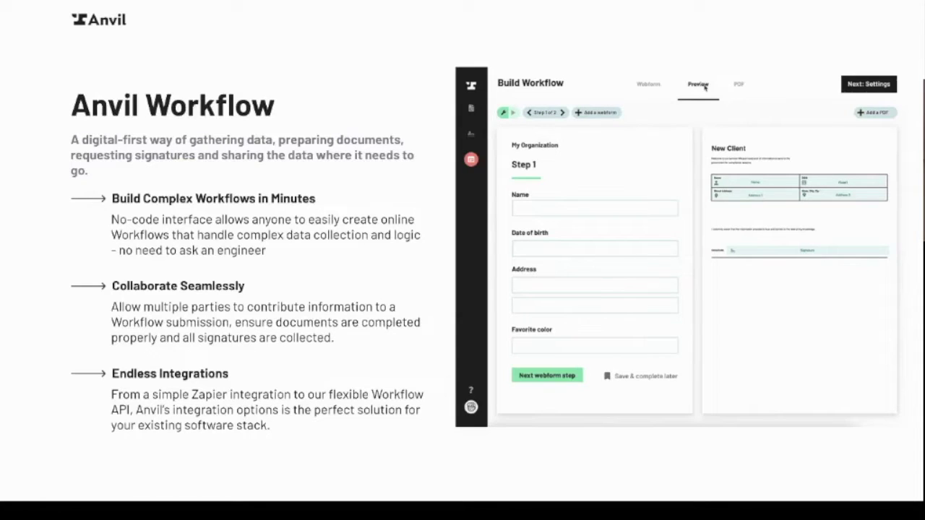
Advance the slideshow to slide 7, 'Let's build our first Workflow', exit it, and switch to the Anvil tab
key(Right)
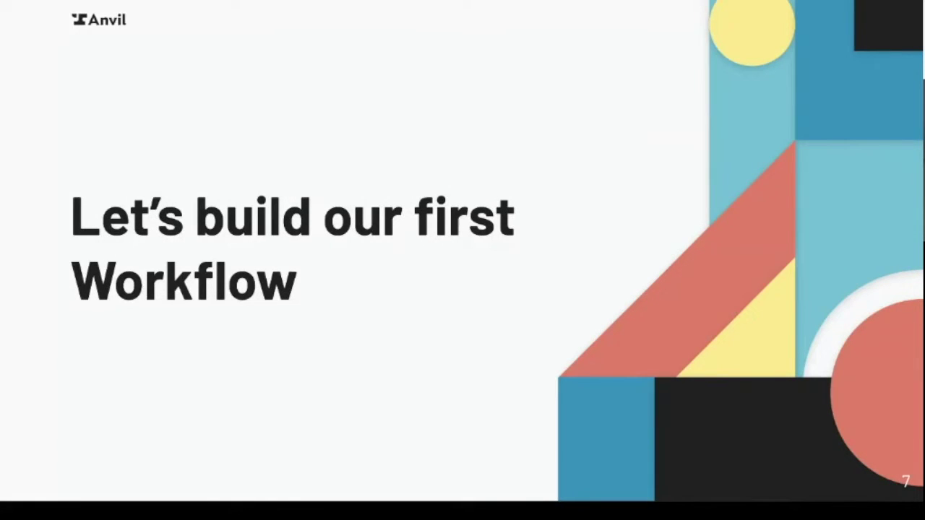
key(Escape)
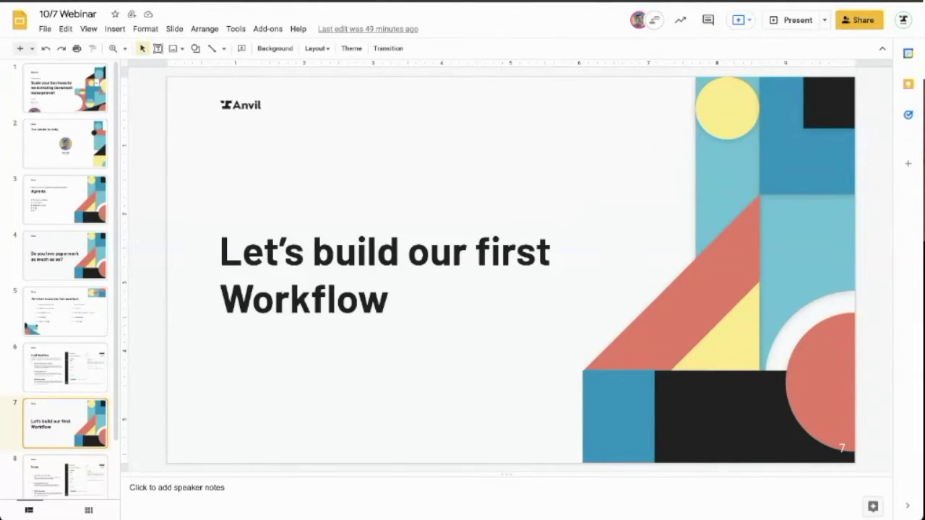
key(ctrl+Tab)
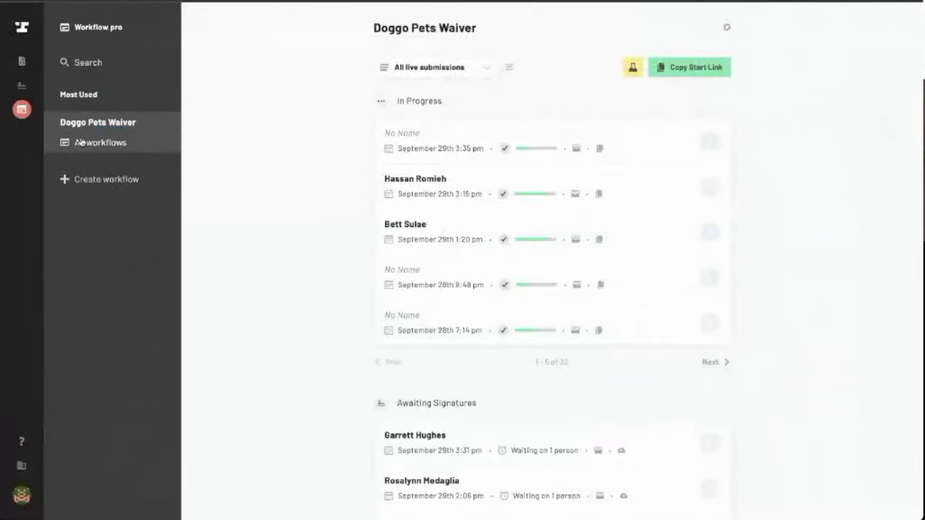
Look over the Doggo Pets Waiver workflow's submissions, then return to the All Workflows list
click(81, 145)
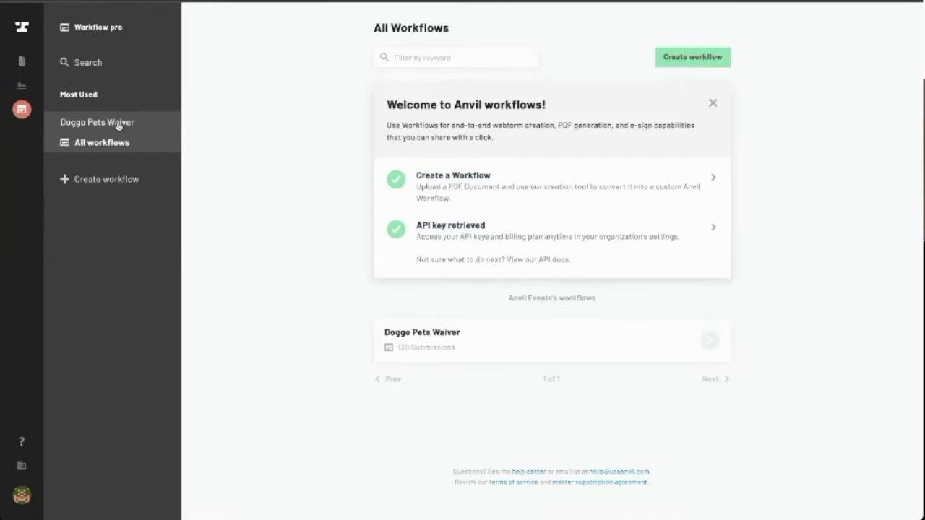
click(119, 126)
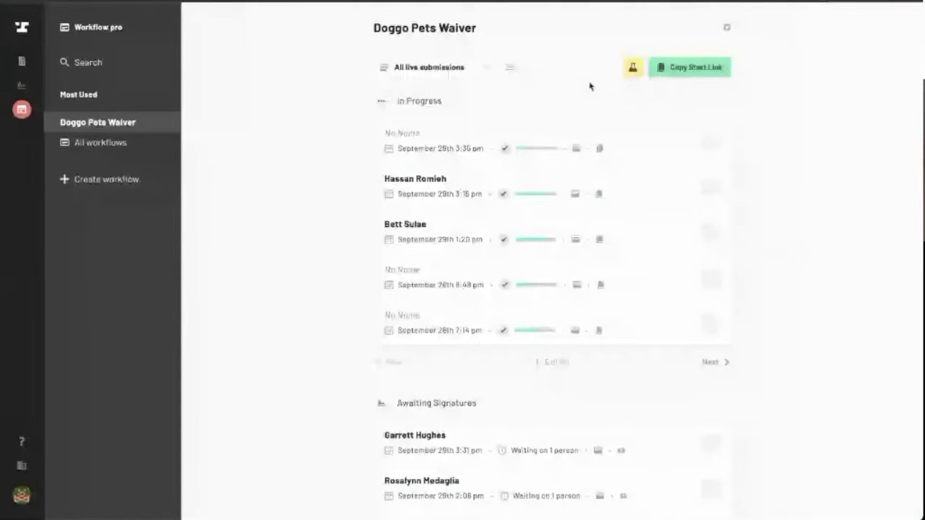
click(78, 142)
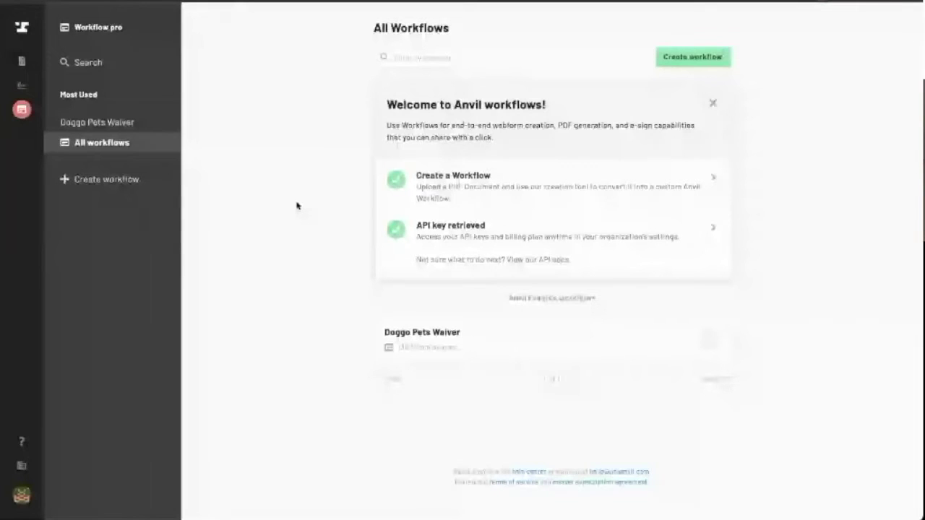
Create a new workflow from the uploaded Anvil-Demo.pdf, generating a webform with 39 fields
click(123, 178)
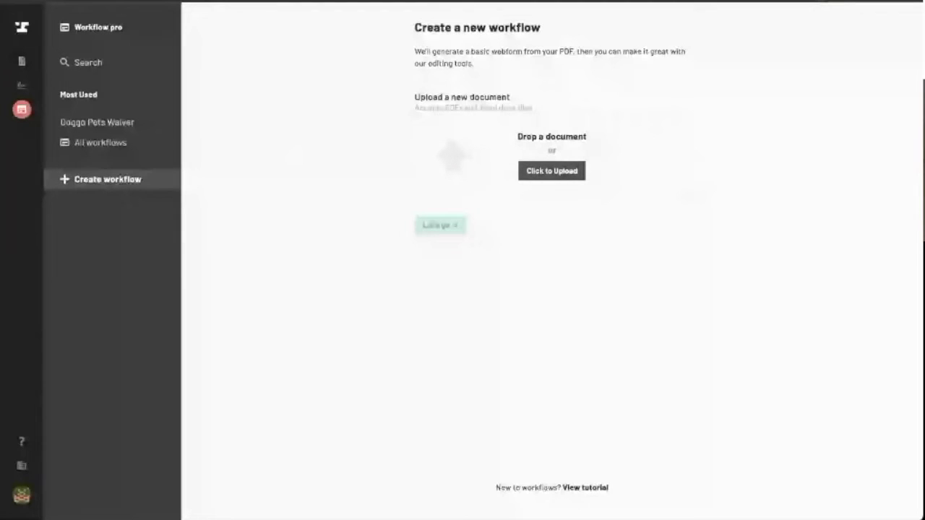
drag(655, 202, 655, 204)
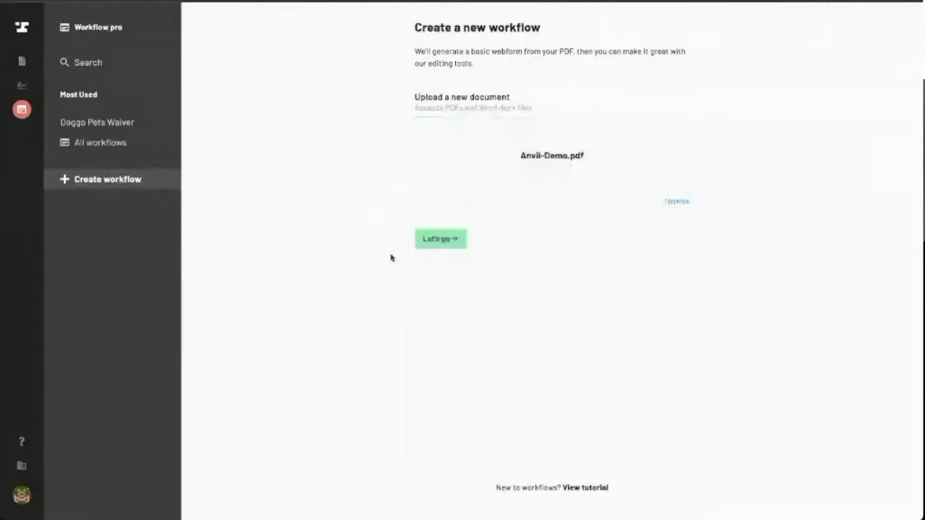
click(419, 246)
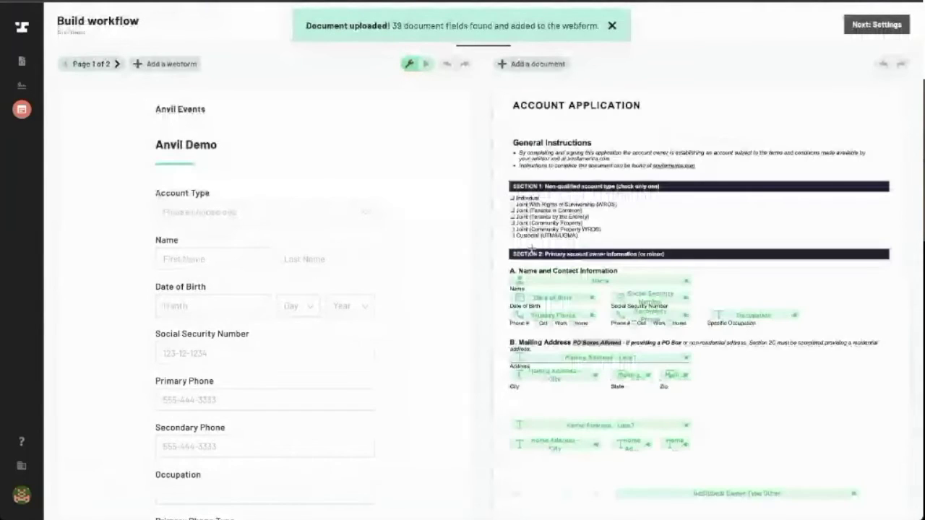
Scroll through the generated Anvil Demo webform and PDF preview to review the detected fields
scroll(582, 130, down, 1)
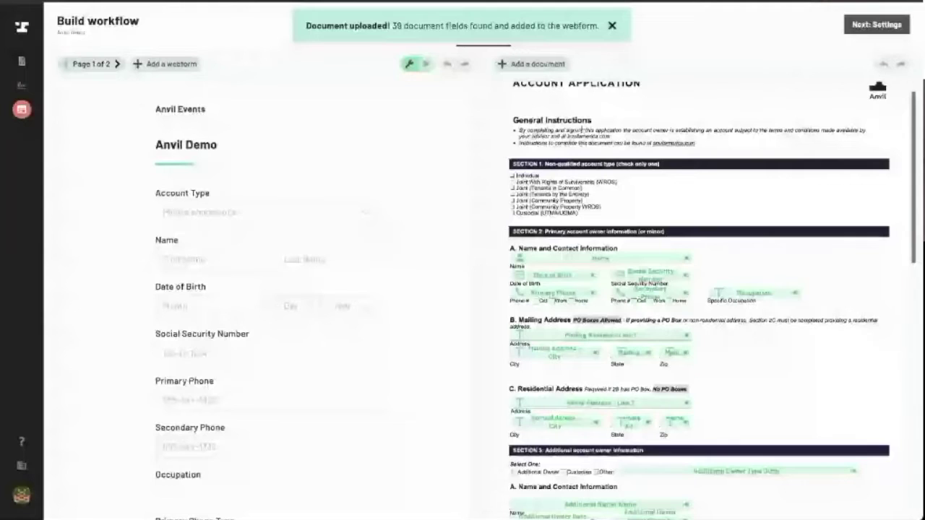
scroll(582, 129, up, 1)
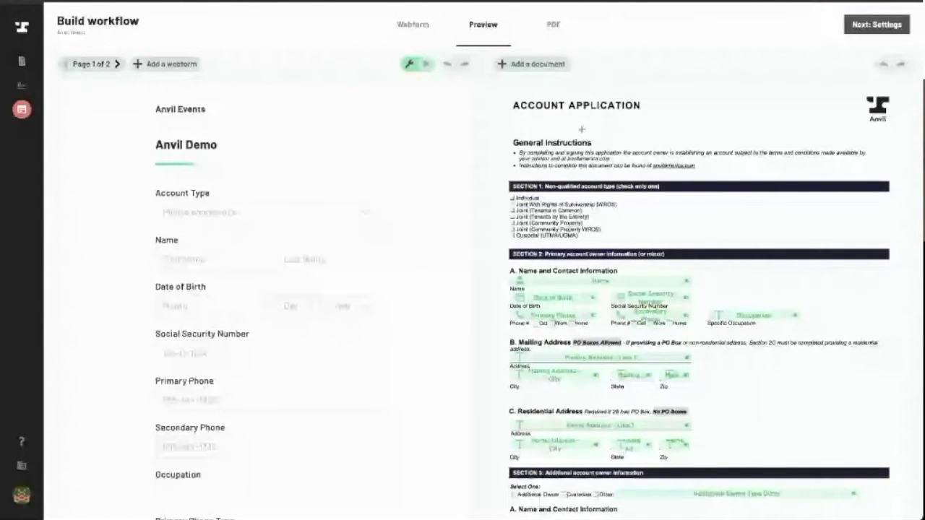
scroll(581, 129, down, 3)
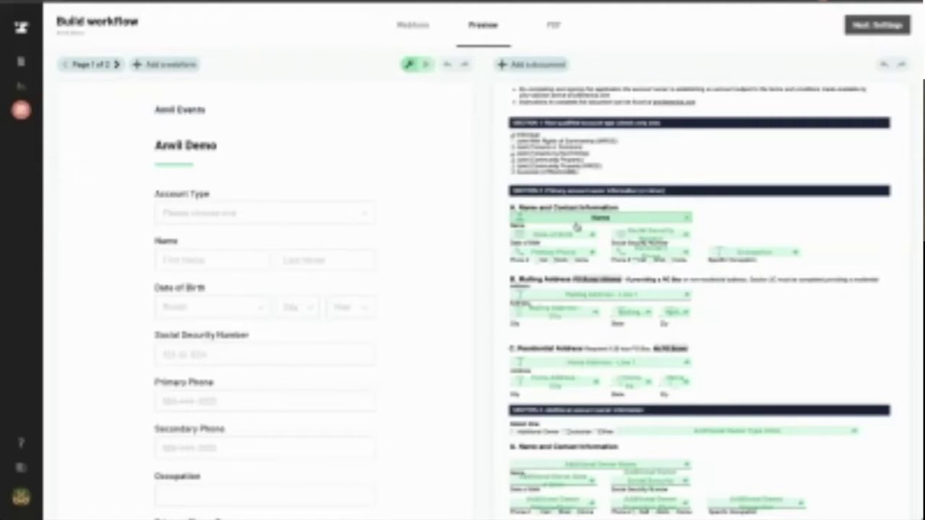
scroll(697, 168, up, 1)
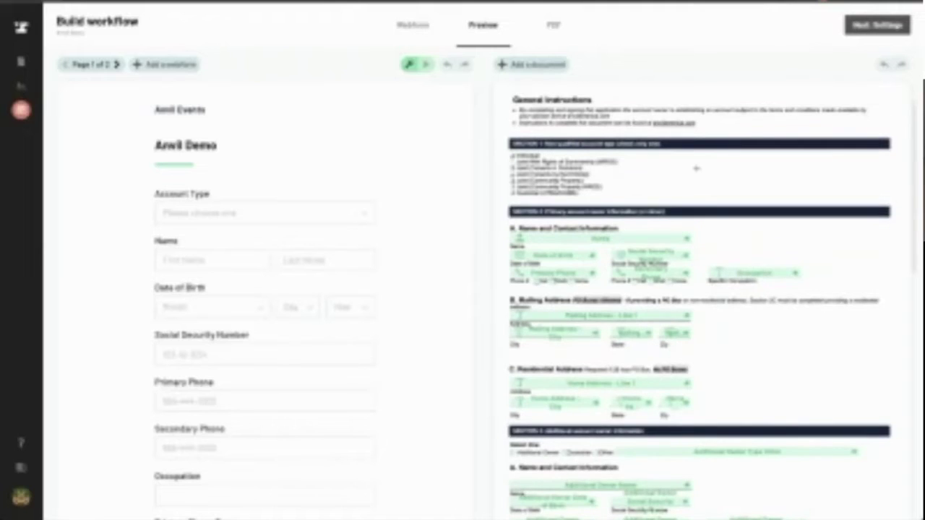
scroll(163, 162, down, 1)
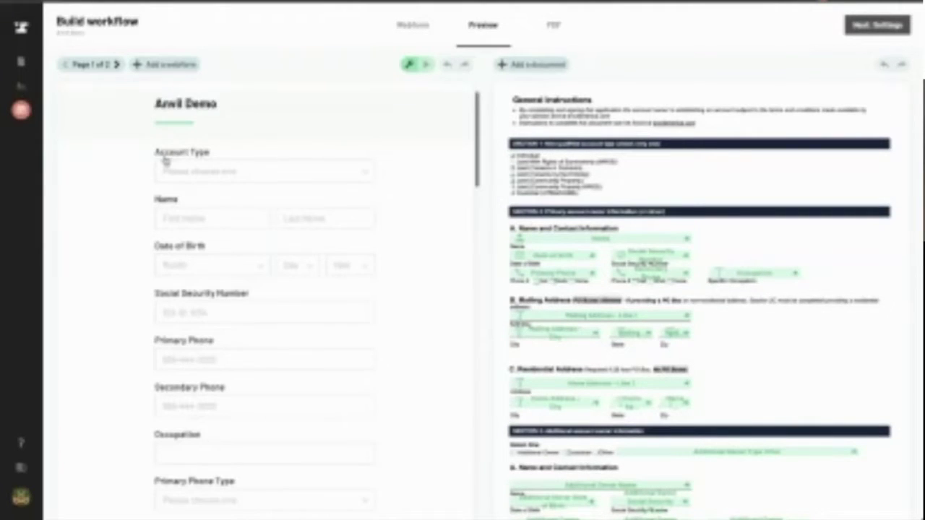
scroll(164, 162, down, 3)
scroll(165, 161, down, 2)
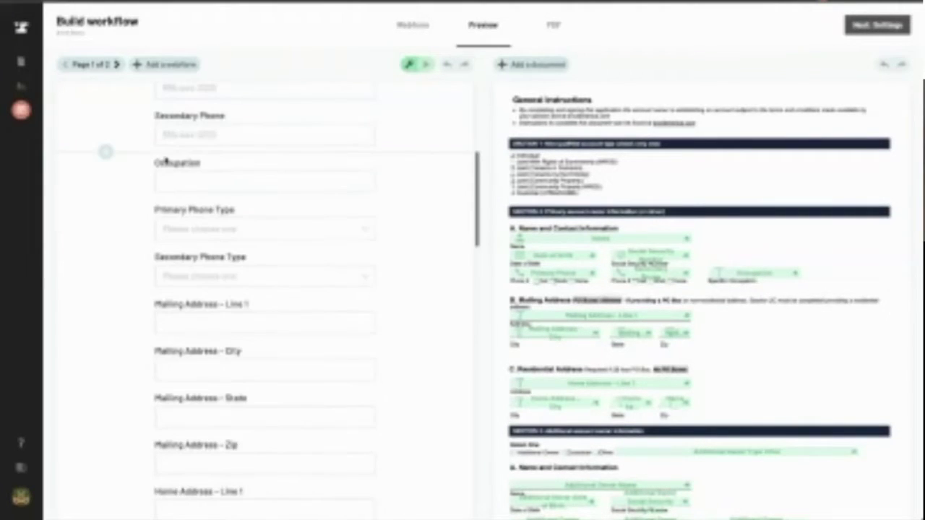
scroll(164, 161, up, 3)
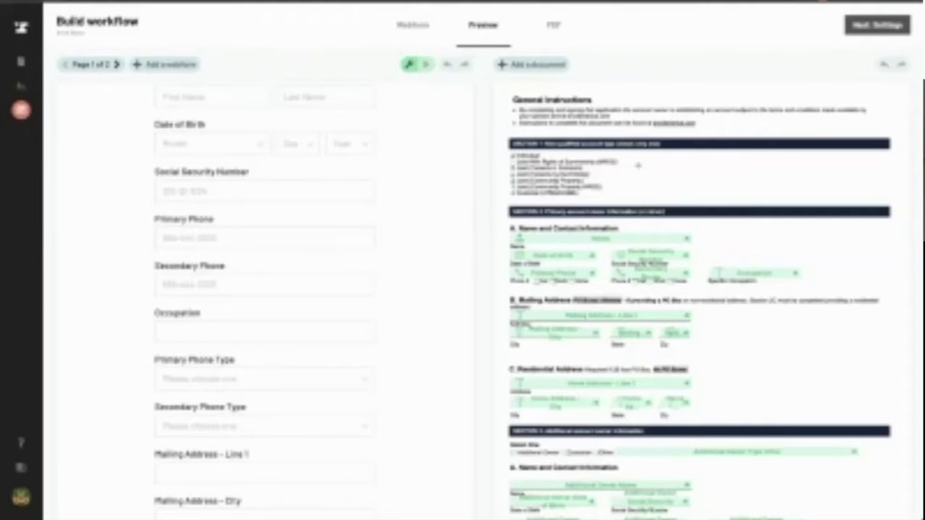
scroll(404, 229, up, 3)
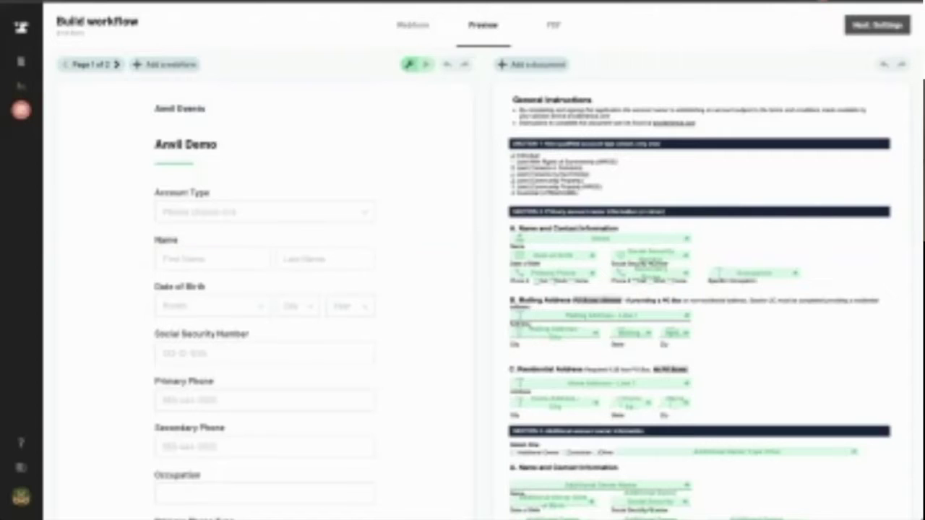
scroll(388, 280, down, 3)
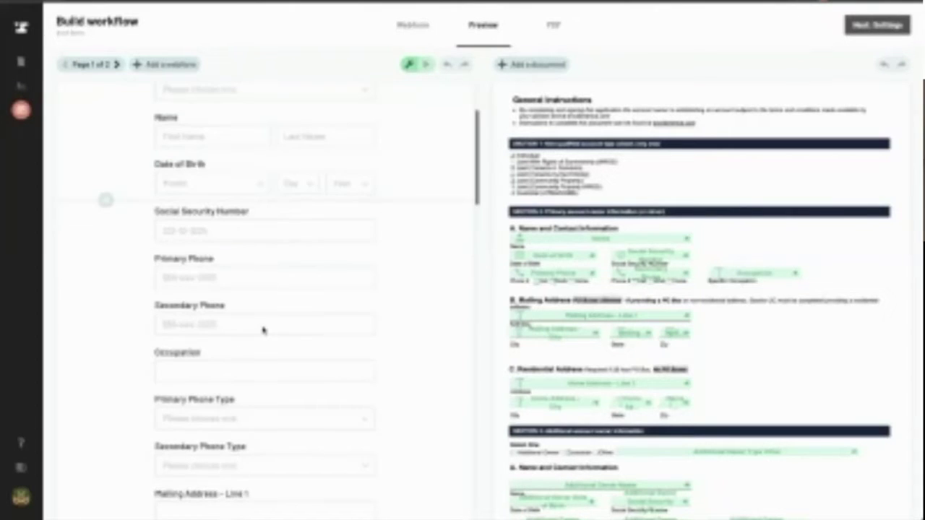
scroll(264, 330, down, 4)
scroll(263, 332, down, 3)
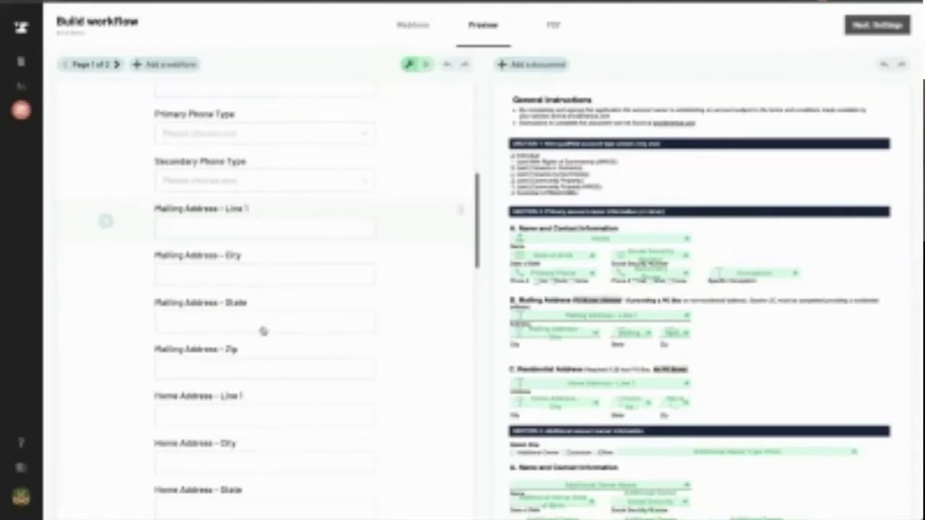
scroll(263, 331, down, 4)
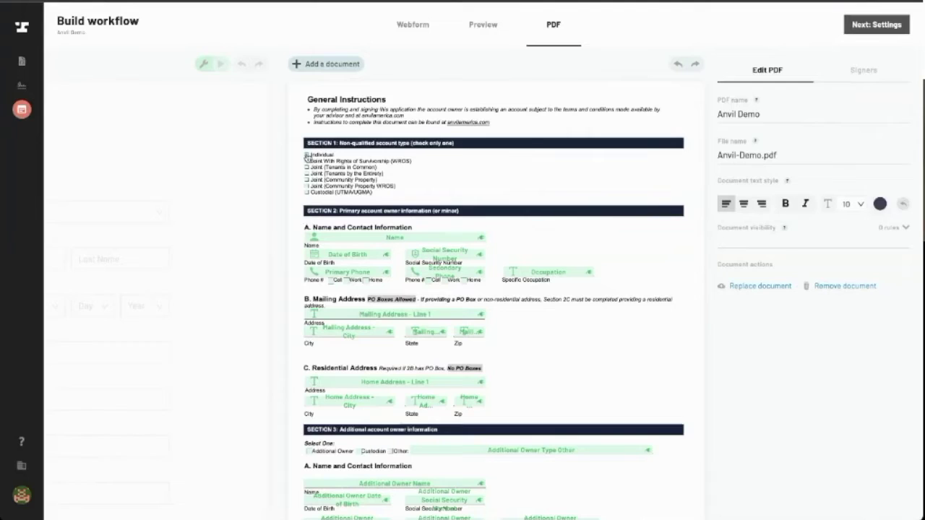
Inspect the PDF's Individual, Name and Social Security Number fields and their field type options
click(307, 154)
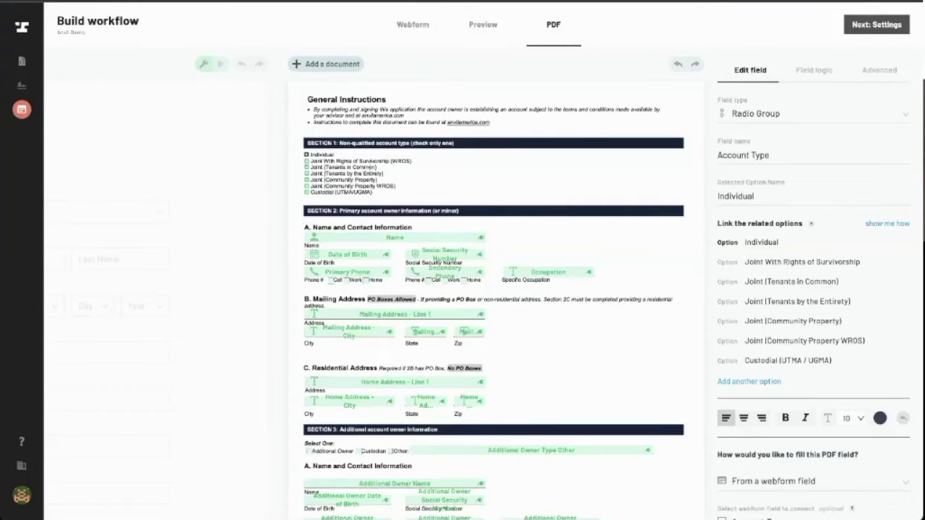
scroll(365, 192, down, 2)
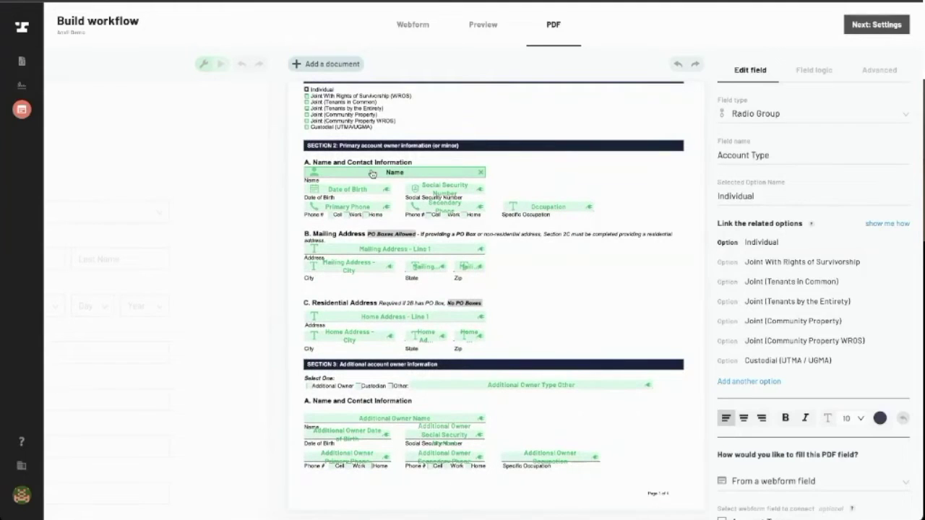
click(372, 174)
scroll(381, 207, down, 1)
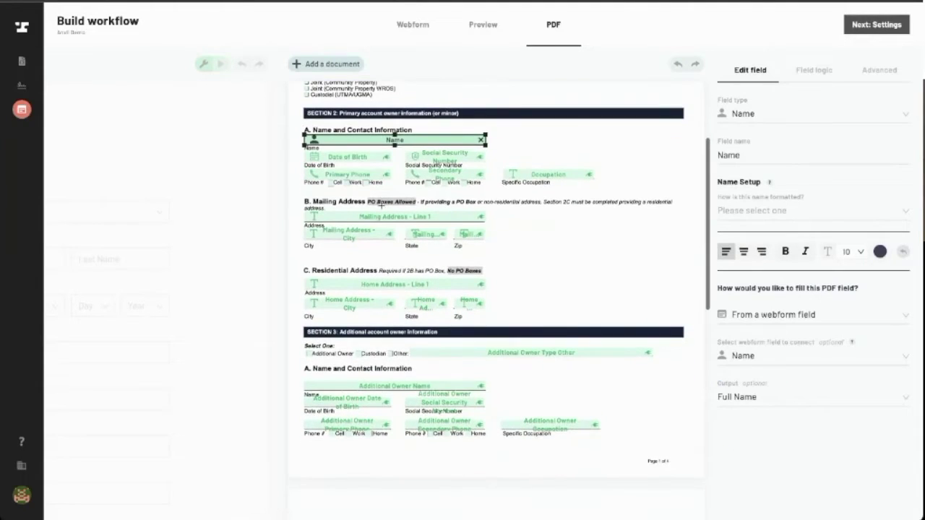
click(443, 157)
click(817, 116)
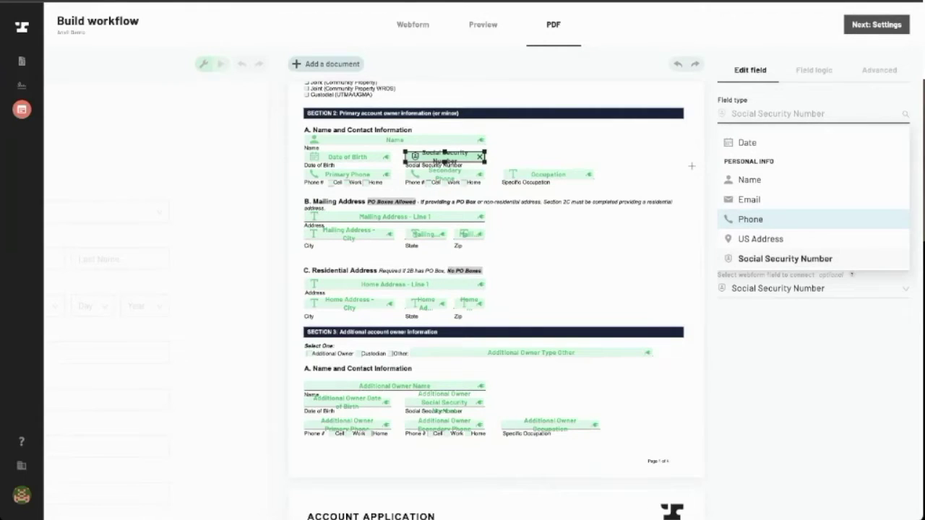
Select the PDF's Mailing Address - Line 1 field
click(692, 166)
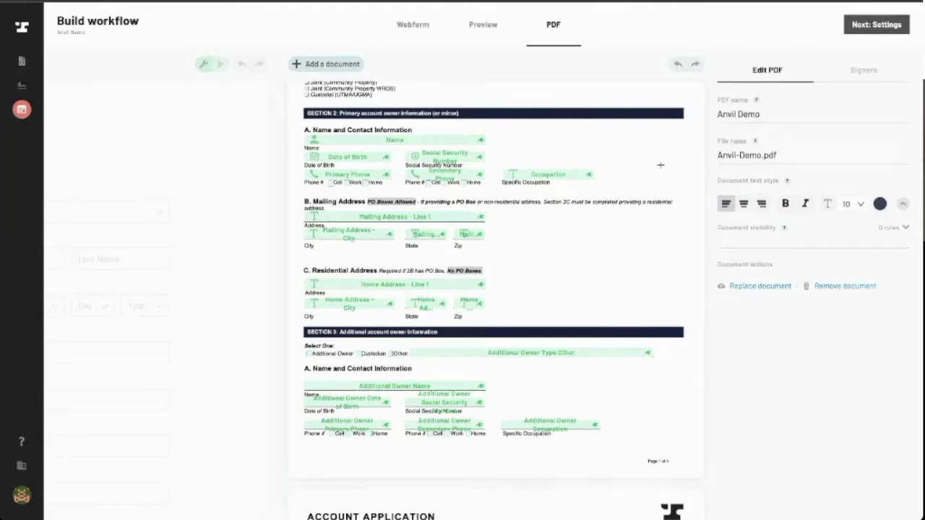
scroll(549, 216, down, 1)
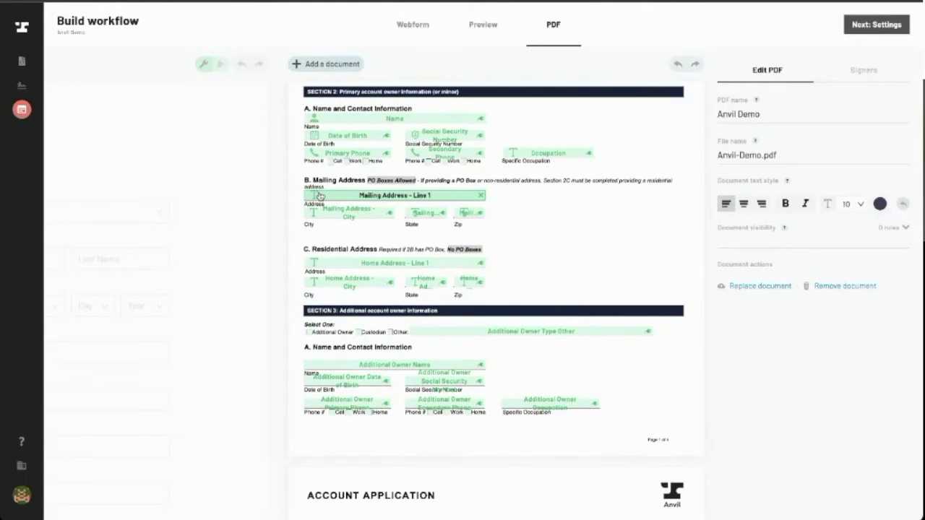
click(321, 197)
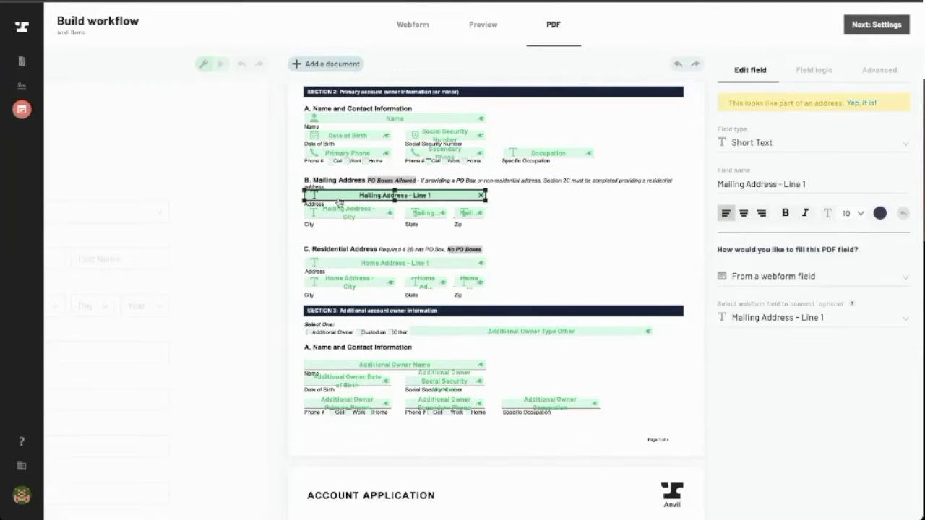
Make Mailing Address - Line 1 the Street part of a Street, City, State, and Zip address
click(861, 103)
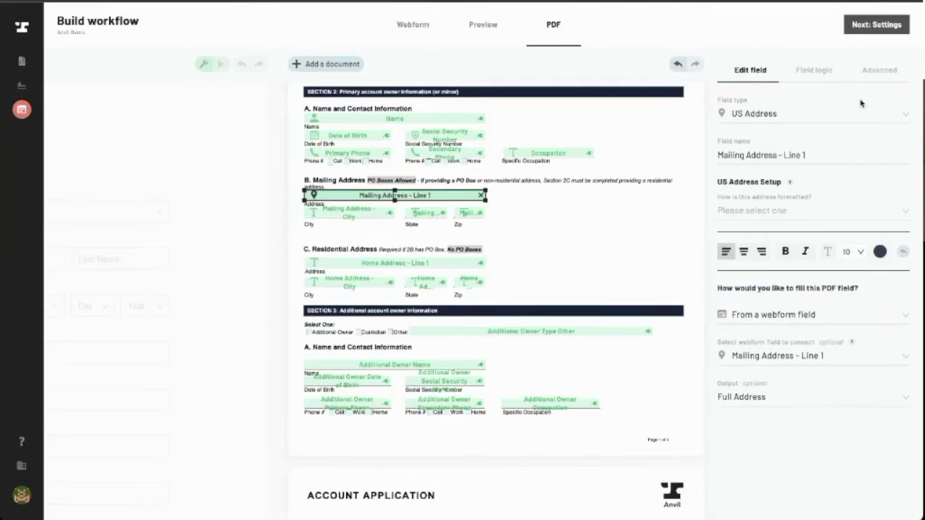
click(756, 112)
scroll(798, 168, down, 3)
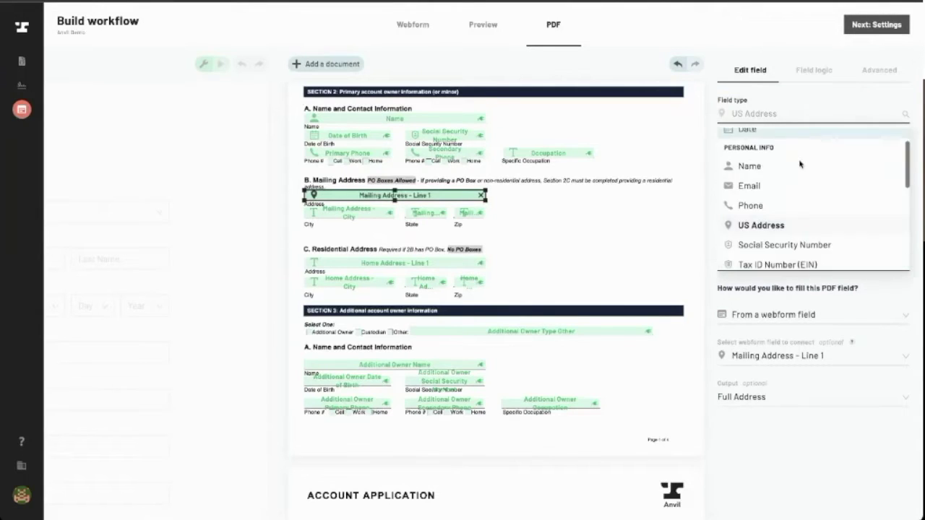
click(681, 193)
click(361, 200)
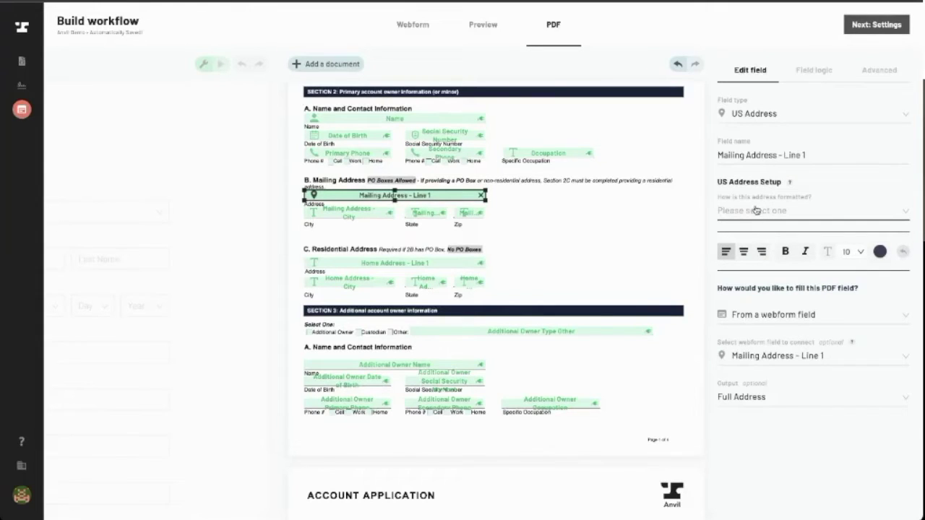
click(777, 212)
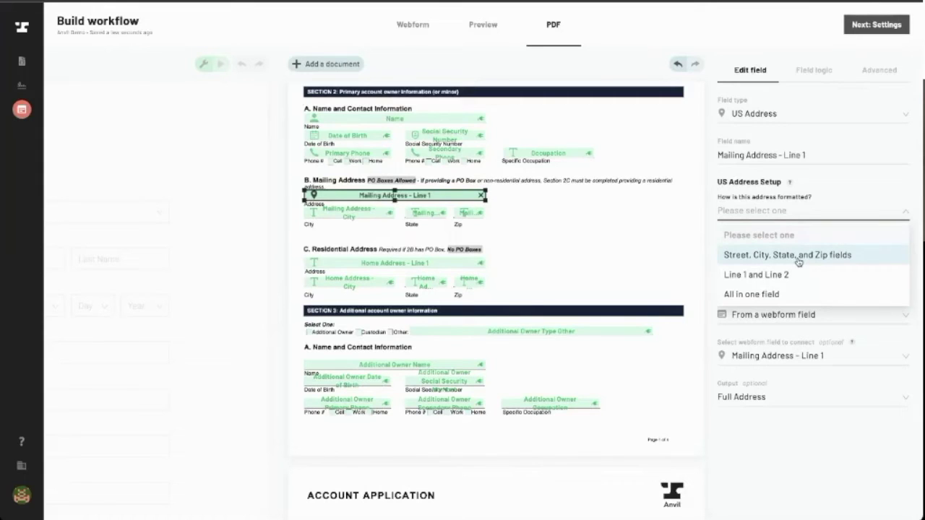
click(801, 261)
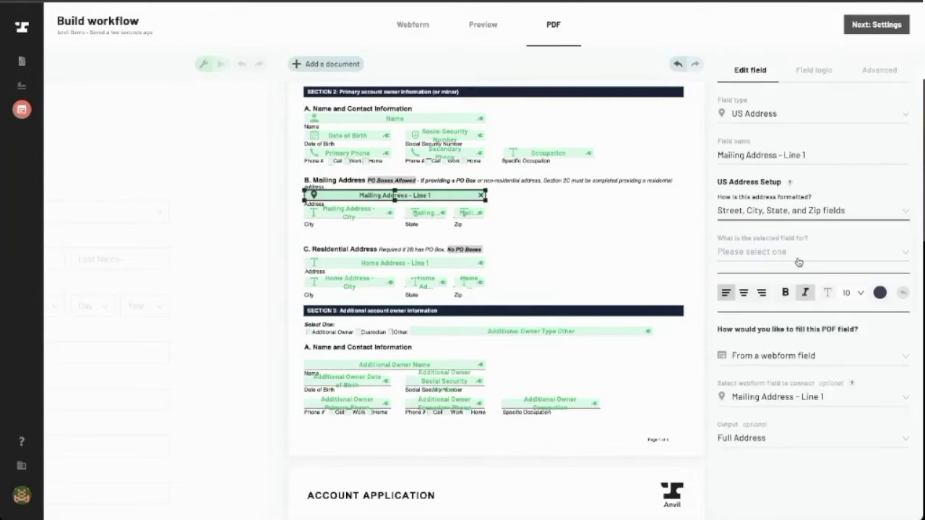
click(738, 251)
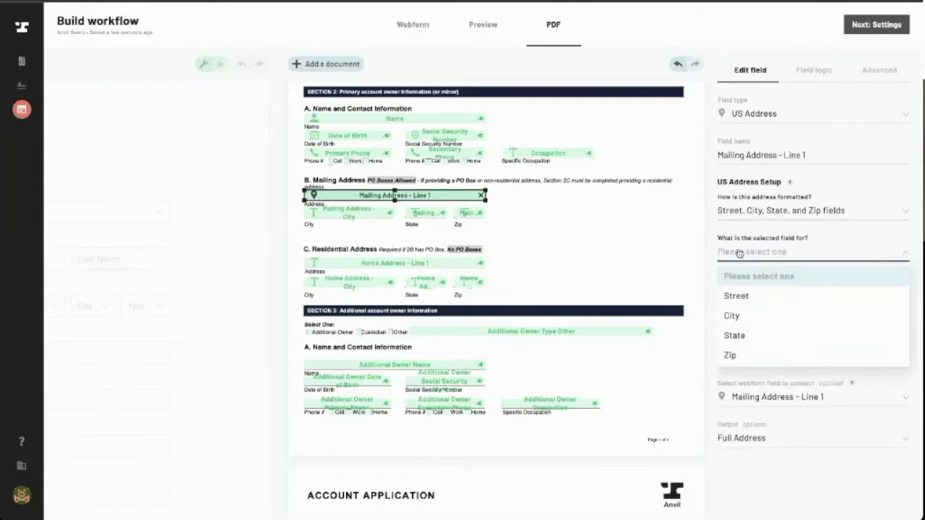
click(749, 296)
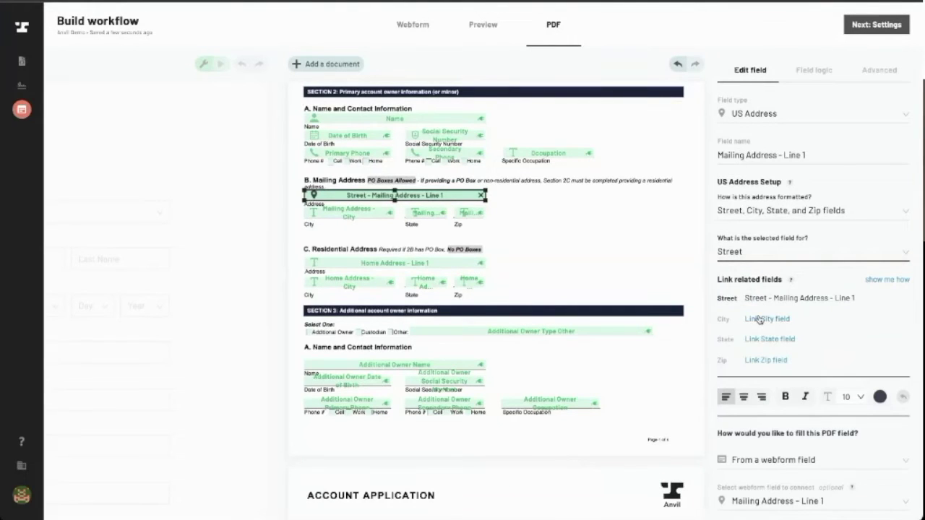
Link the Mailing Address City, State and Zip PDF fields to the address
click(759, 320)
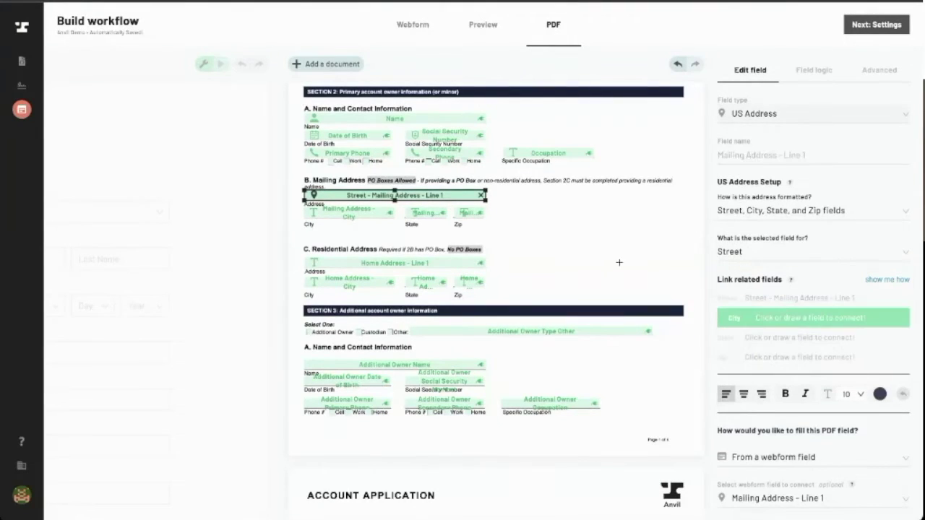
click(325, 212)
click(784, 246)
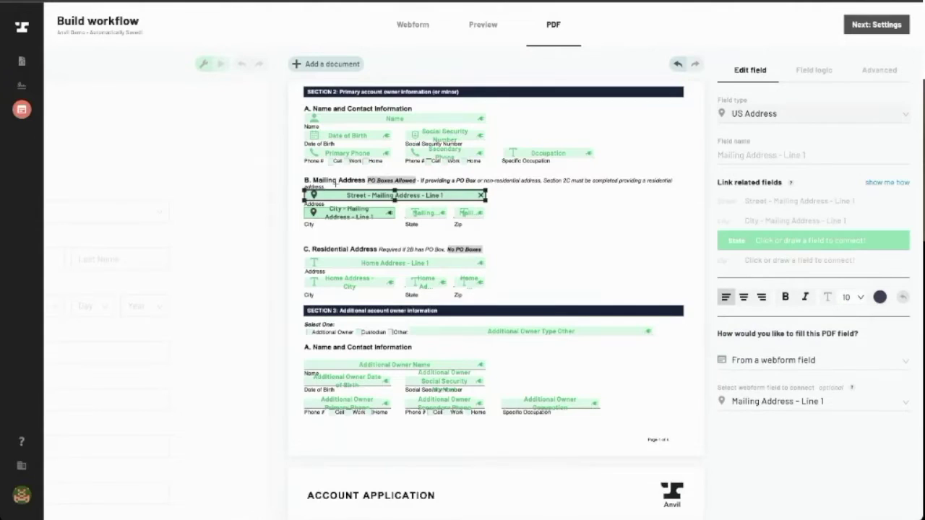
click(415, 214)
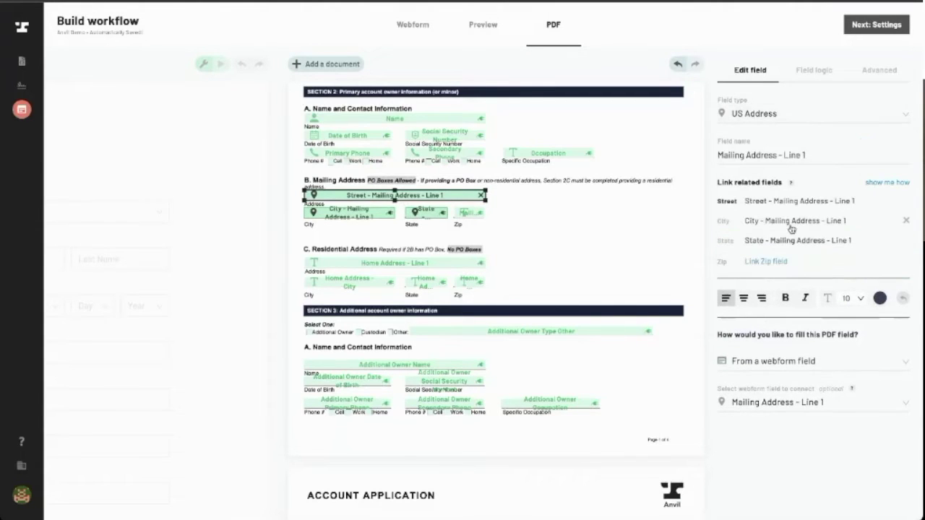
click(779, 262)
click(463, 214)
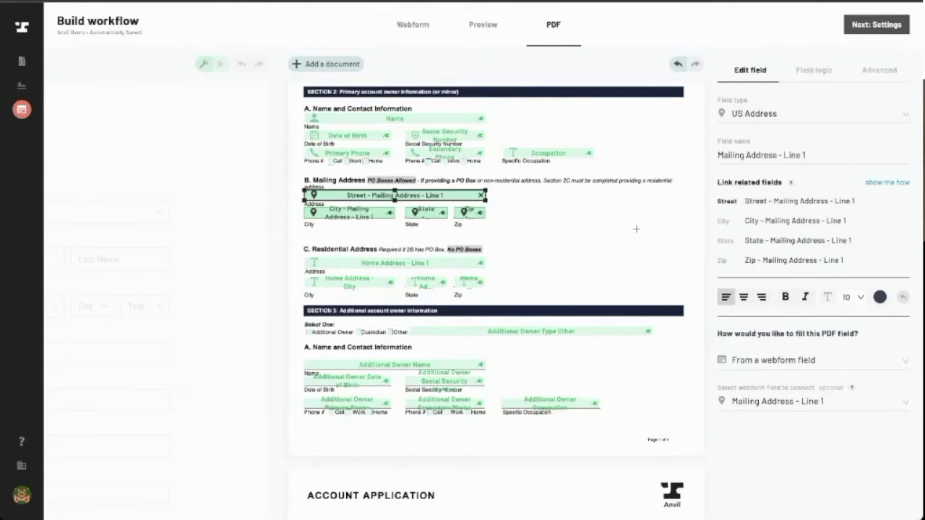
click(607, 222)
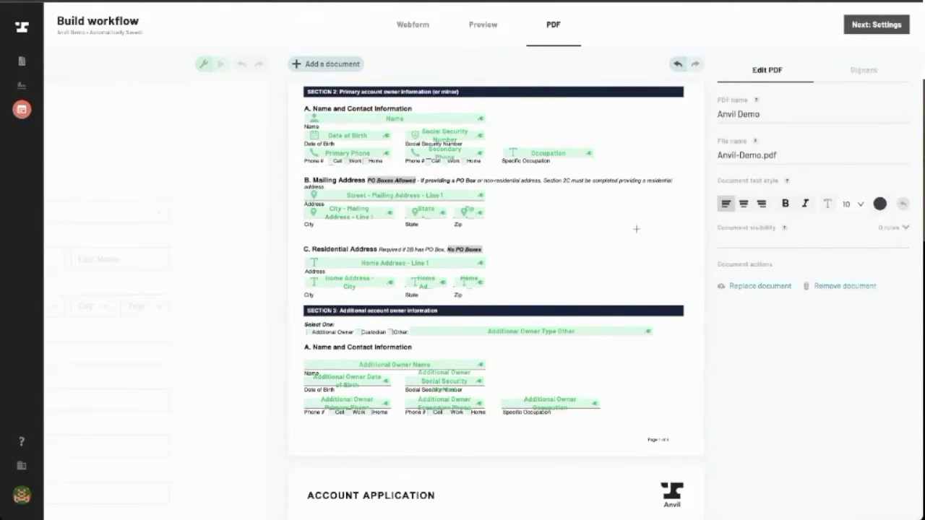
Review the webform's combined Mailing Address field, then select the PDF's Home Address - Line 1 field
click(195, 200)
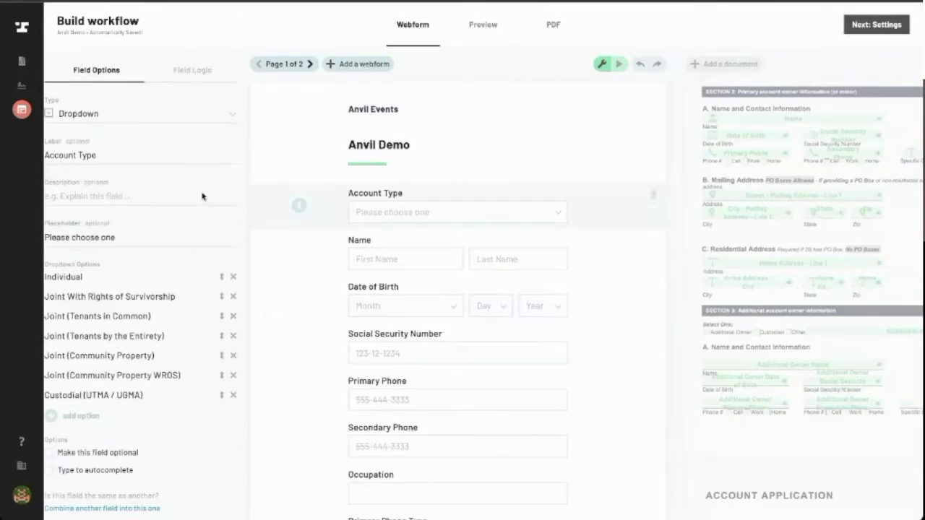
scroll(434, 253, down, 5)
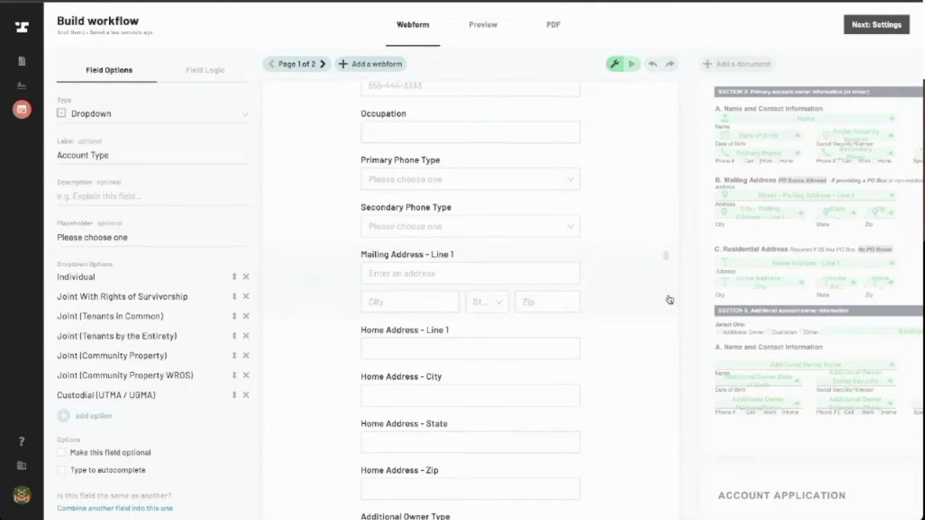
scroll(634, 294, down, 2)
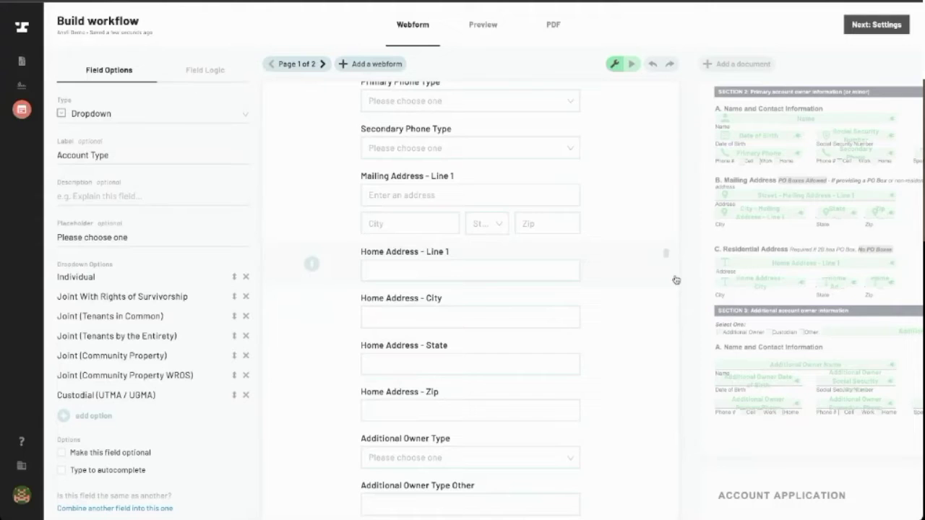
click(802, 229)
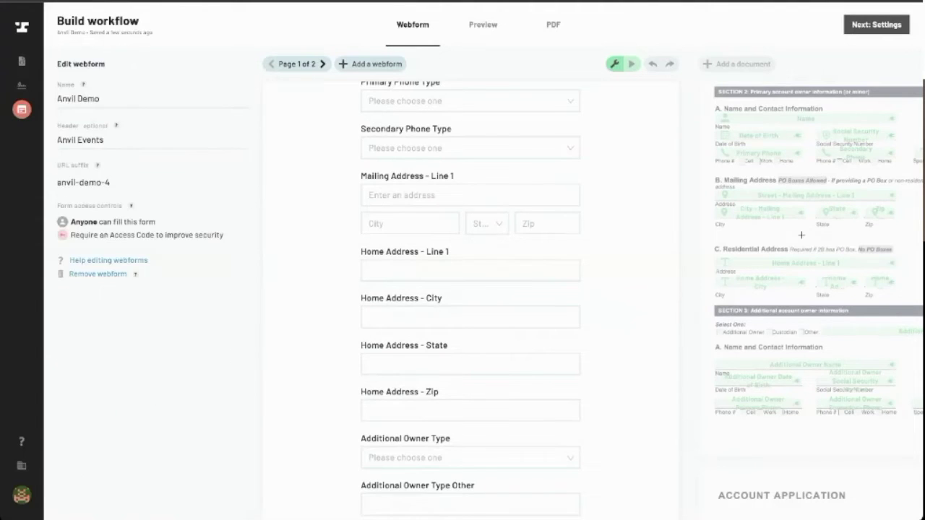
click(444, 266)
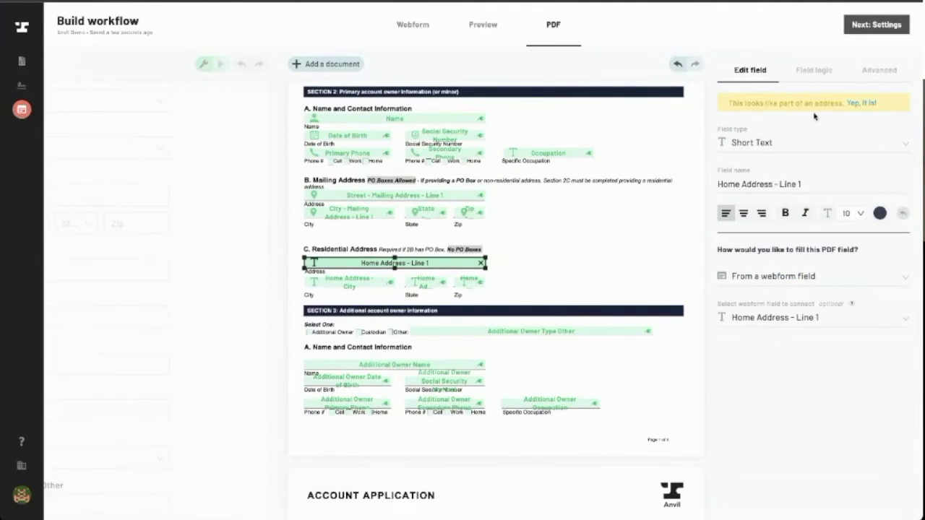
Make Home Address - Line 1 the Street part of a Street, City, State, and Zip address
click(853, 103)
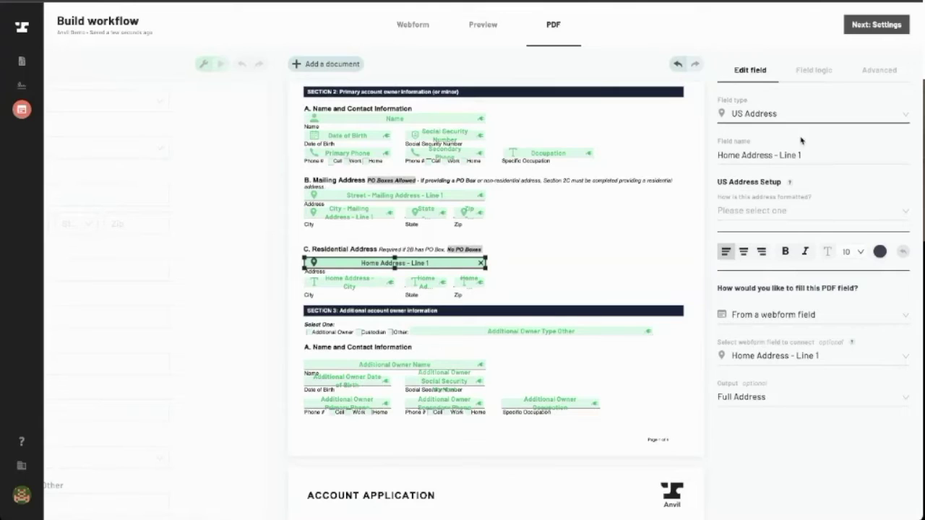
click(764, 210)
click(759, 255)
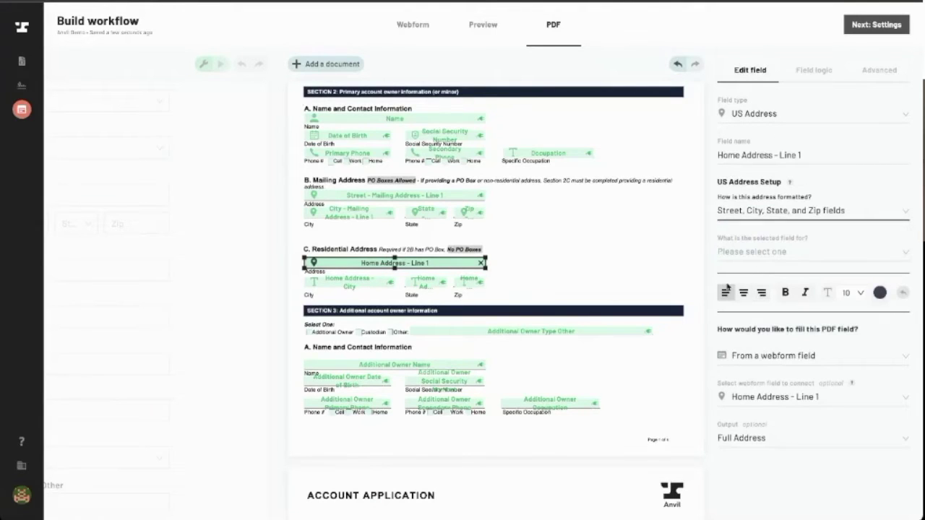
click(738, 250)
click(737, 297)
click(737, 303)
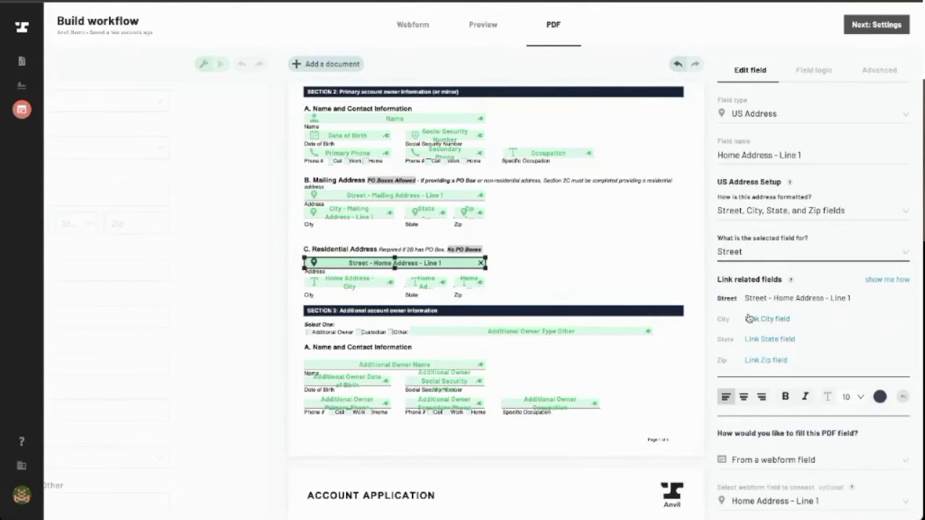
Link the Residential Address City, State and Zip PDF fields to the home address
click(750, 318)
click(328, 278)
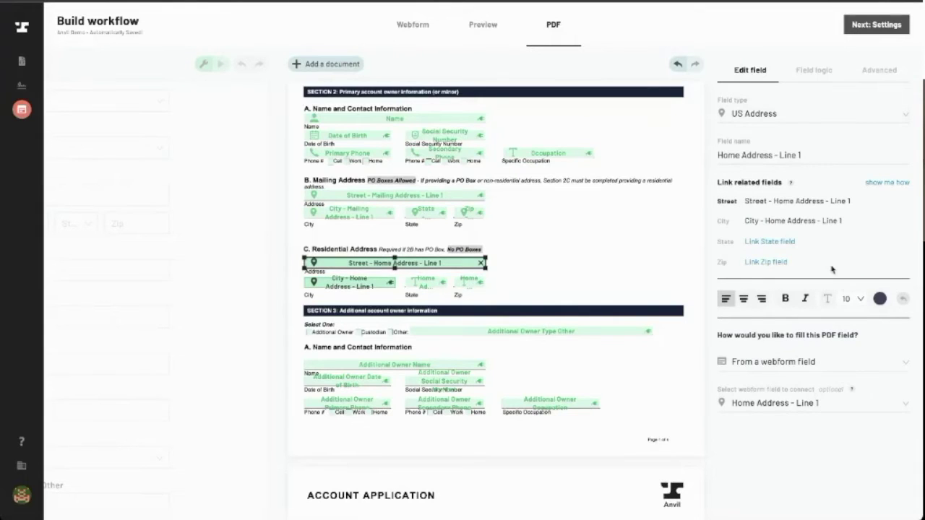
click(766, 245)
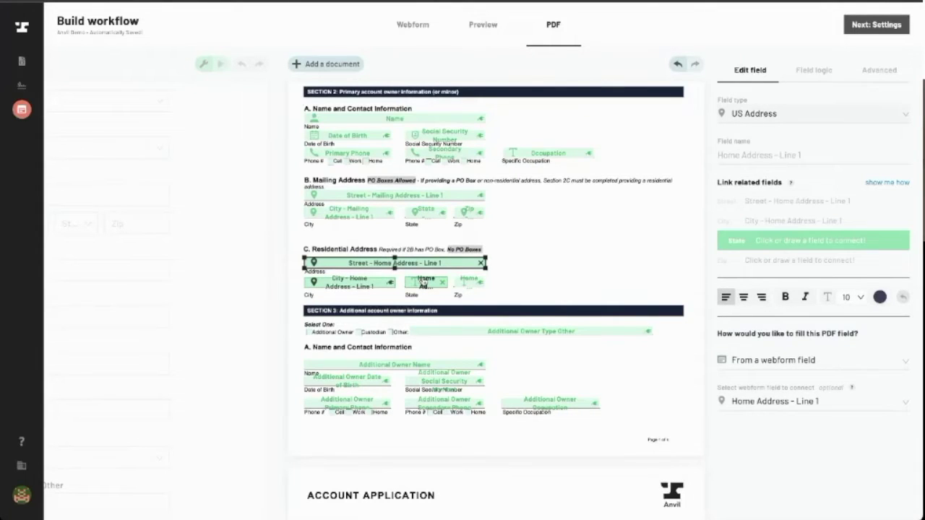
click(423, 283)
click(773, 262)
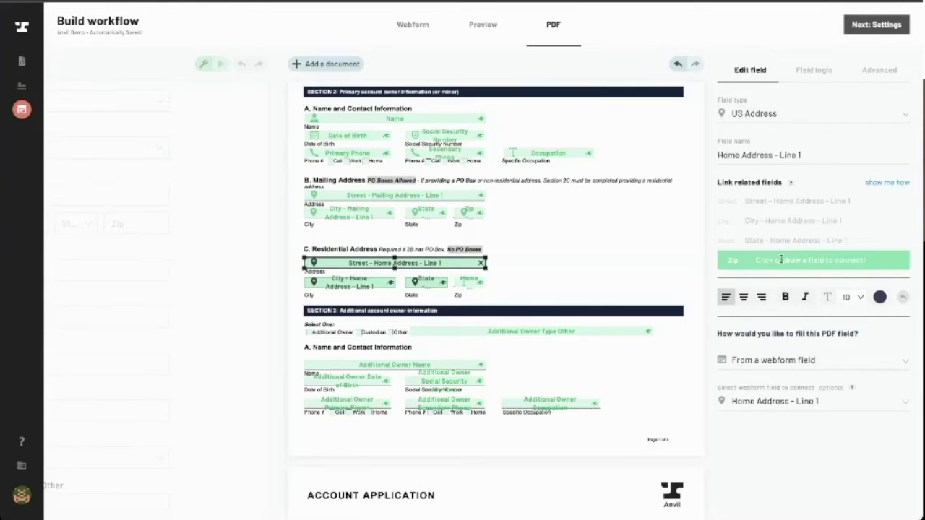
click(471, 285)
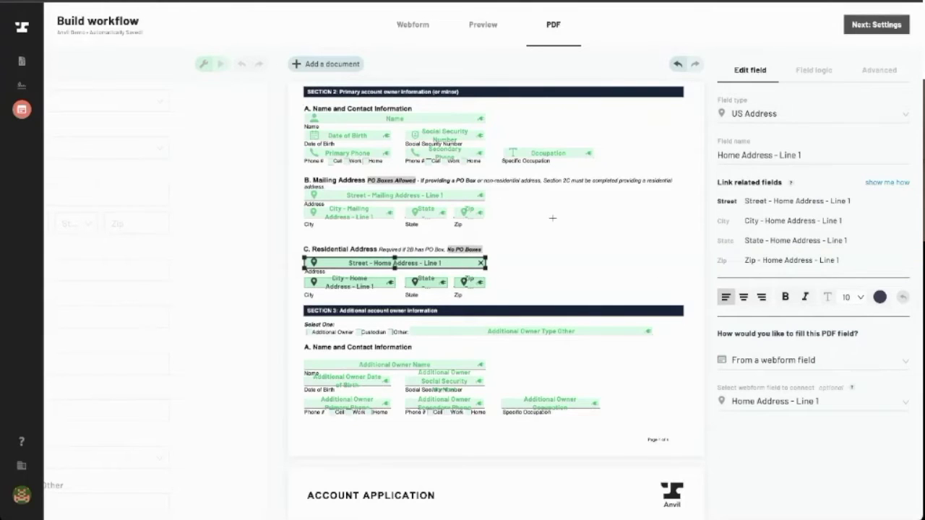
click(250, 229)
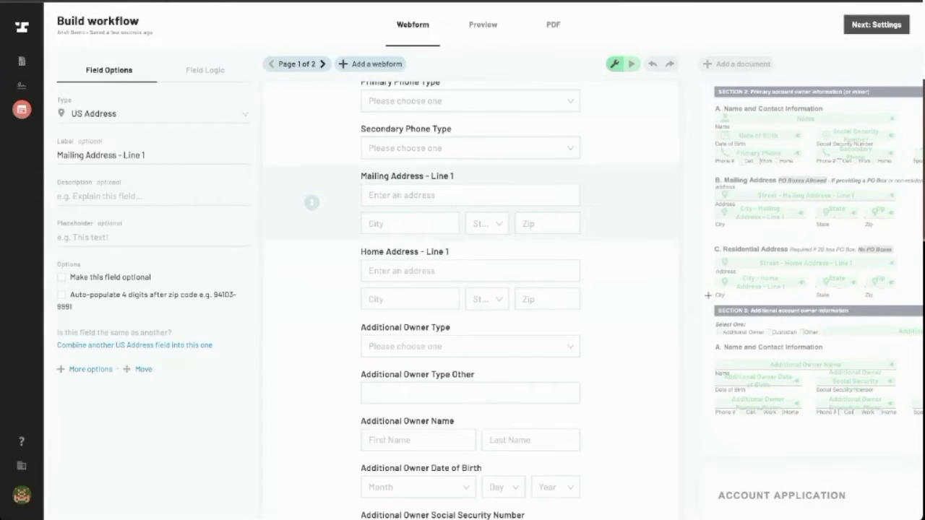
click(810, 283)
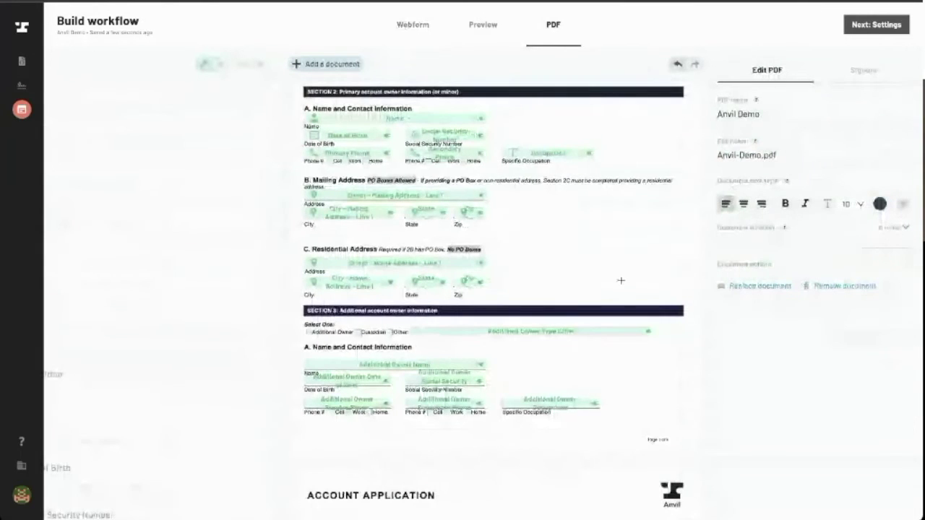
scroll(620, 280, down, 1)
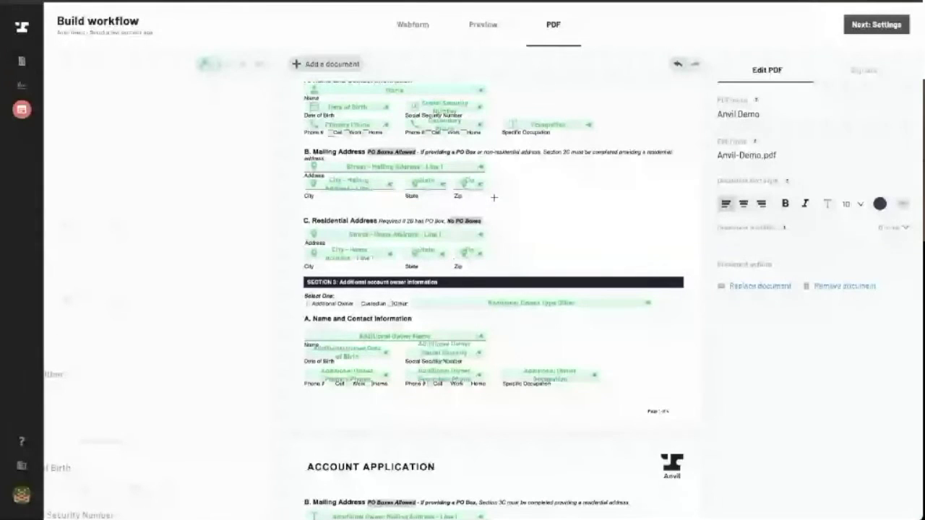
key(super+plus)
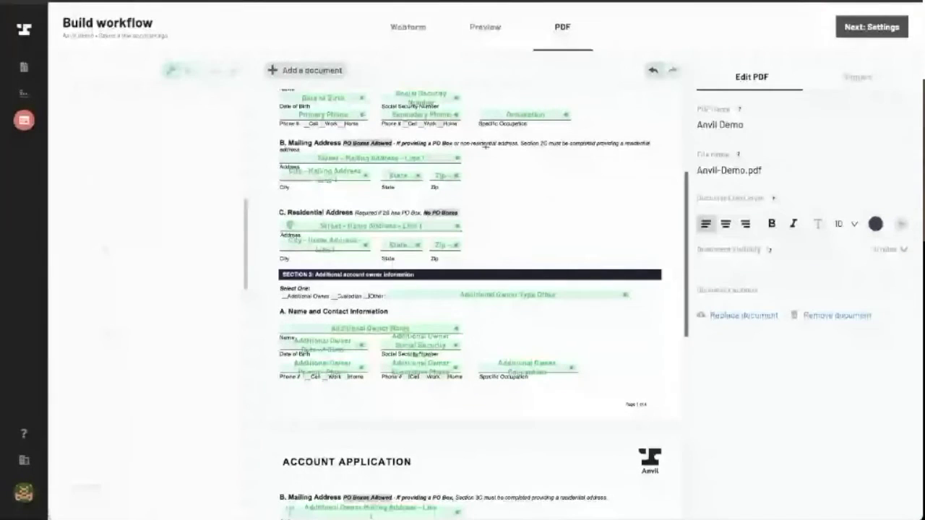
key(super+plus)
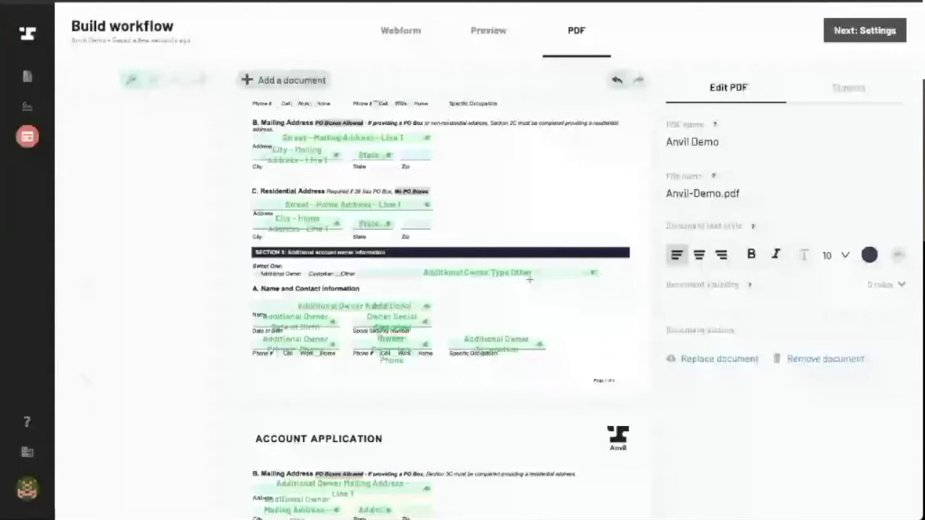
scroll(530, 279, up, 3)
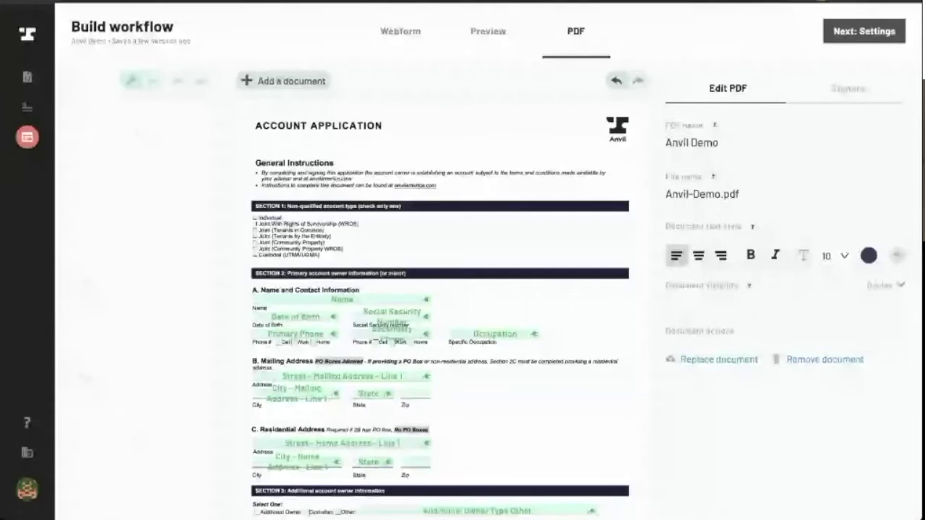
scroll(498, 266, down, 3)
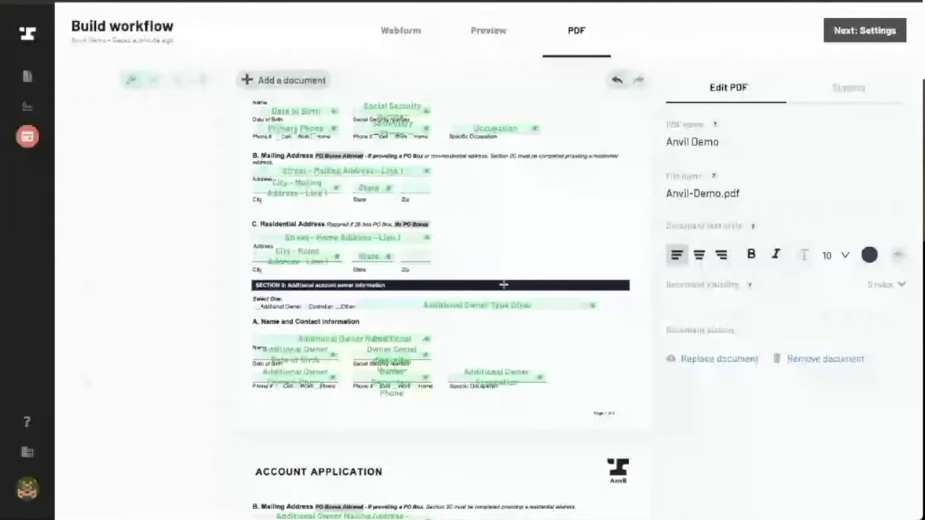
scroll(504, 285, down, 2)
scroll(510, 283, up, 1)
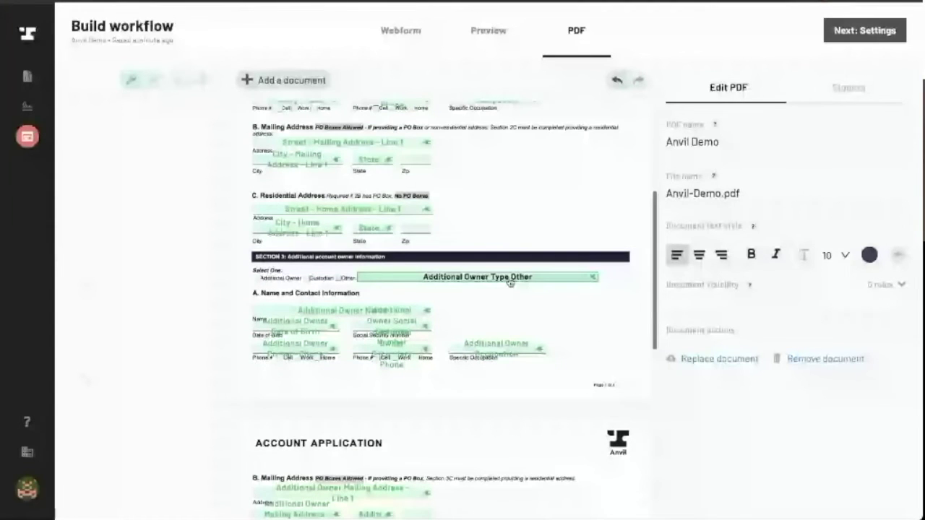
scroll(510, 282, up, 1)
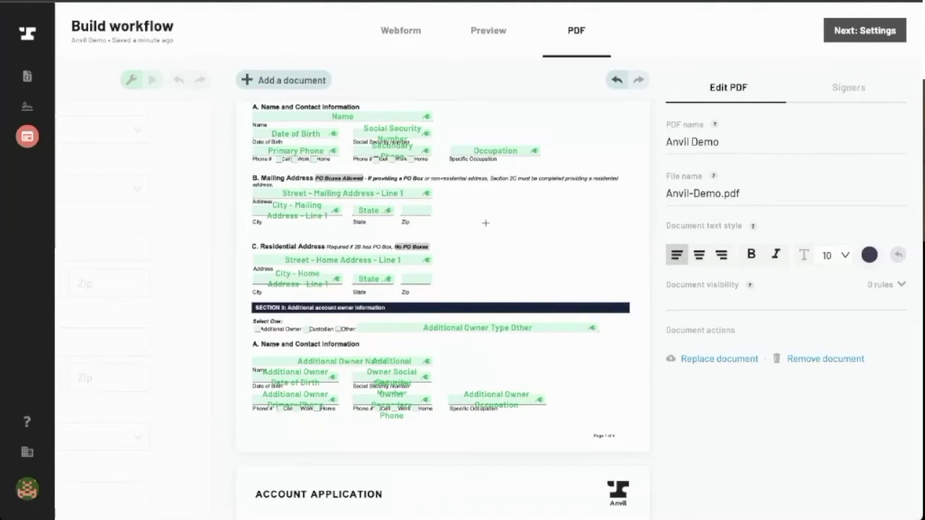
Draw a new Dollar field box to the right of the mailing address section
mouse_move(459, 200)
mouse_down()
mouse_move(632, 256)
mouse_move(631, 281)
mouse_move(616, 271)
mouse_up()
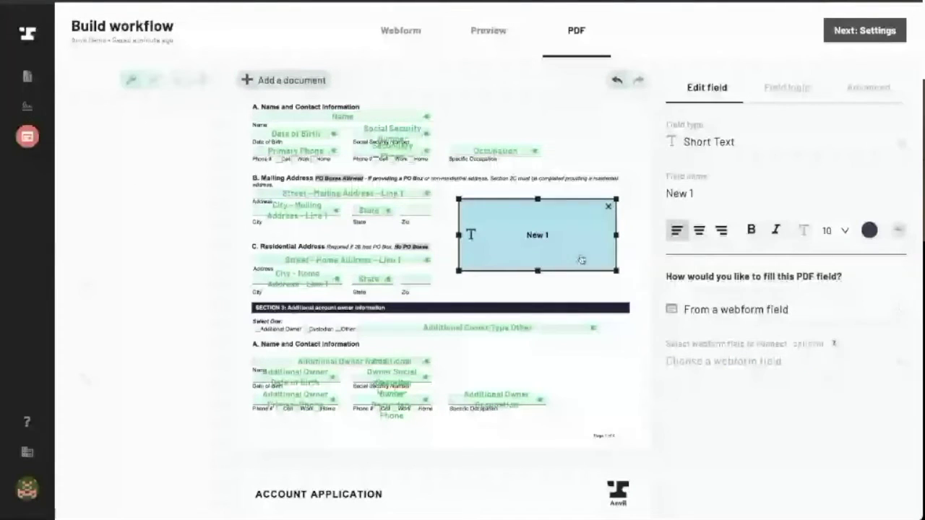
click(726, 152)
scroll(746, 226, down, 5)
scroll(747, 226, up, 3)
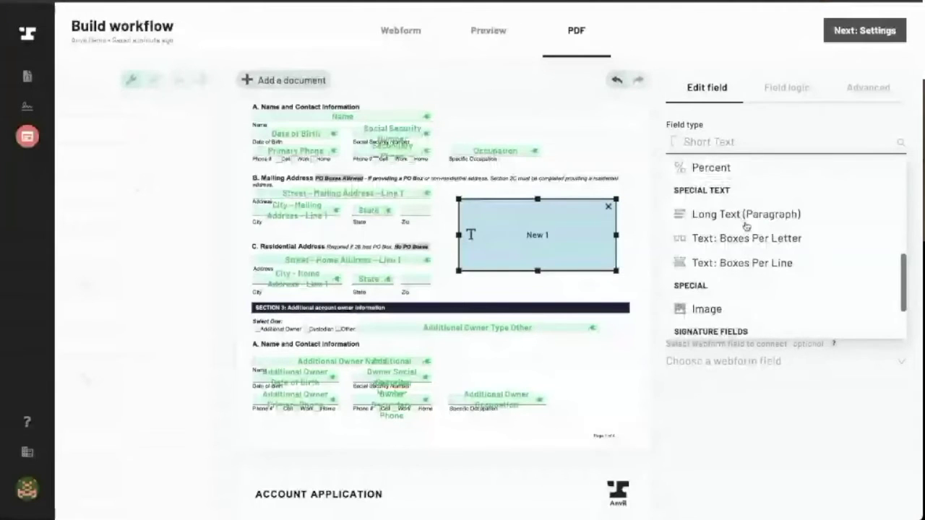
click(740, 261)
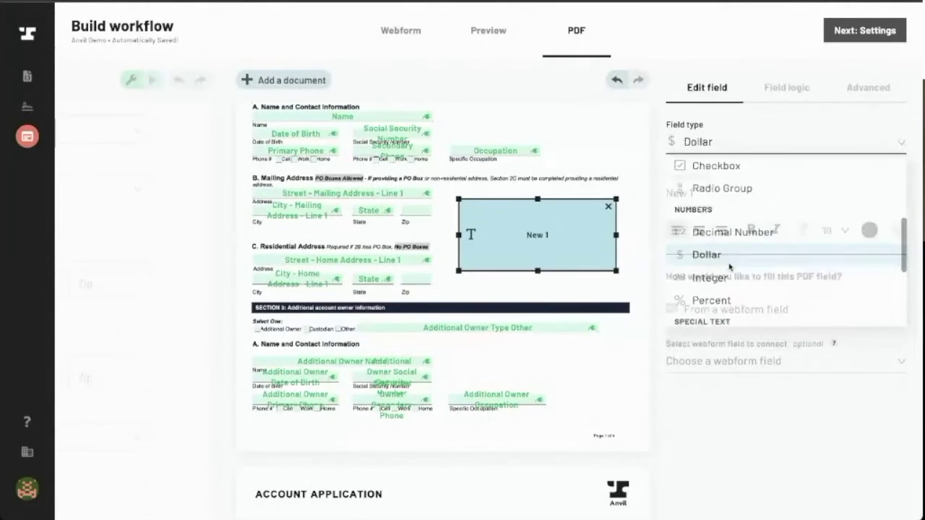
Name the field 'MG Dollar Field' and keep its dollar-sign-with-cents format
triple_click(736, 191)
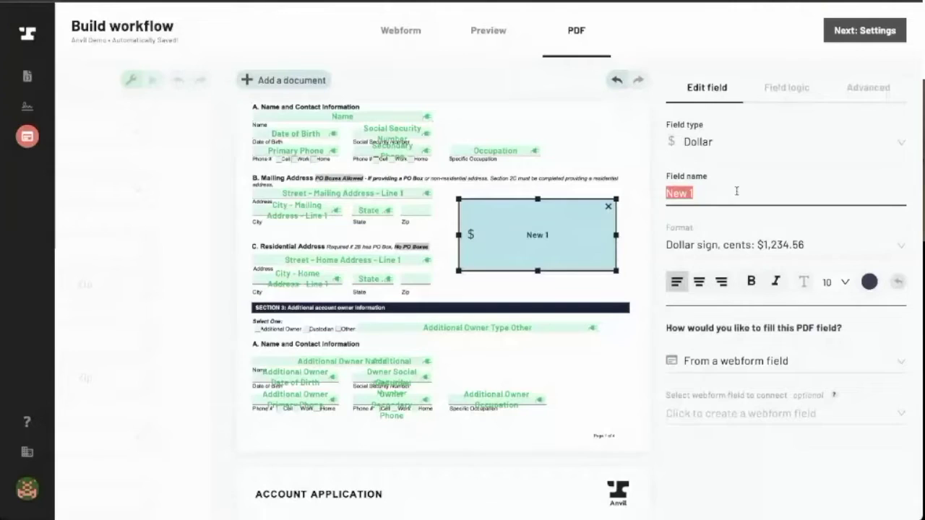
text(MG )
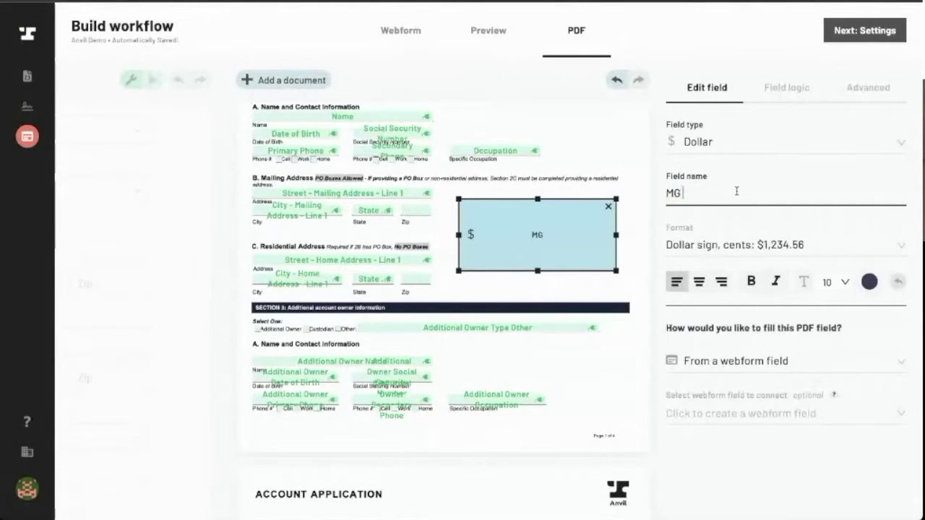
text(Dollar F)
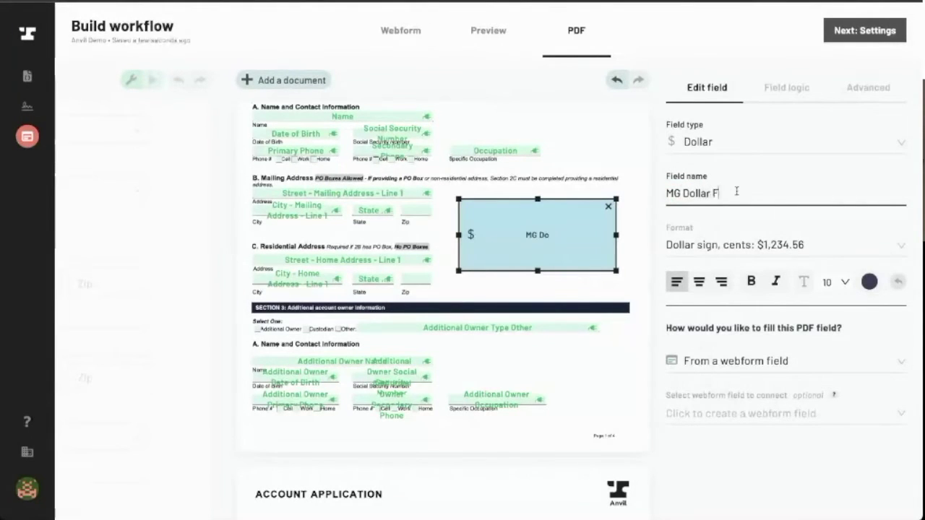
text(ield)
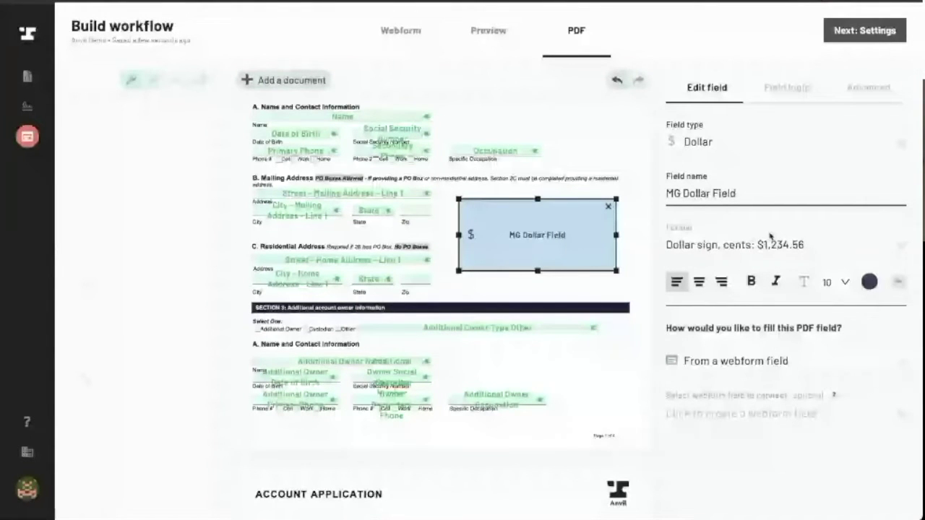
click(771, 241)
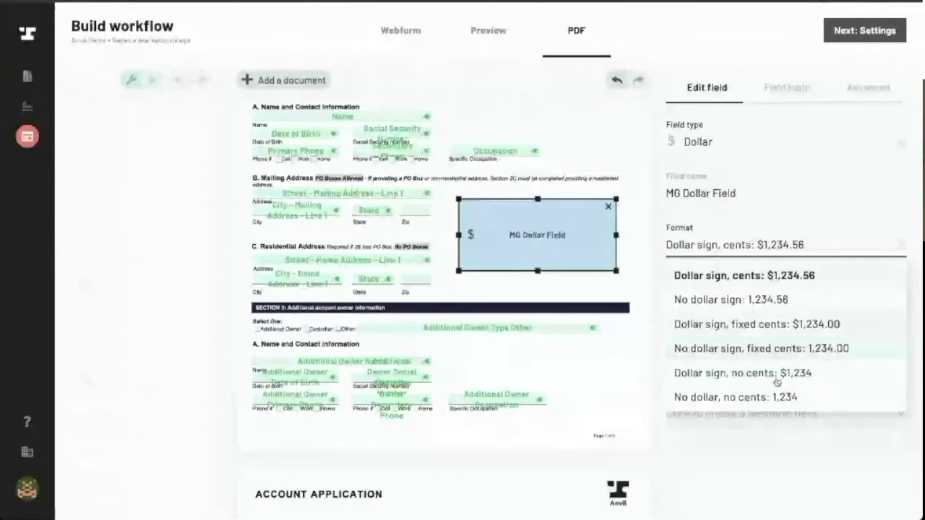
click(765, 240)
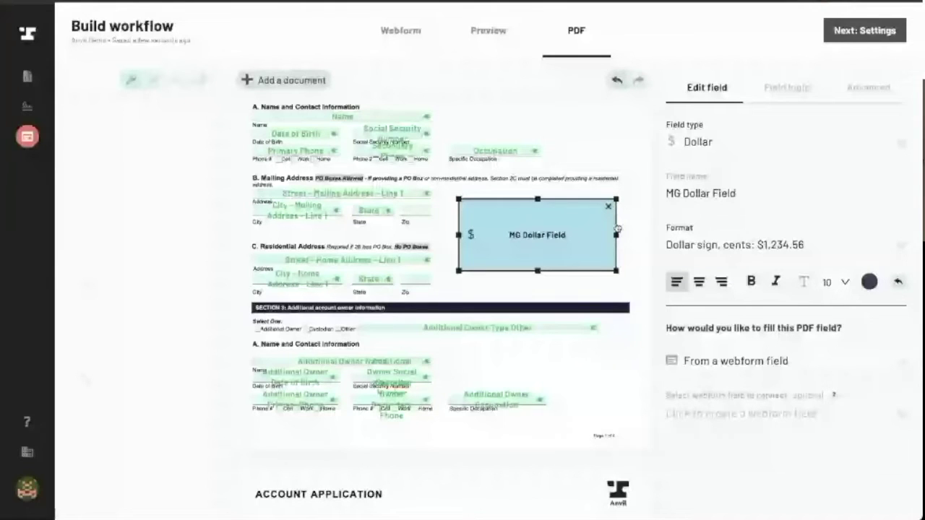
click(521, 318)
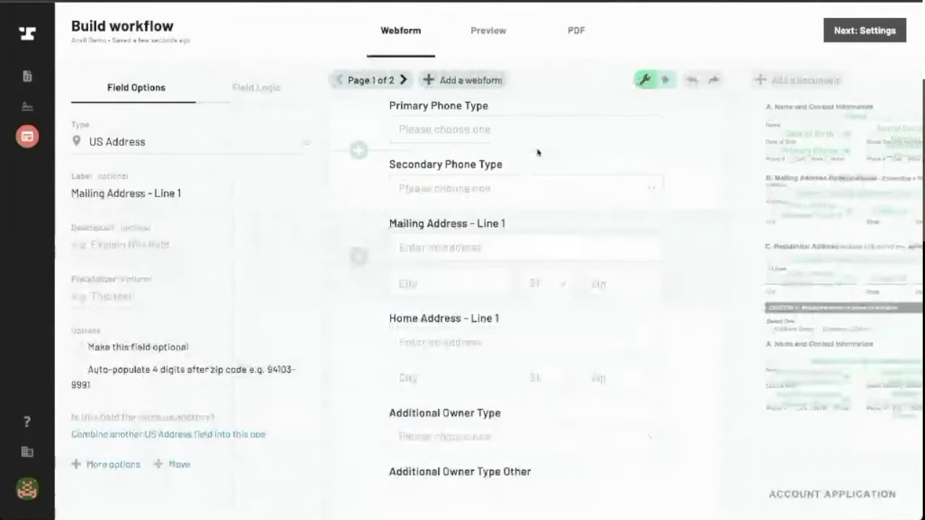
Add MG Dollar Field to the webform as a new field
scroll(537, 149, up, 5)
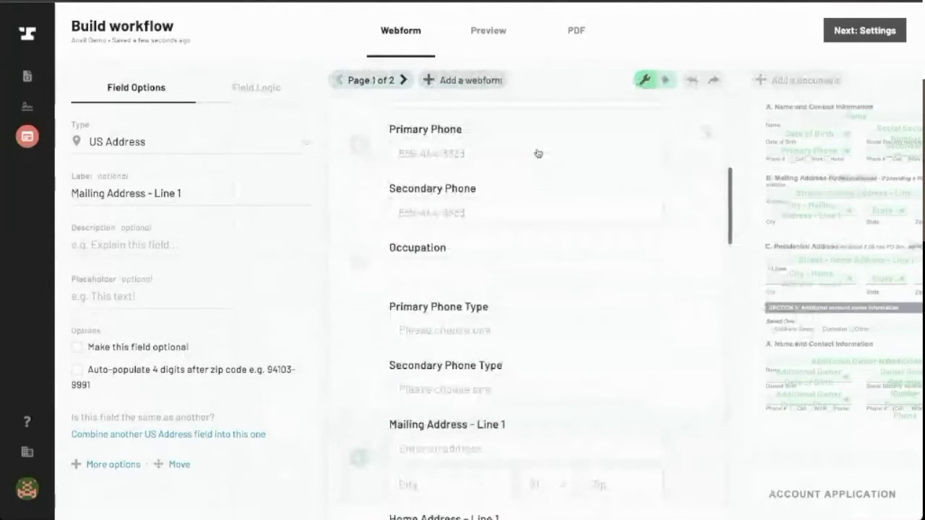
scroll(537, 153, up, 3)
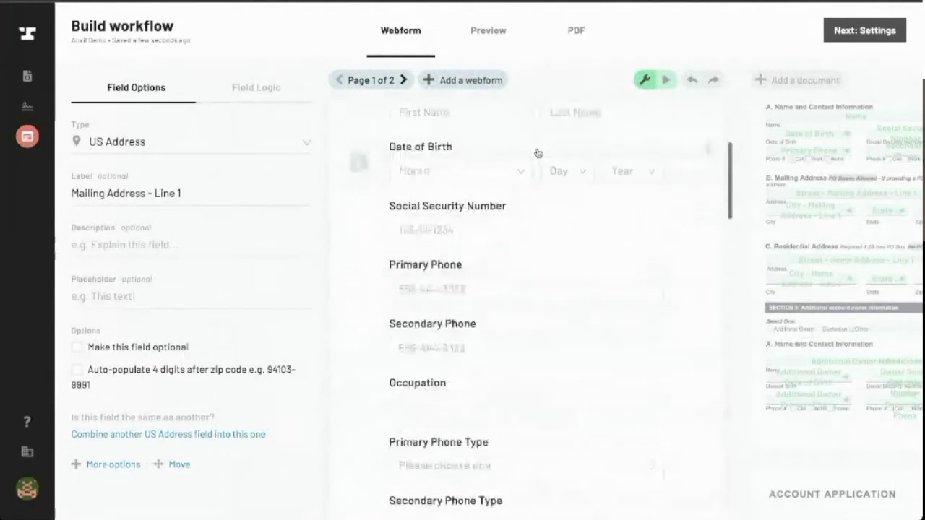
scroll(537, 153, down, 8)
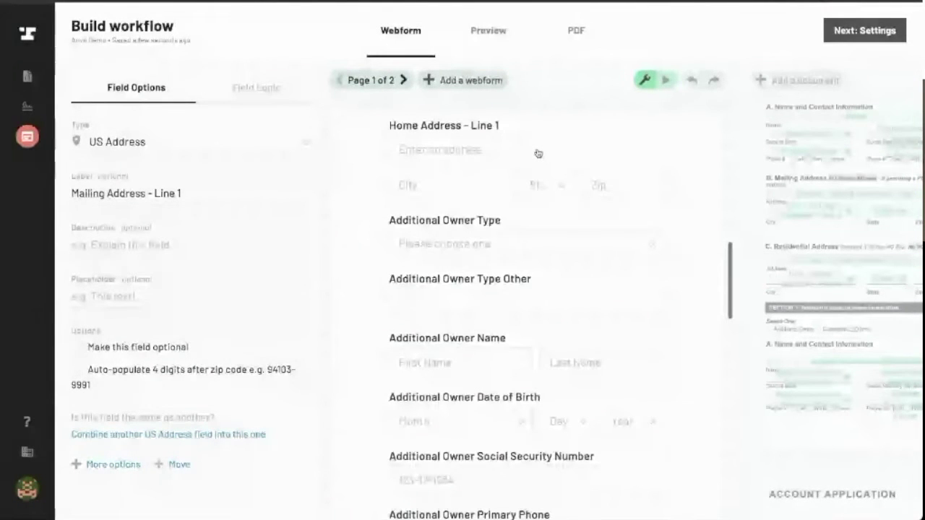
scroll(538, 153, down, 10)
scroll(538, 153, up, 15)
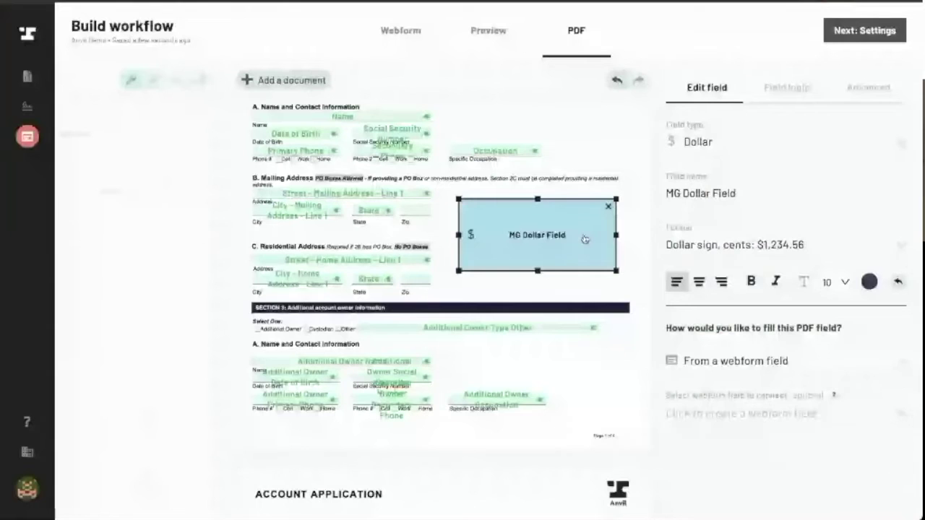
click(741, 414)
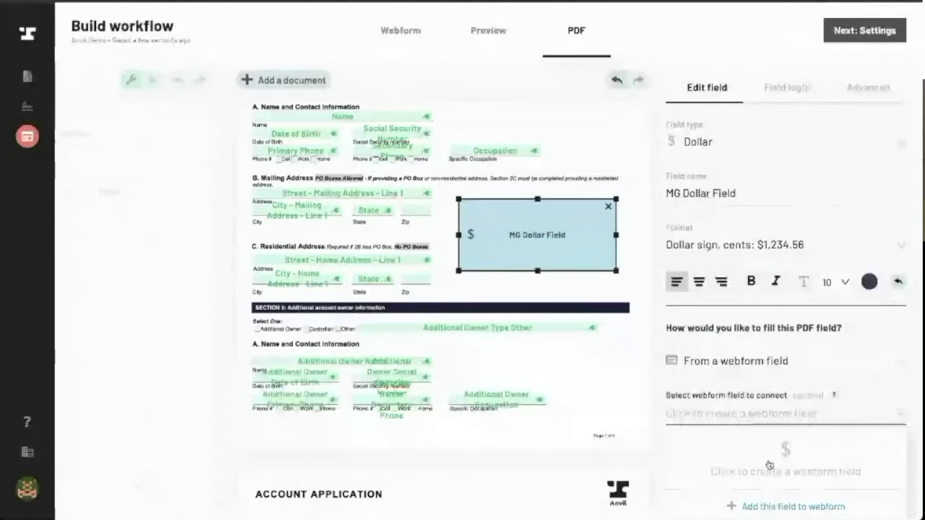
click(774, 509)
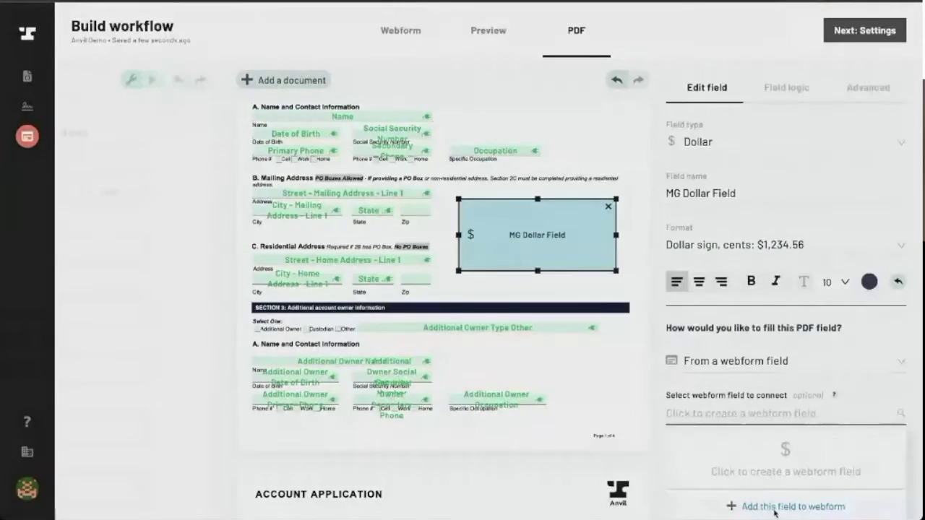
click(337, 312)
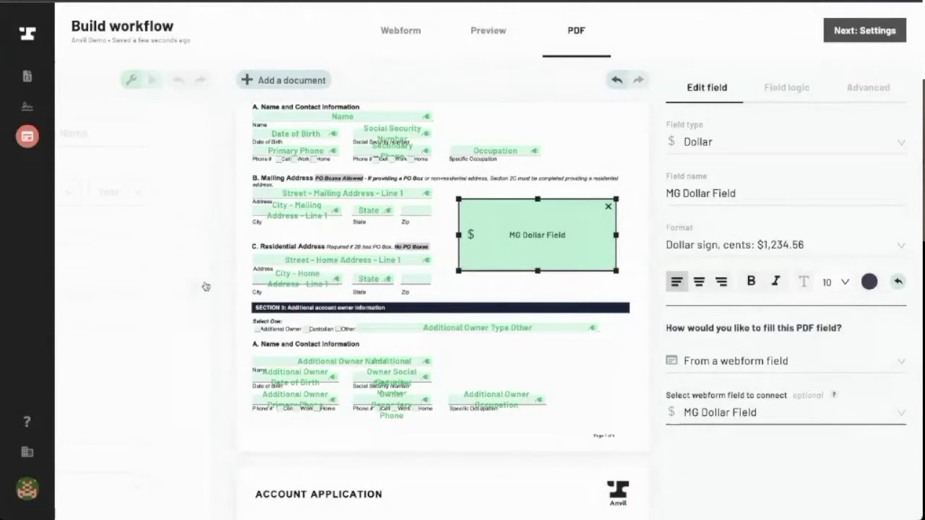
click(192, 214)
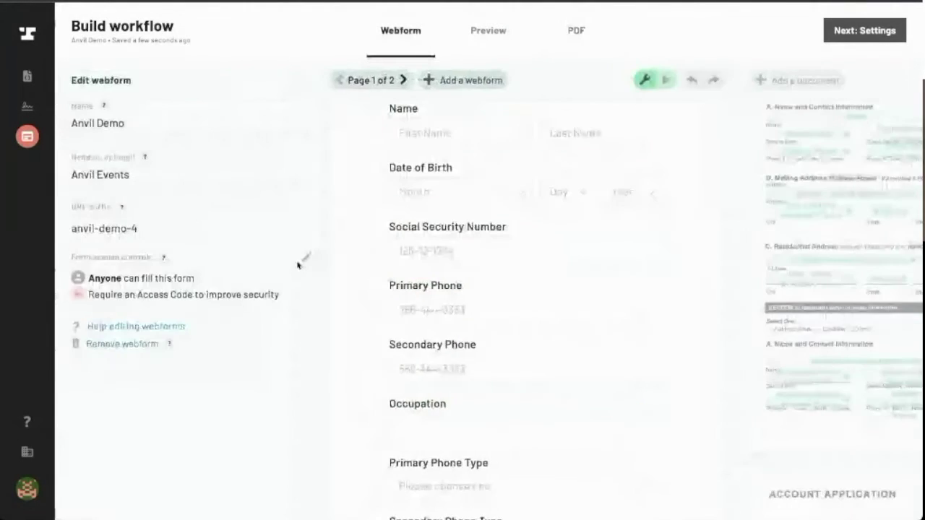
Delete MG Dollar Field from the webform and return to the PDF editor
scroll(429, 250, down, 10)
scroll(431, 250, down, 10)
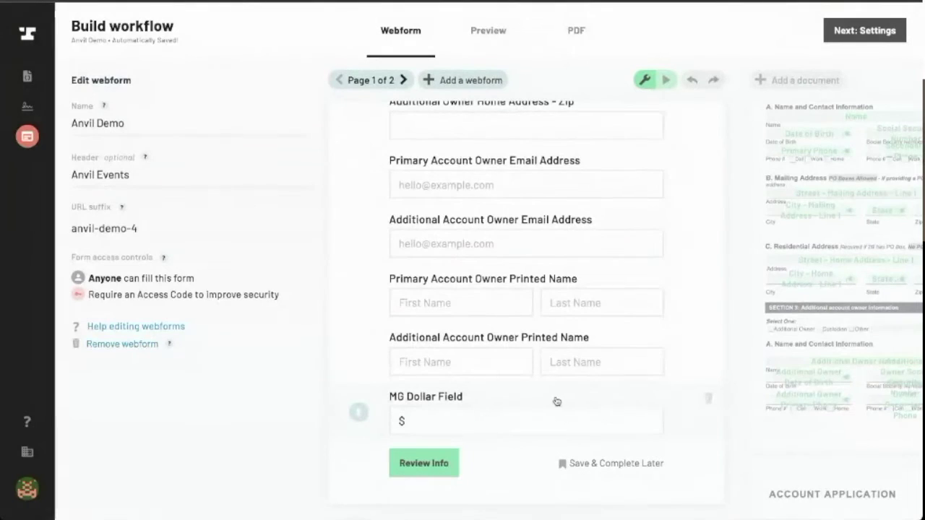
click(709, 400)
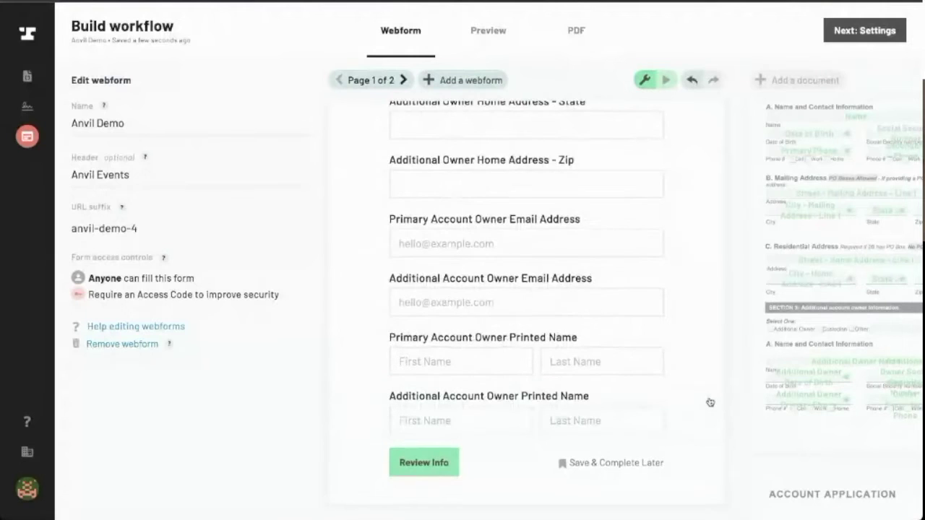
click(770, 339)
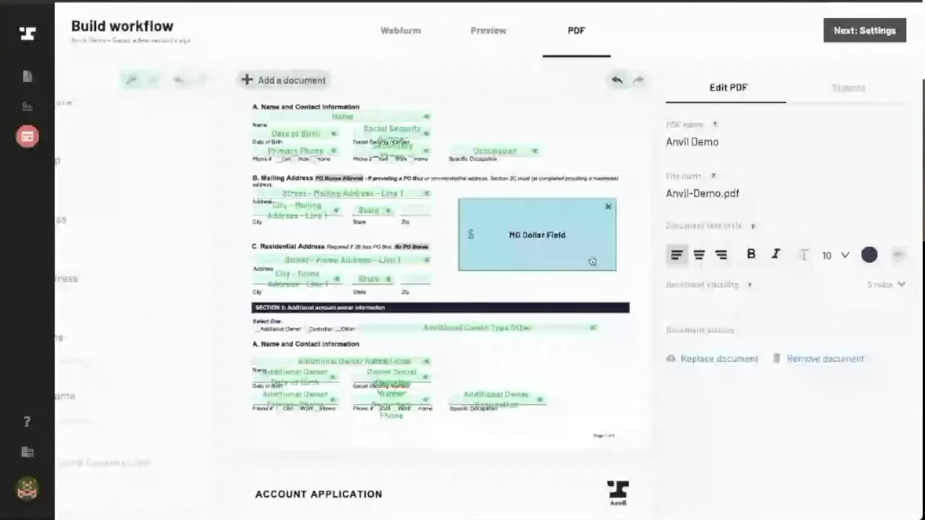
Make the Additional Owner Mailing Address box a US Address field
scroll(591, 253, down, 1)
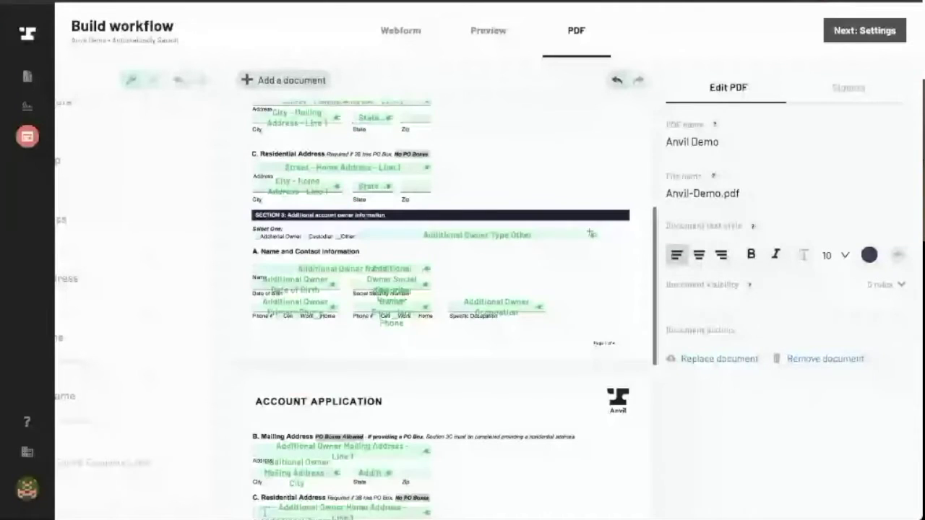
scroll(591, 234, down, 2)
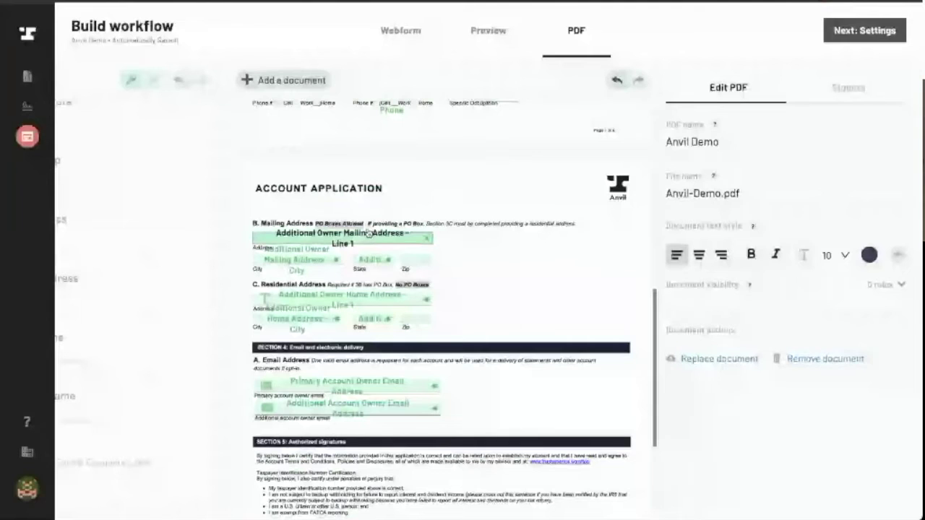
click(368, 233)
click(791, 183)
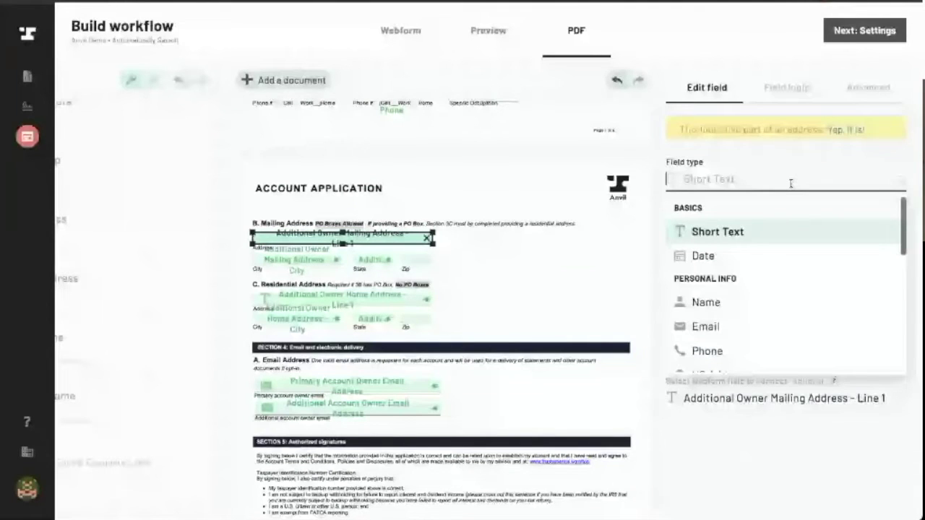
text(use)
key(BackSpace)
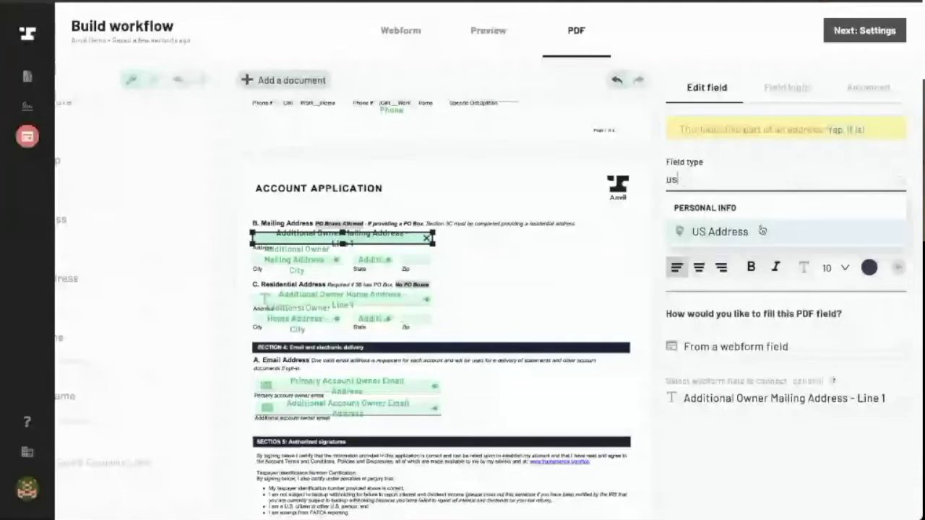
click(762, 231)
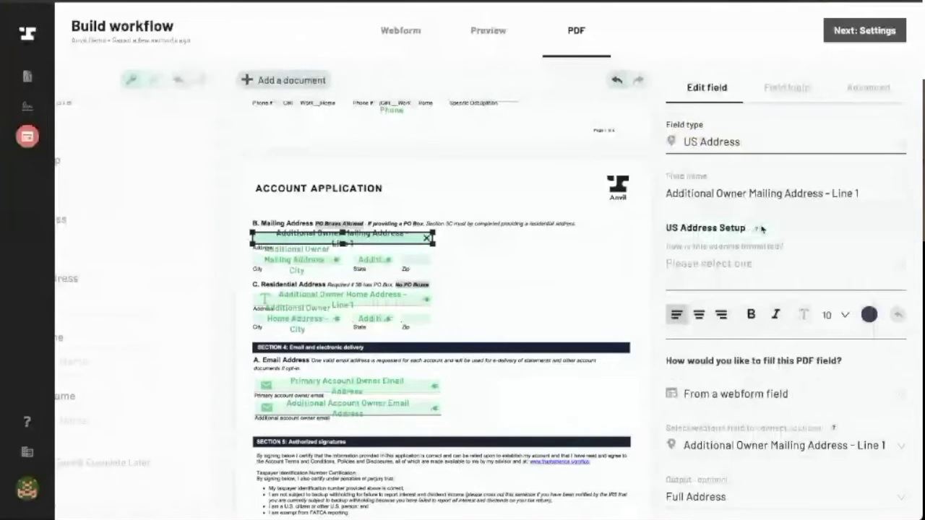
click(776, 145)
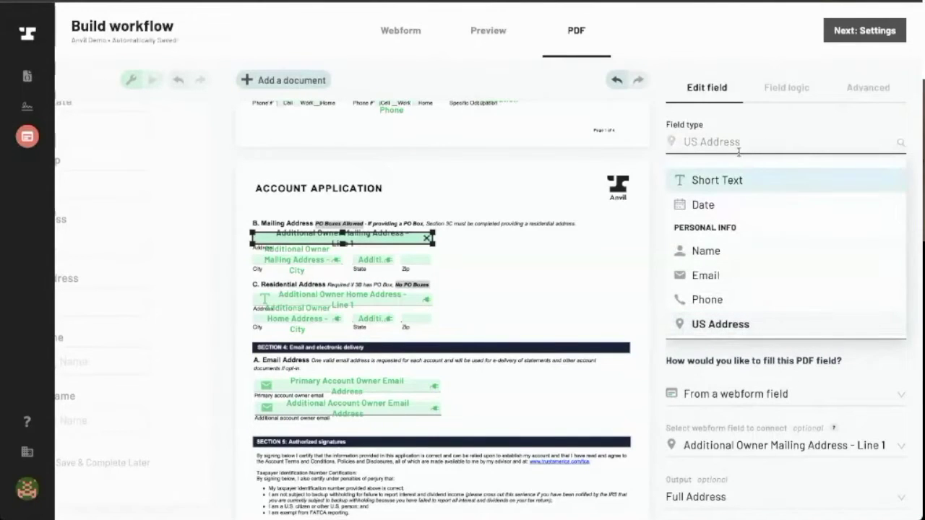
scroll(740, 217, down, 3)
scroll(741, 221, up, 3)
scroll(741, 221, down, 4)
scroll(741, 217, up, 4)
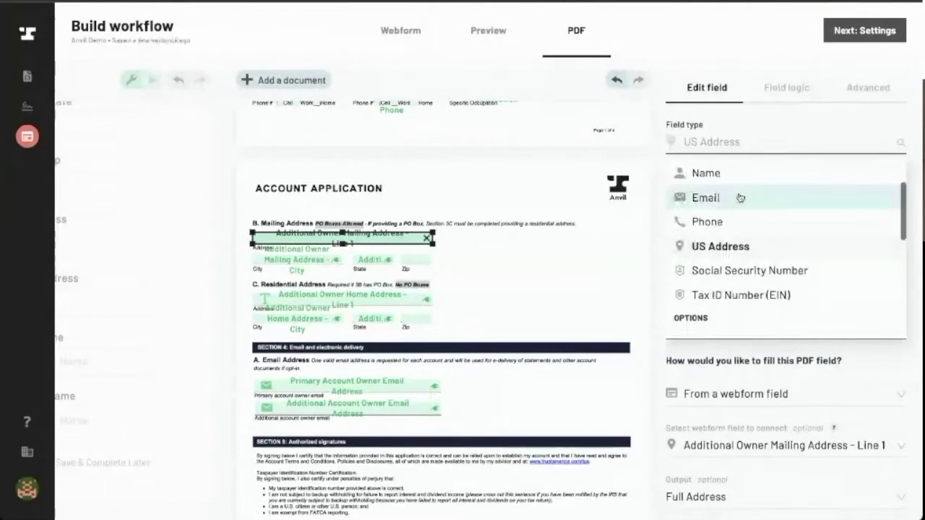
text(us)
click(740, 195)
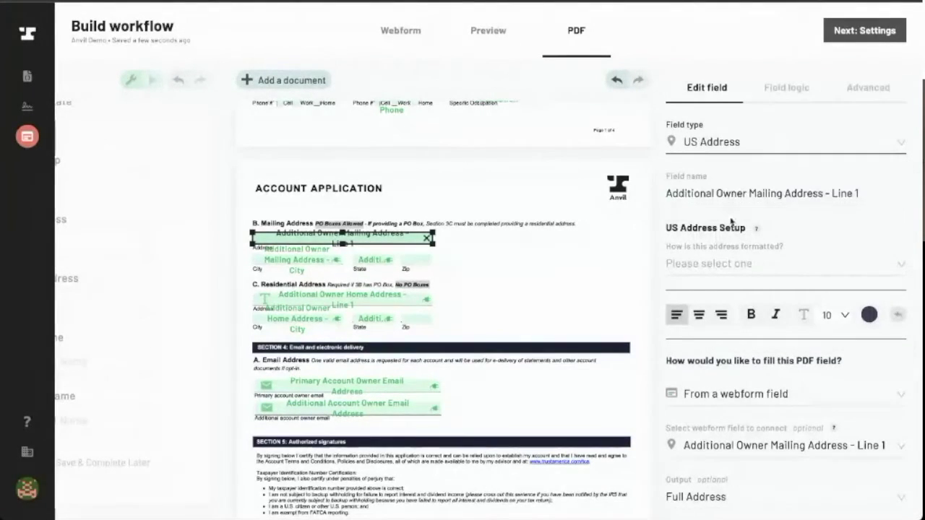
Split the address into Street, City, State, Zip parts, mark this box Street, and link City and State
click(708, 265)
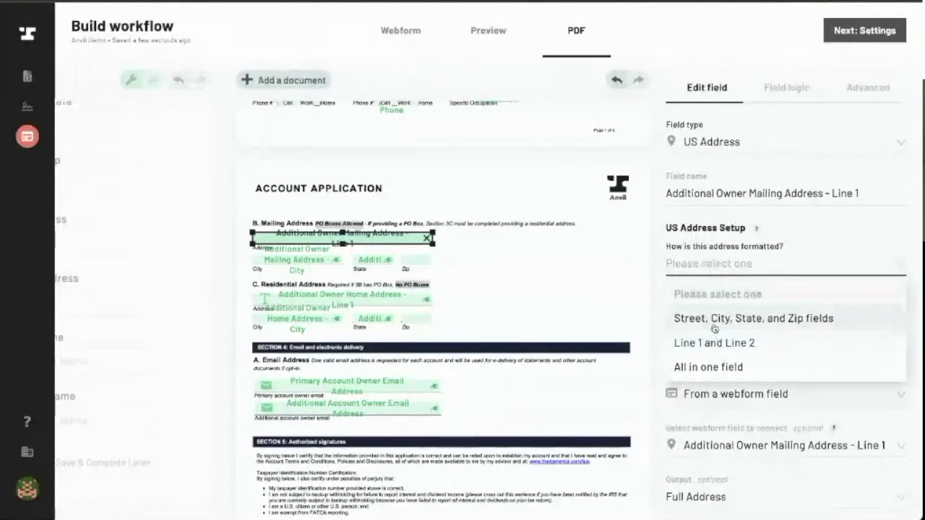
click(710, 318)
click(710, 318)
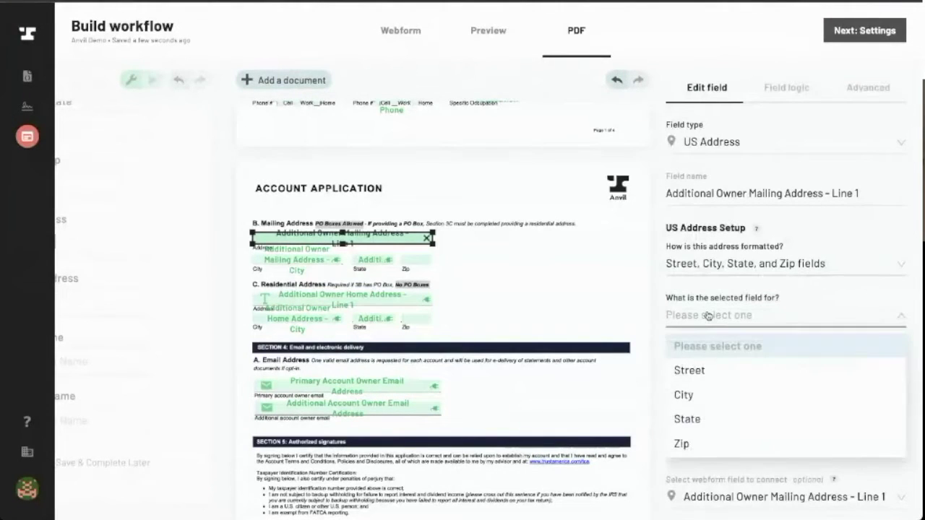
click(704, 368)
click(707, 417)
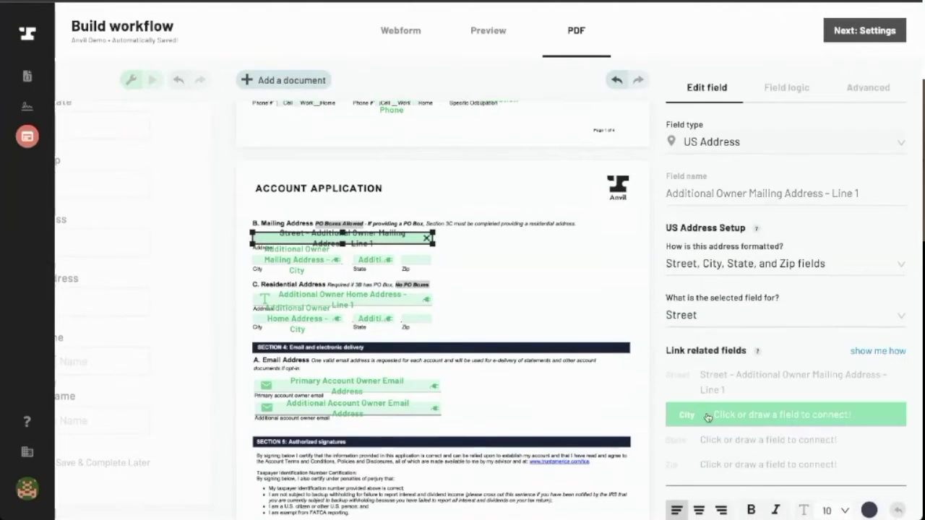
click(276, 257)
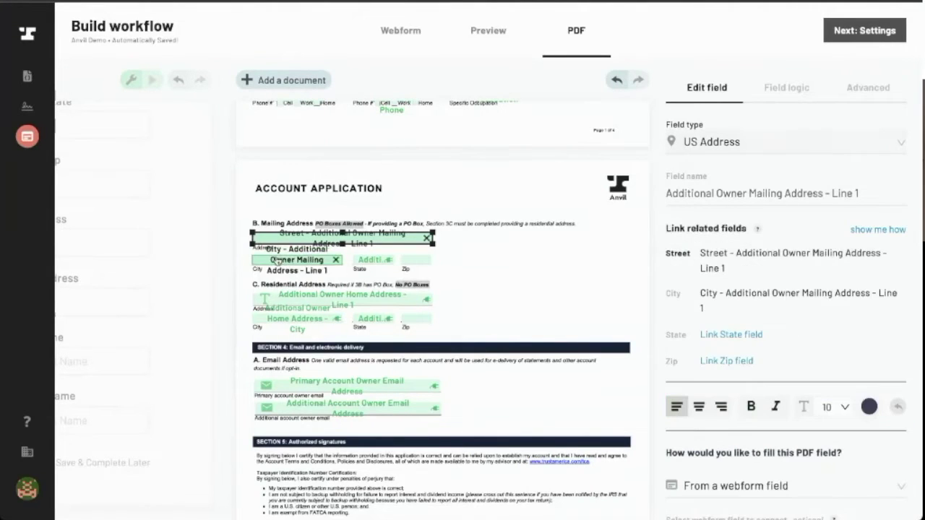
click(718, 334)
click(365, 259)
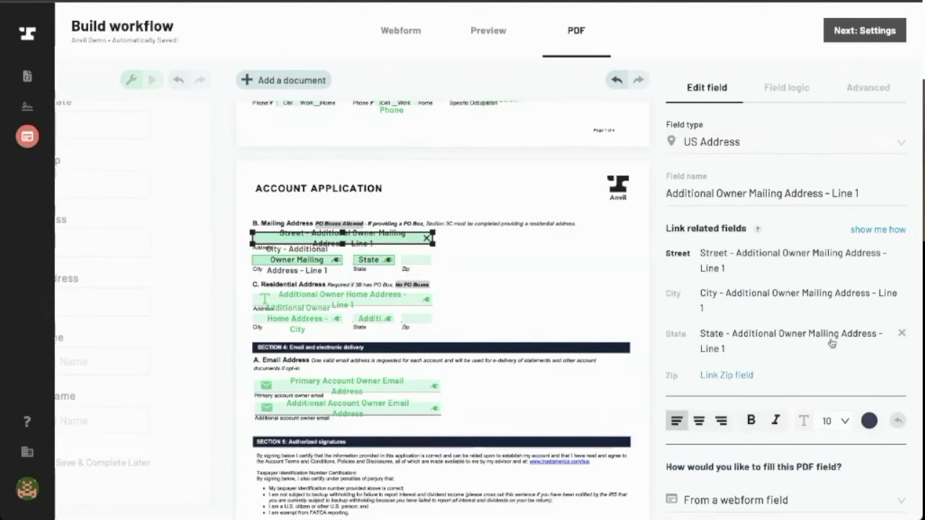
click(744, 375)
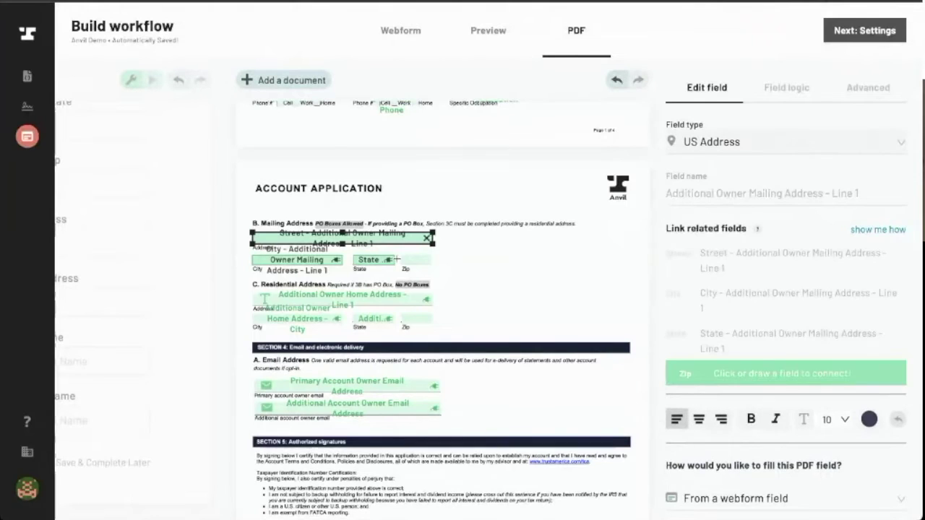
Link the mailing address Zip box, then make Additional Owner Home Address a US Address Street field
click(416, 260)
click(371, 304)
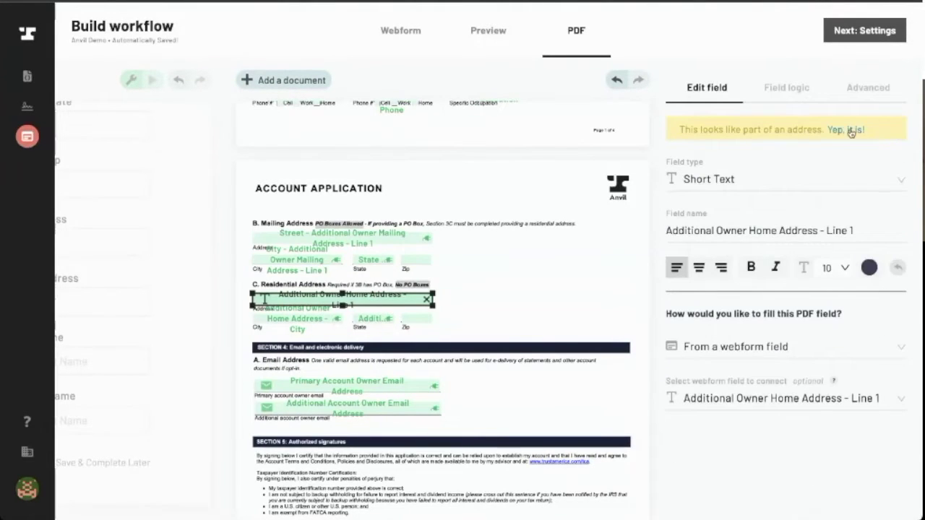
click(851, 131)
click(758, 280)
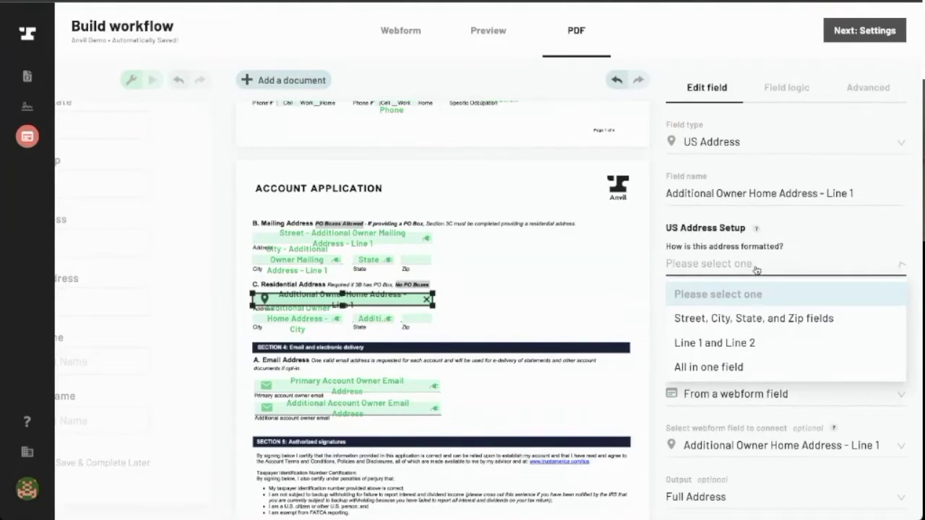
click(744, 317)
click(745, 315)
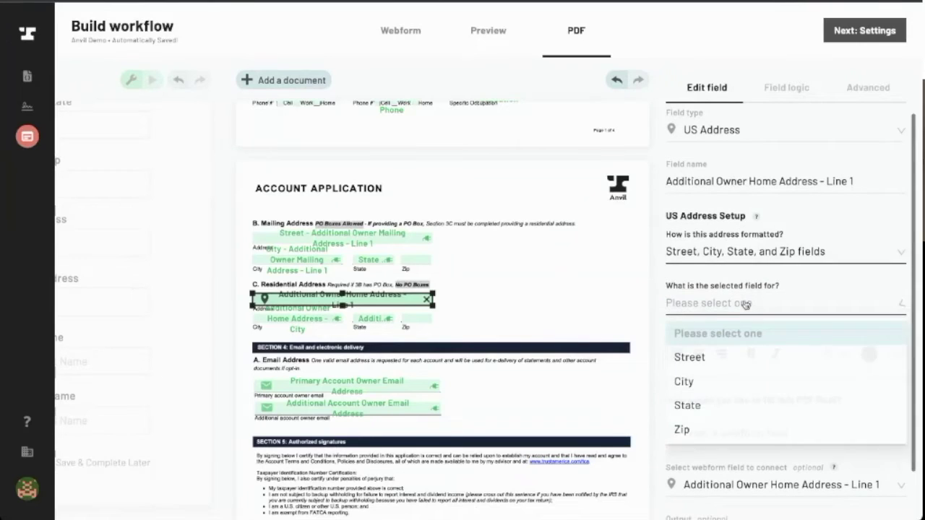
click(715, 366)
Link the Home Address City, State and Zip boxes from the PDF
click(727, 404)
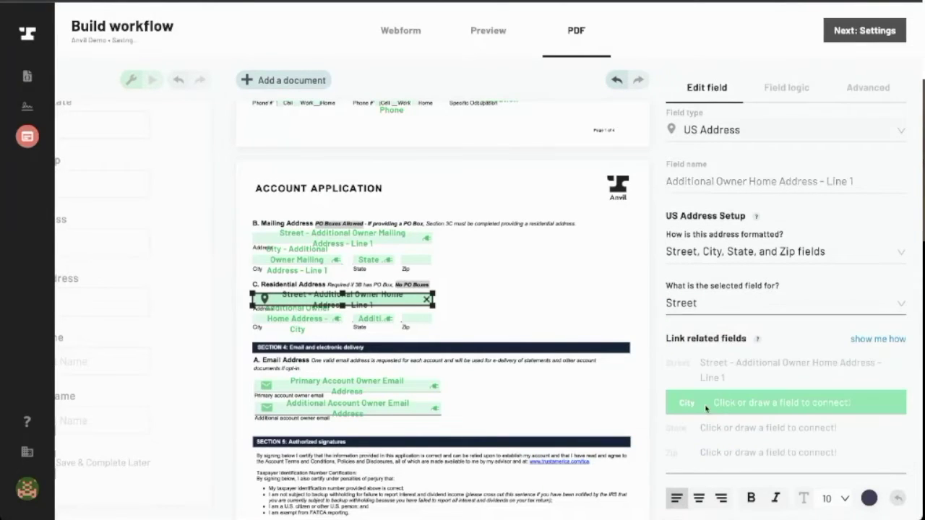
click(298, 319)
click(736, 313)
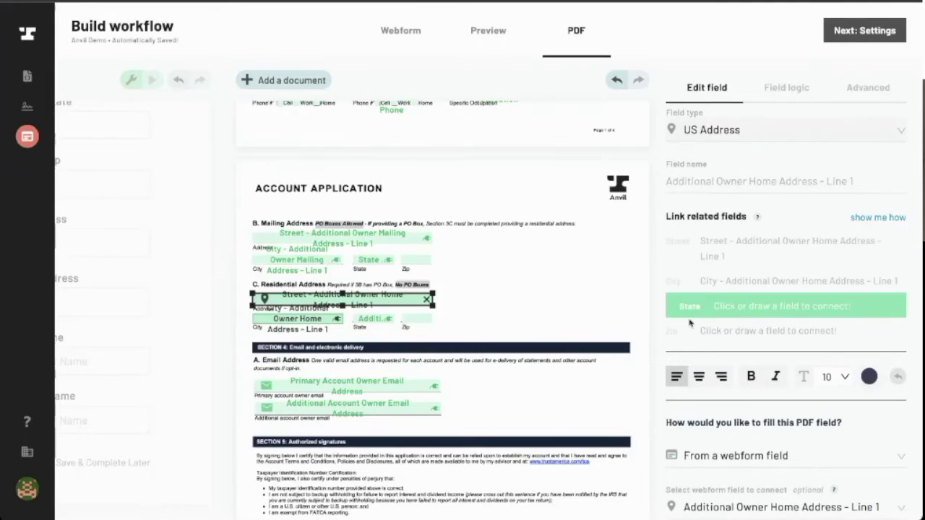
click(359, 321)
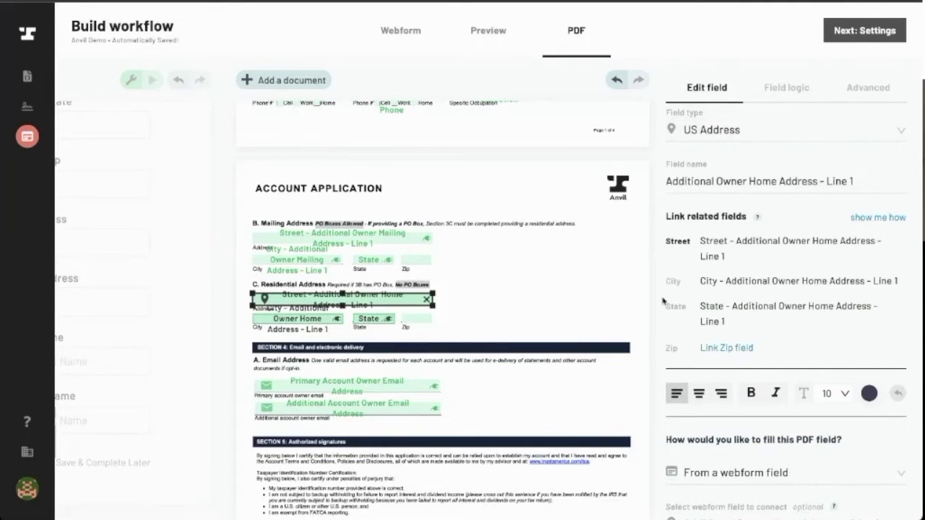
click(719, 347)
click(426, 327)
scroll(426, 325, down, 1)
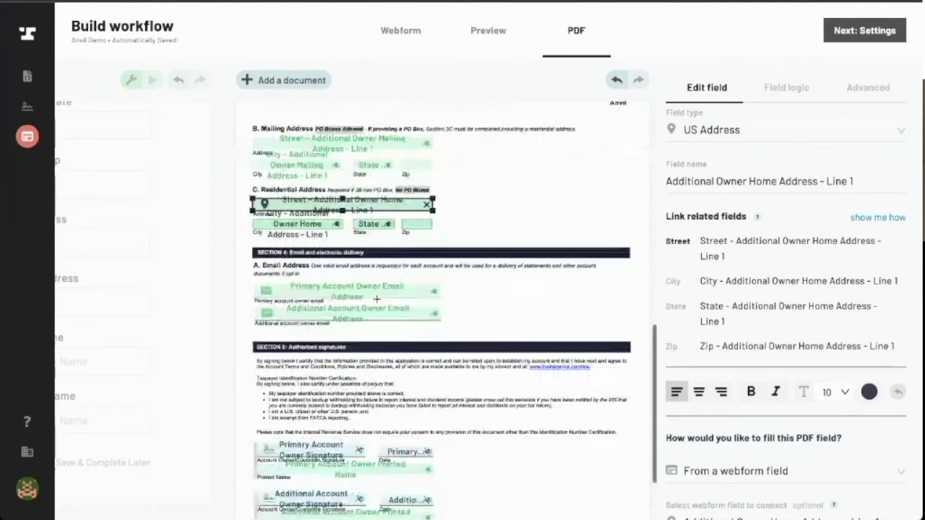
click(428, 300)
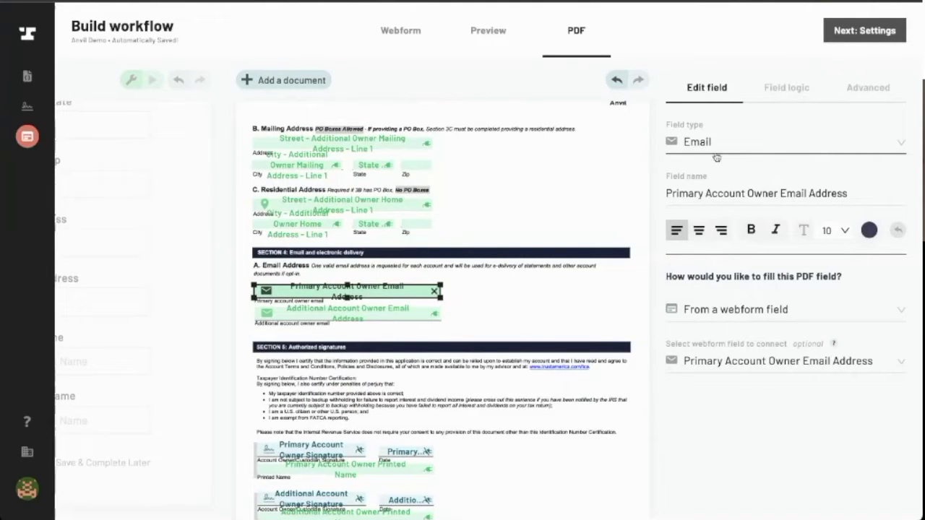
Inspect the Additional Account Owner Email and Primary Account Owner Signature boxes' settings
scroll(446, 343, down, 1)
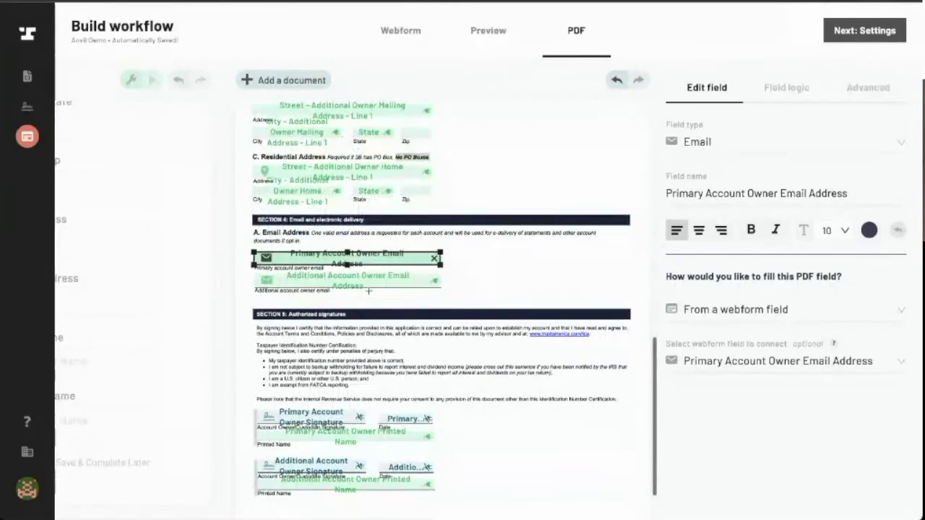
click(347, 272)
scroll(347, 274, down, 1)
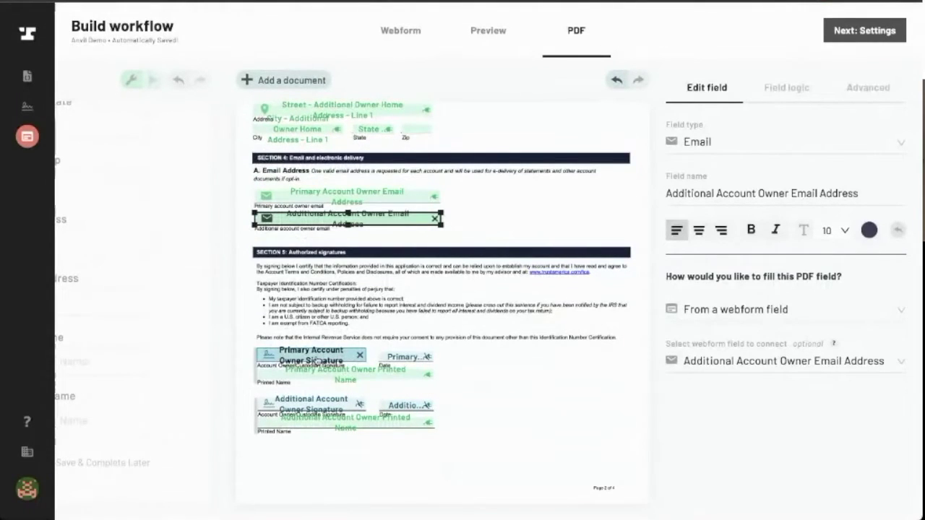
click(315, 358)
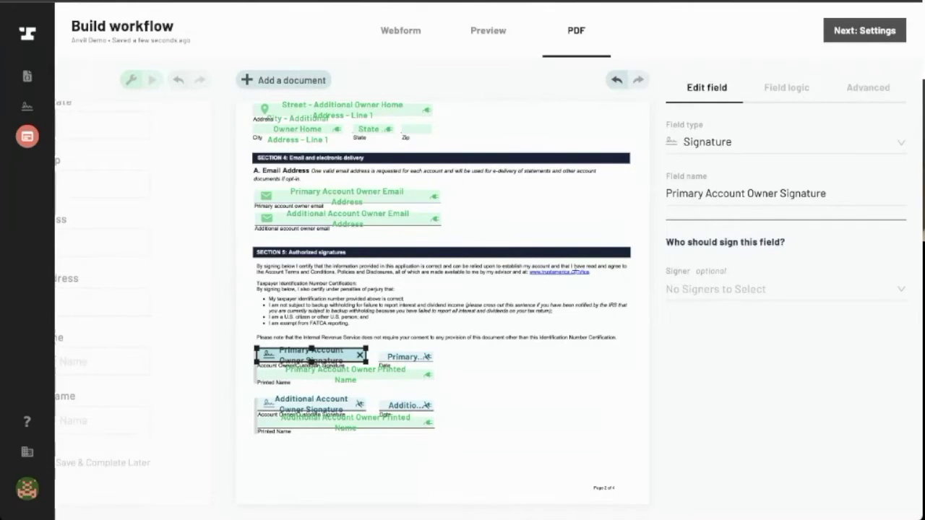
scroll(575, 264, up, 1)
scroll(575, 264, up, 10)
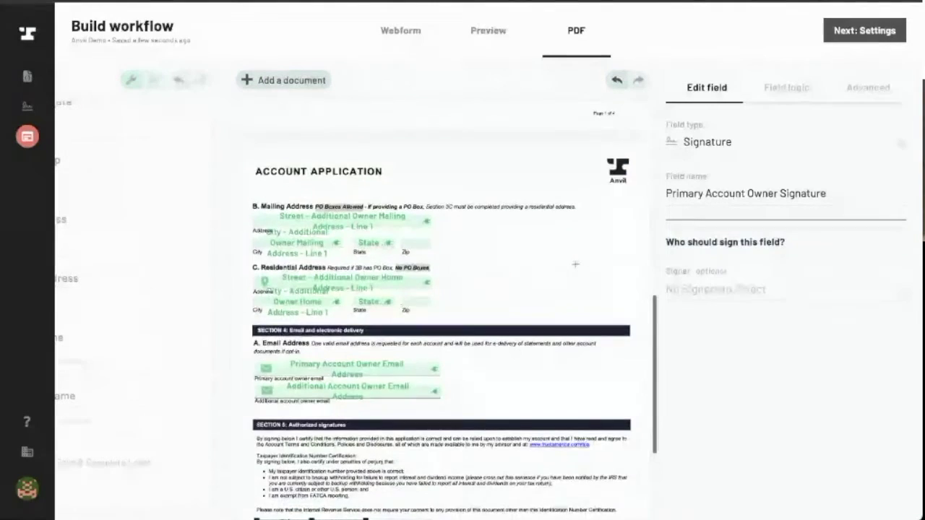
scroll(575, 265, up, 1)
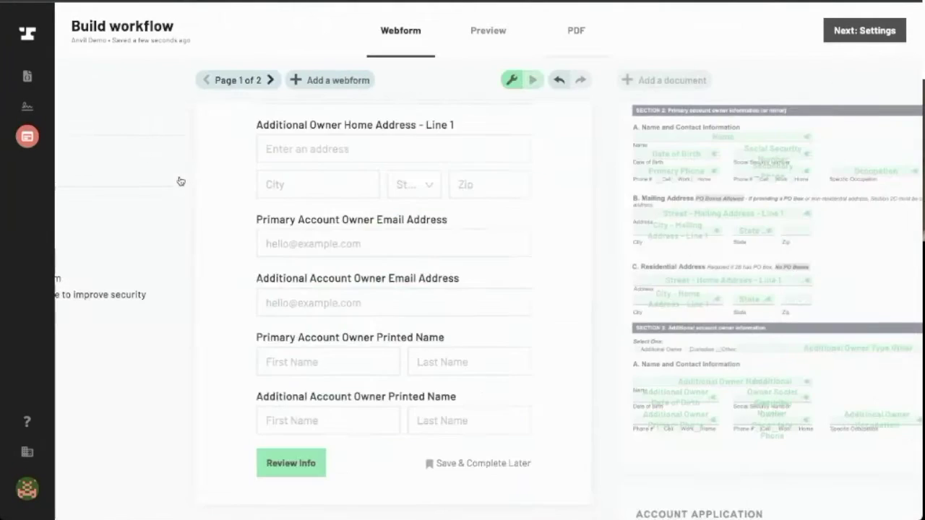
Retitle webform page 1 'Anvil Webinar Demo 10/7'
scroll(354, 245, up, 6)
scroll(385, 251, up, 8)
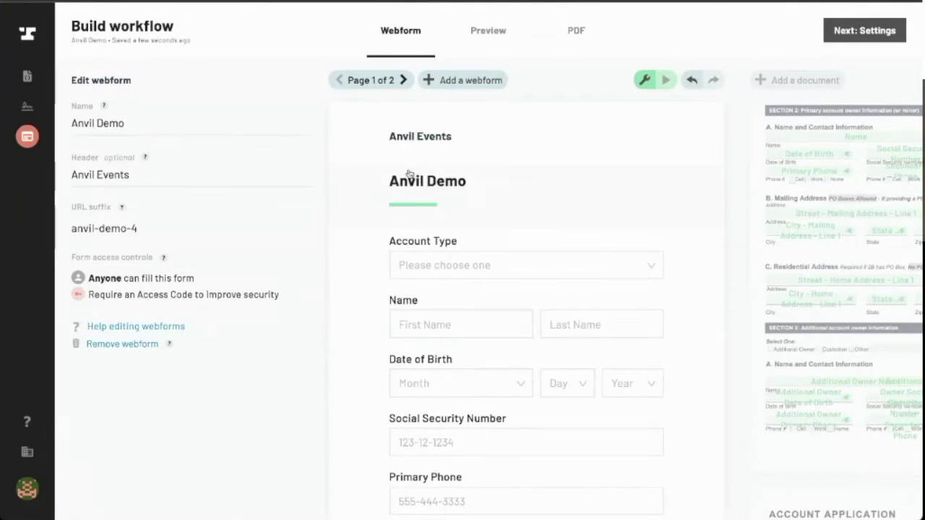
click(426, 181)
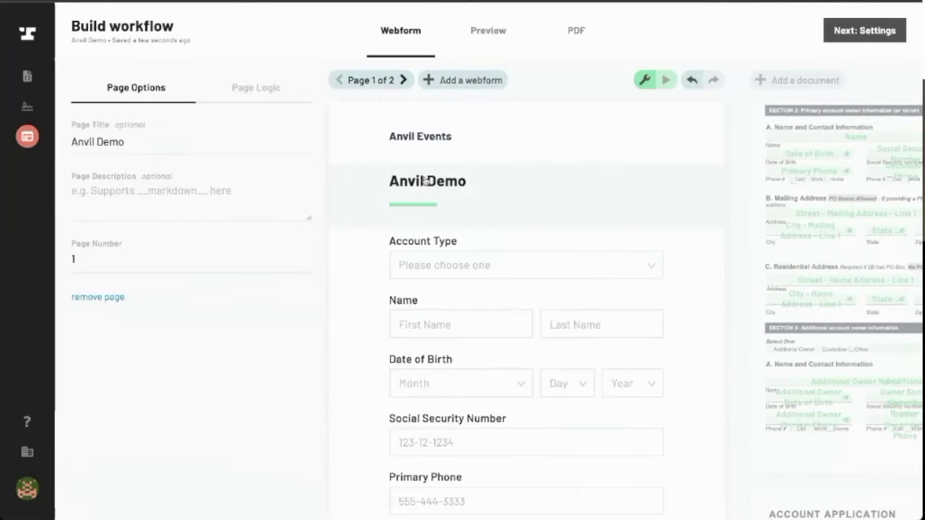
click(151, 143)
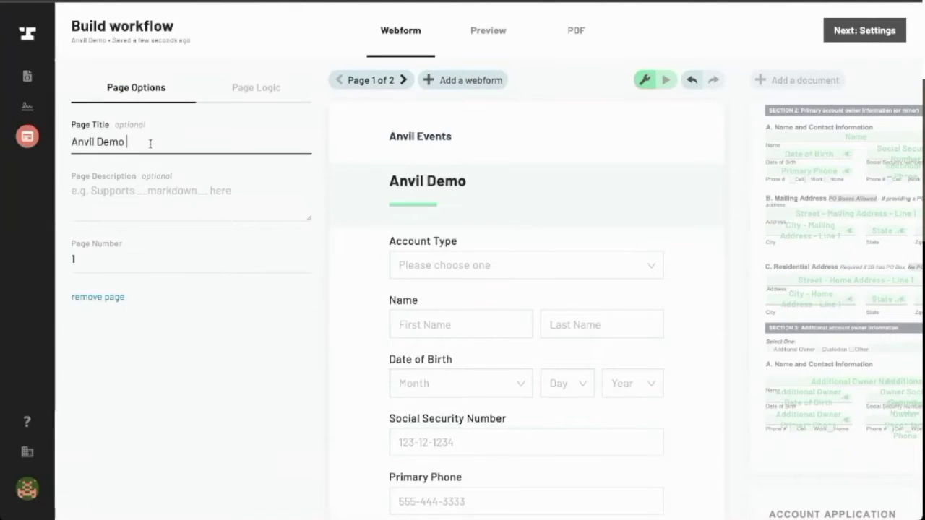
key(BackSpace)
key(BackSpace)
key(BackSpace)
key(BackSpace)
key(BackSpace)
key(BackSpace)
key(BackSpace)
key(BackSpace)
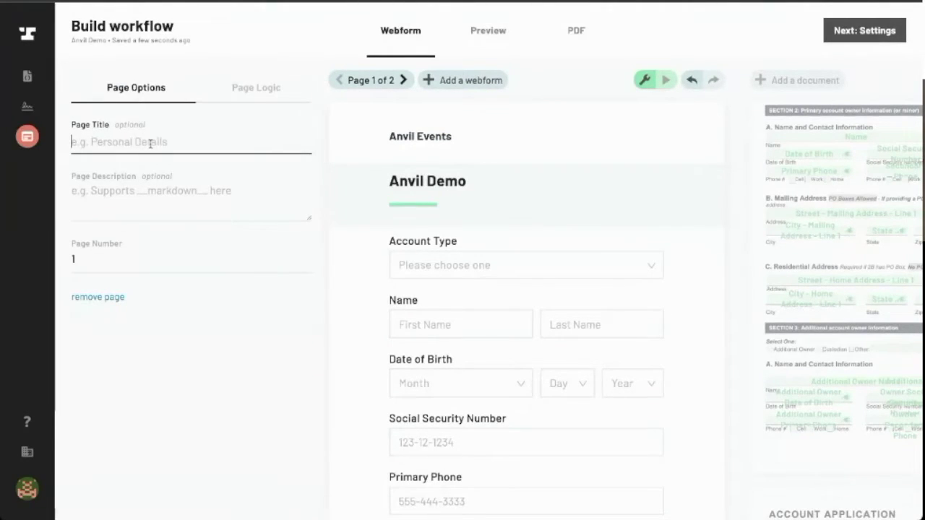
text(Anvil)
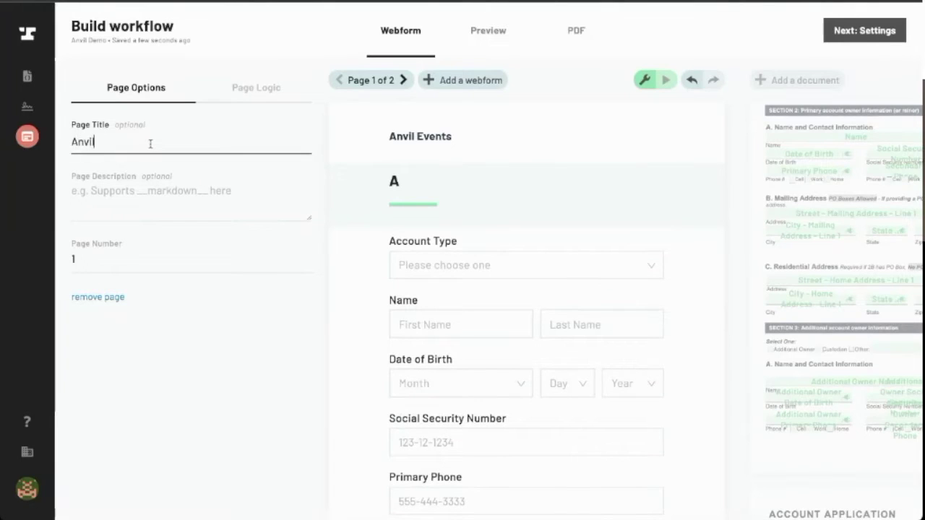
text( Webinar Dem)
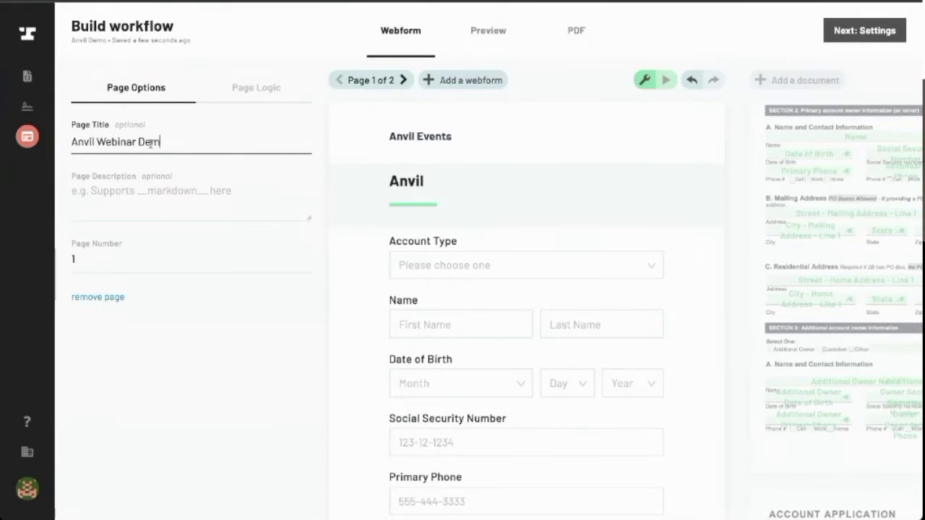
text(o 10/7)
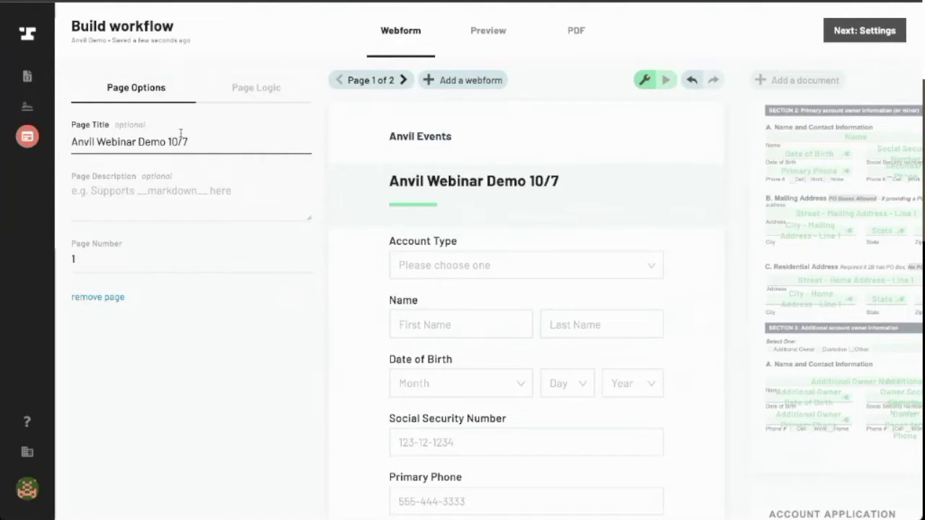
Describe the page as 'This is a demo of the Anvil Workflow Builder. LIVE!'
click(165, 201)
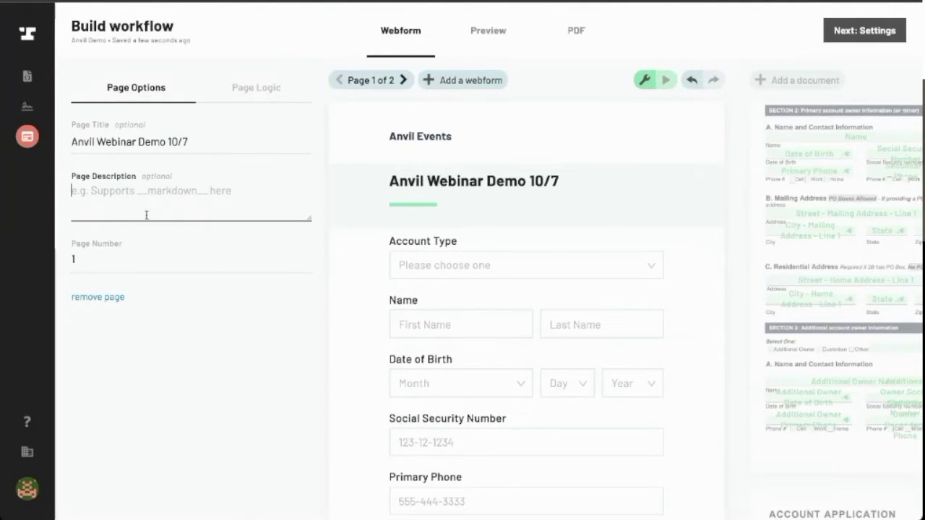
click(171, 191)
text(Tis is a)
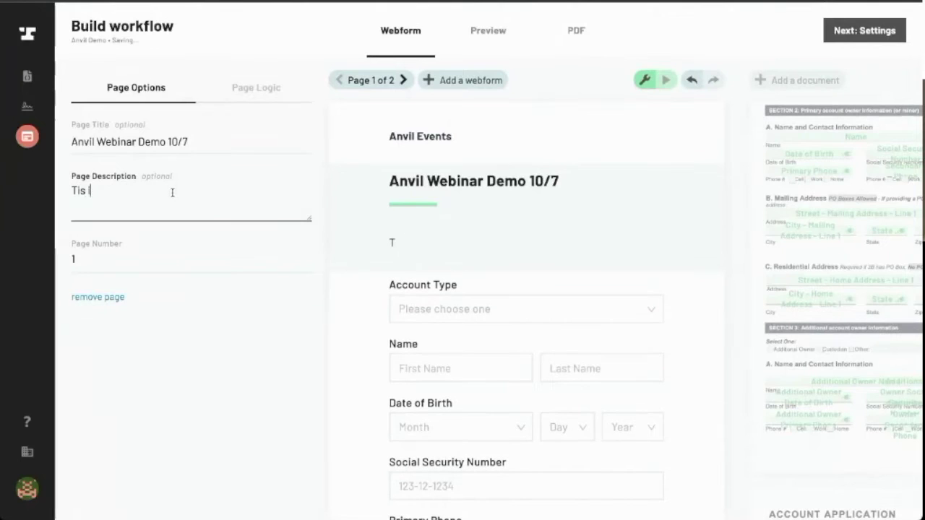
key(BackSpace)
key(BackSpace)
key(BackSpace)
key(BackSpace)
key(BackSpace)
key(BackSpace)
text(h)
key(BackSpace)
key(BackSpace)
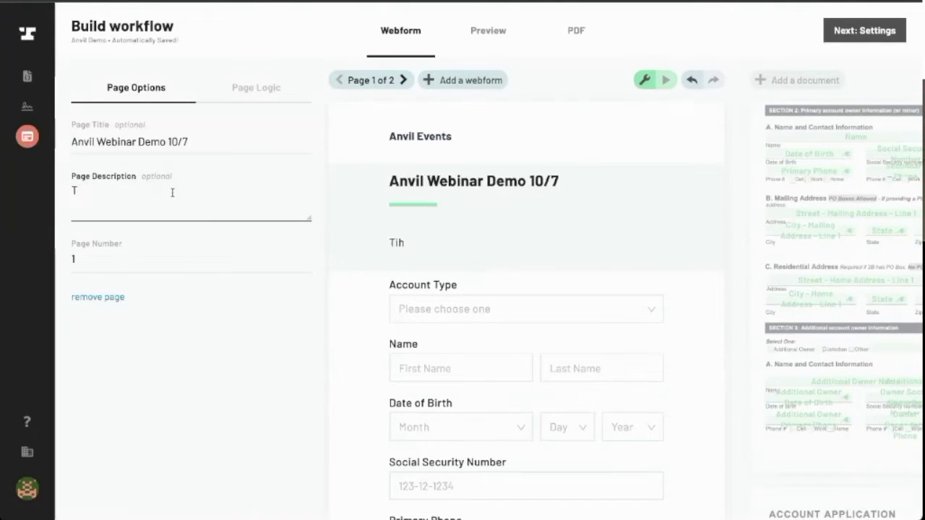
text(his is a dem)
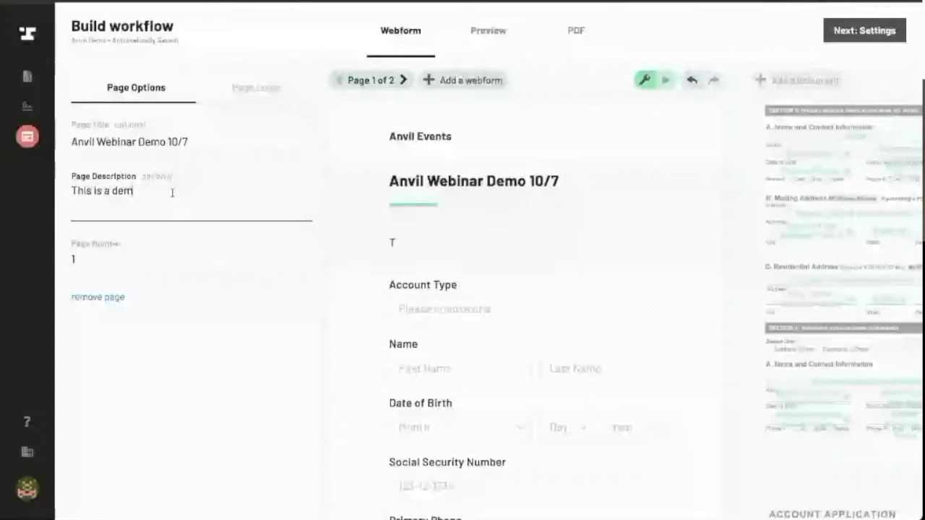
text(o of the Anvil Workflow Builder)
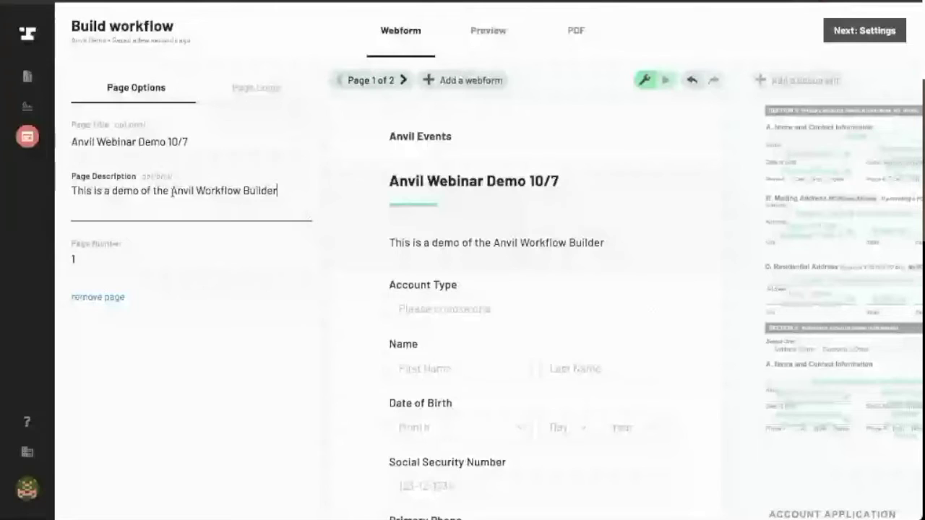
text(. LIVE!)
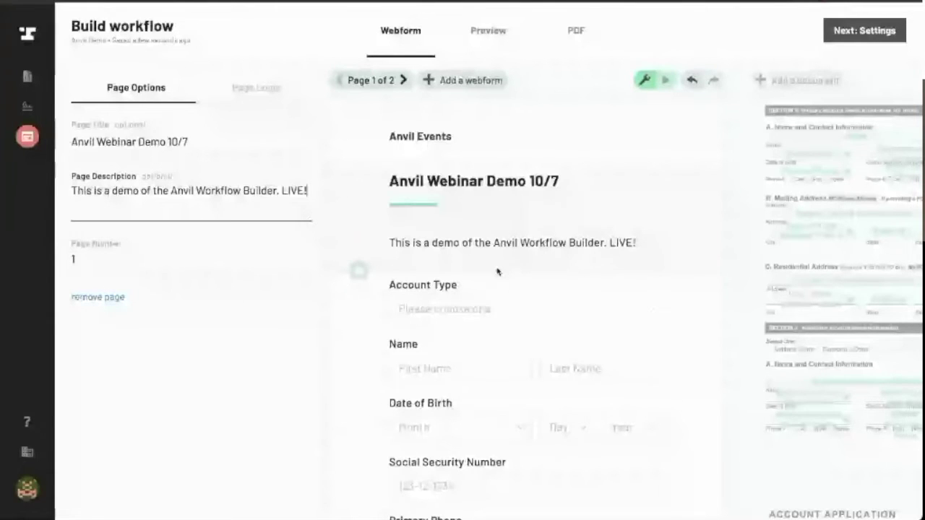
Make the Secondary Phone field optional
scroll(616, 233, down, 1)
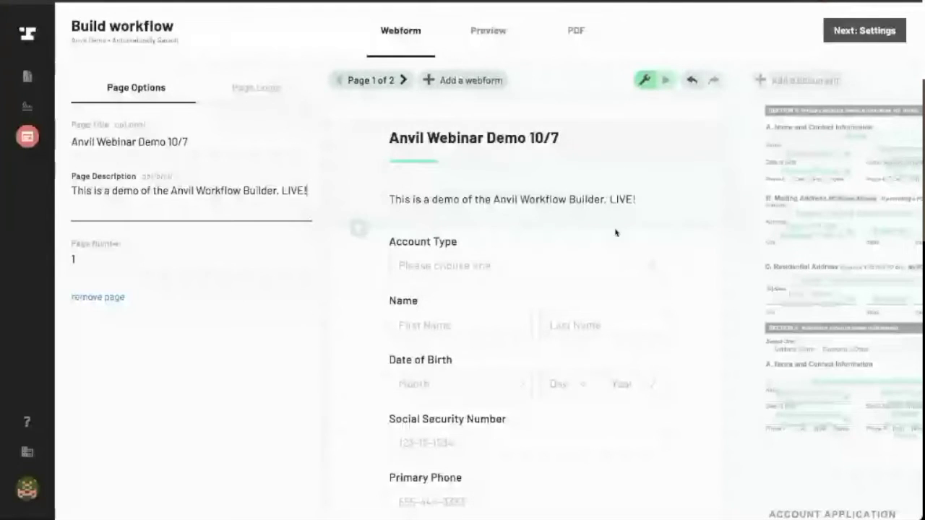
scroll(578, 207, down, 2)
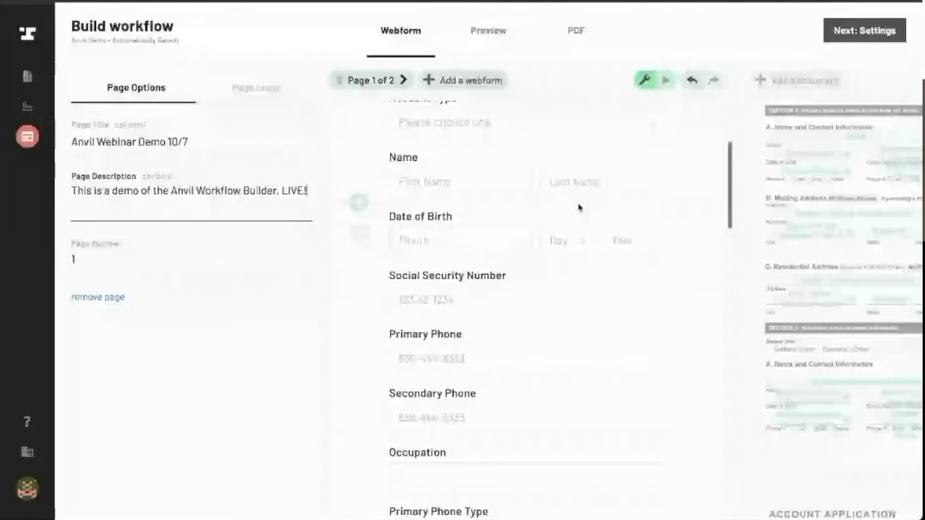
scroll(549, 323, down, 1)
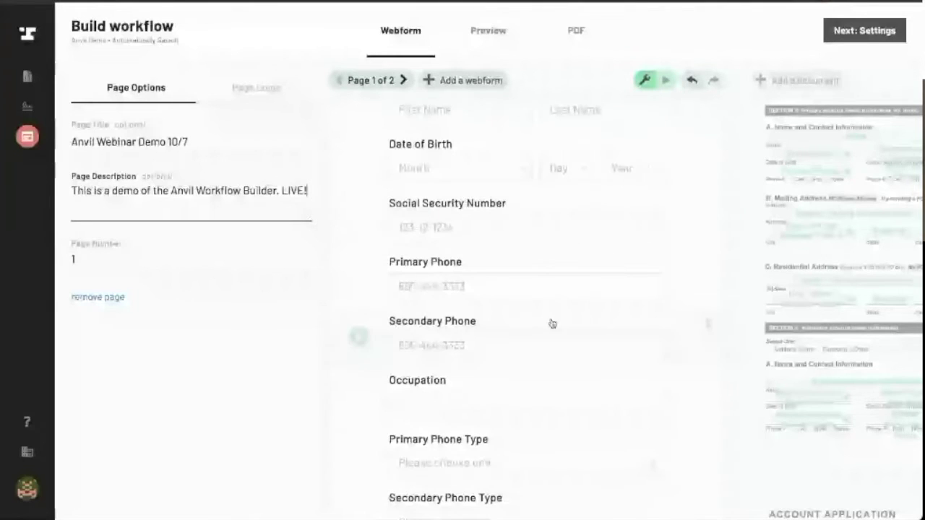
click(549, 323)
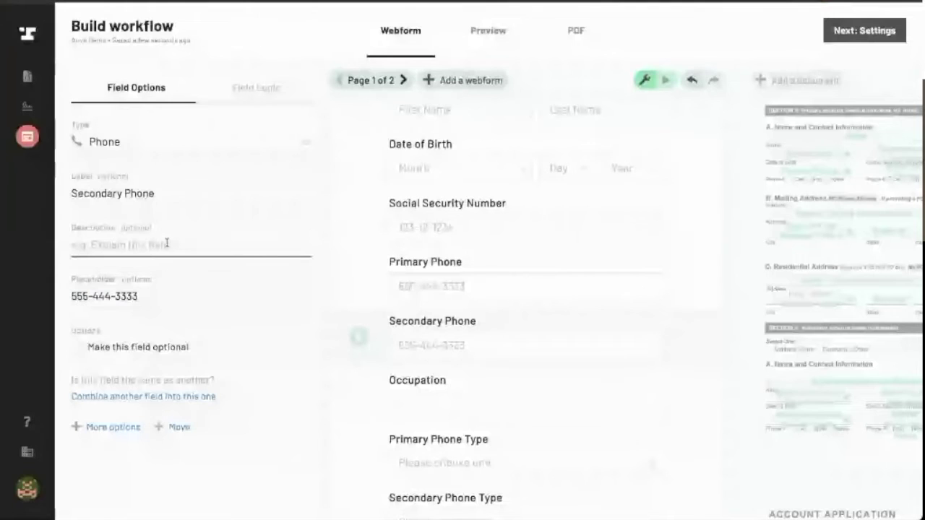
click(80, 350)
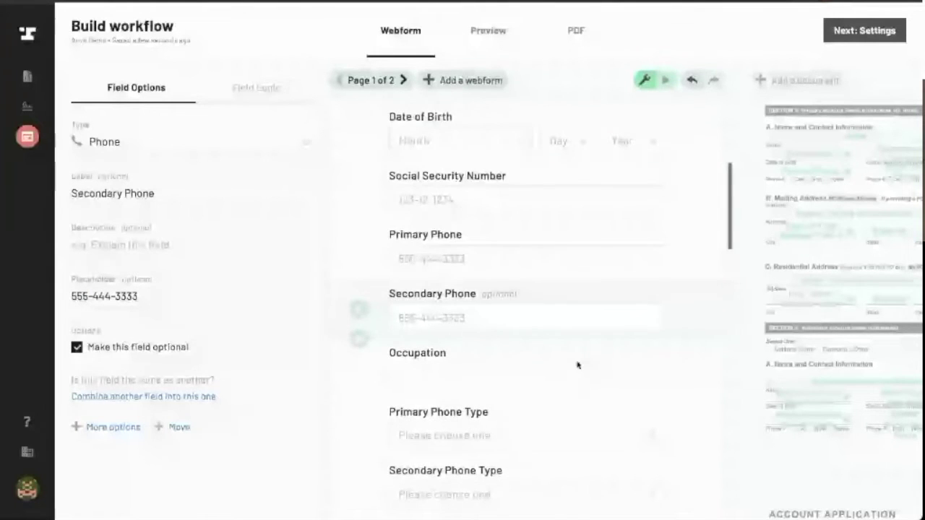
Move Primary Phone Type and Secondary Phone Type directly under their phone fields
scroll(477, 333, down, 1)
click(478, 333)
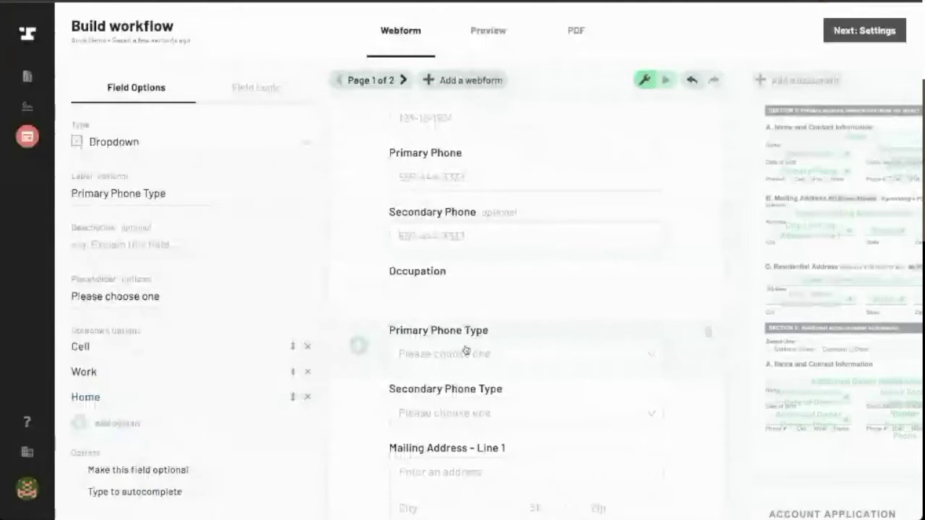
scroll(466, 350, up, 1)
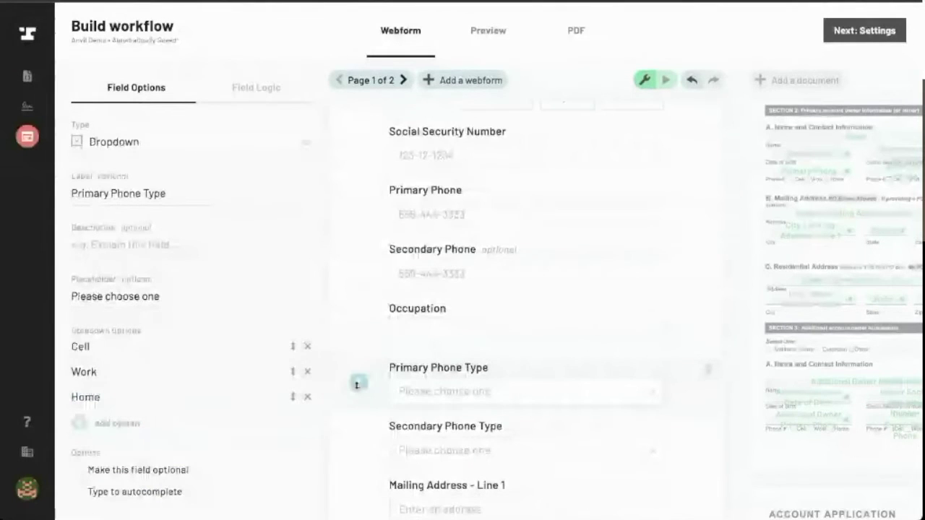
drag(357, 384, 375, 246)
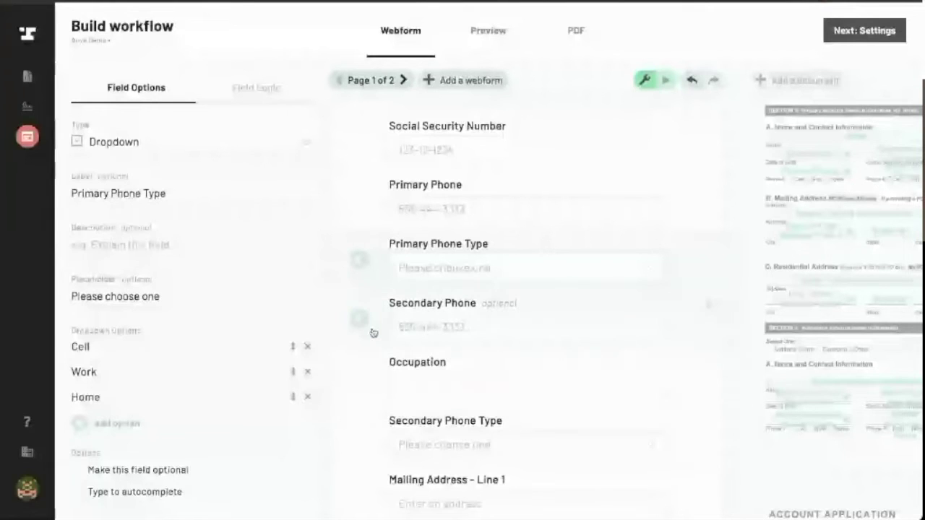
drag(359, 434, 374, 371)
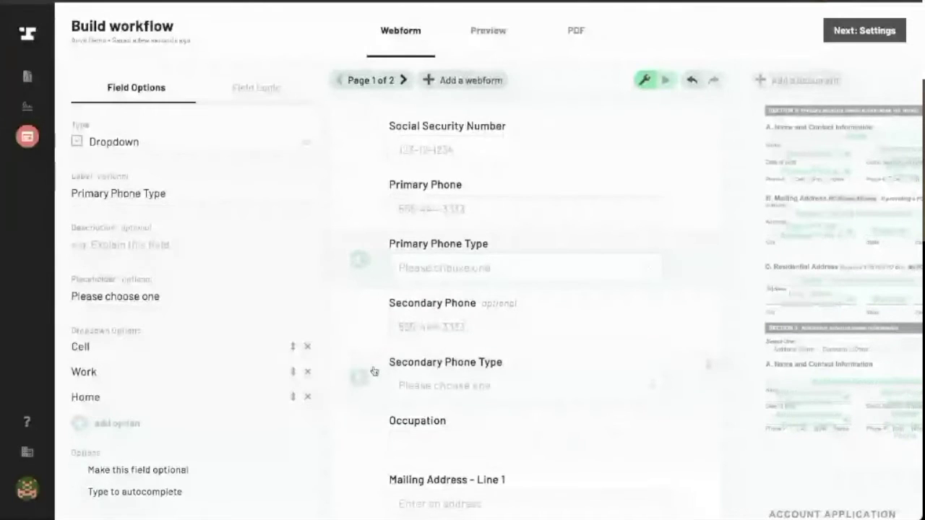
Make the Secondary Phone Type dropdown optional
click(430, 399)
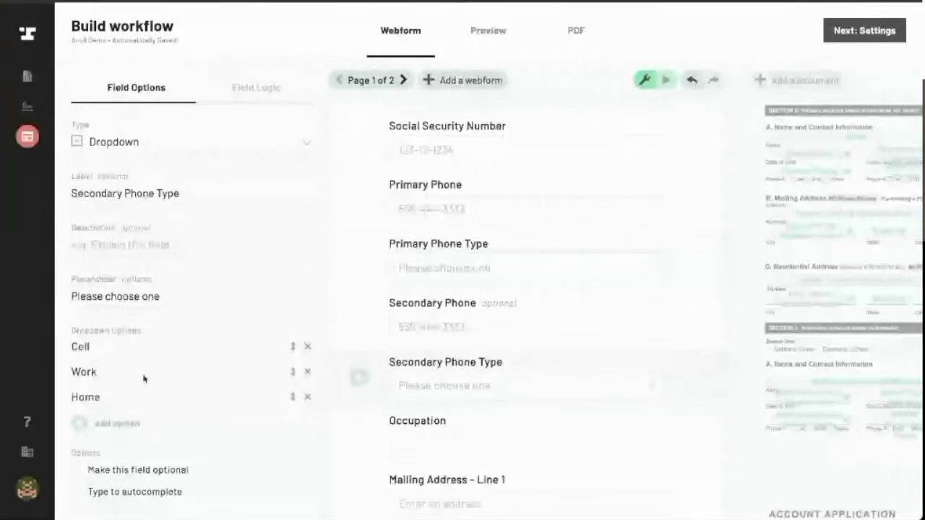
click(77, 470)
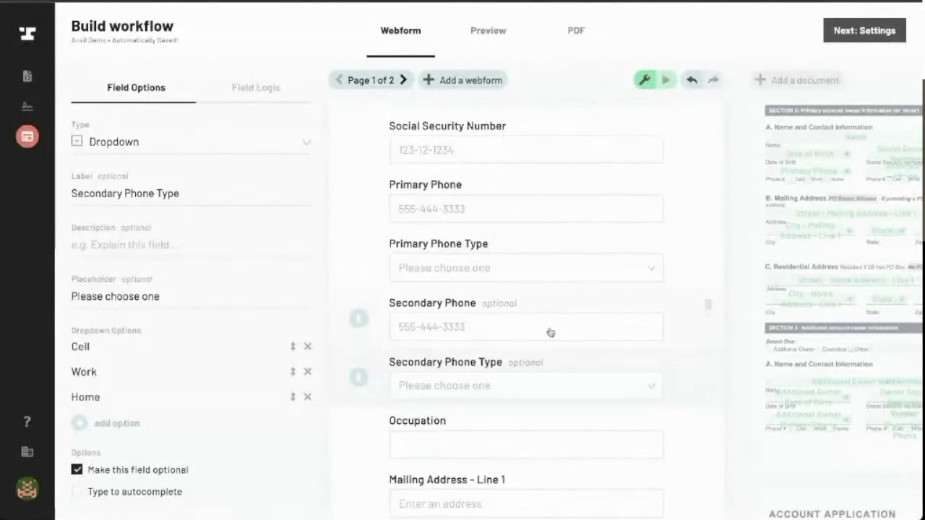
scroll(549, 330, down, 3)
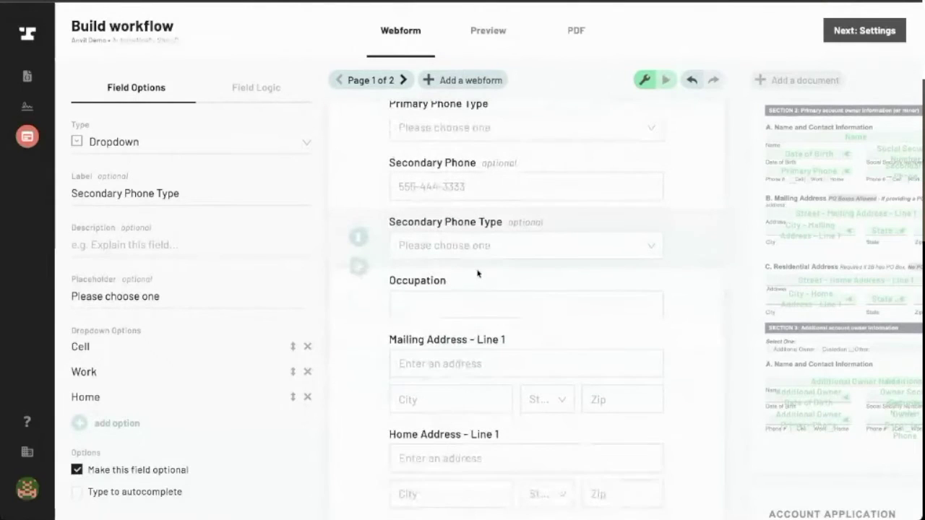
scroll(585, 306, down, 2)
scroll(584, 306, down, 1)
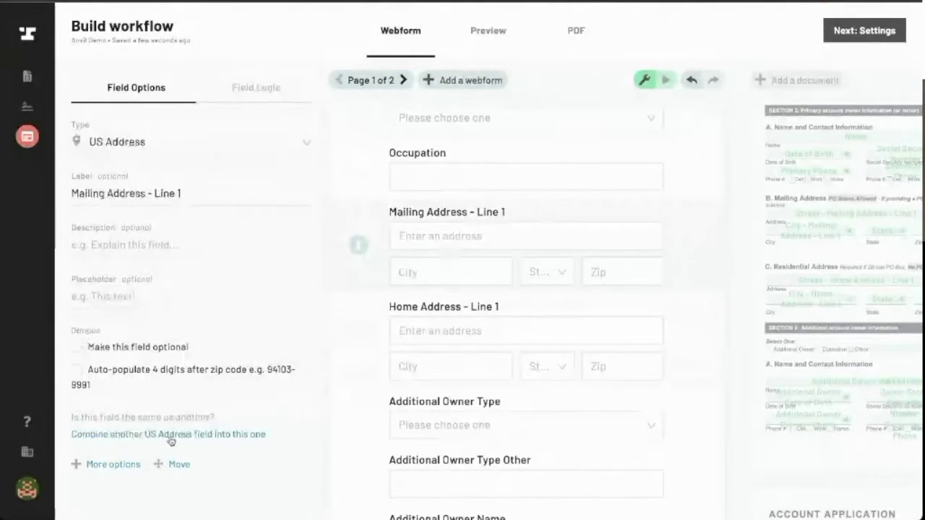
Merge Home Address into the mailing address field and relabel it 'Primary Mailing Address'
click(206, 434)
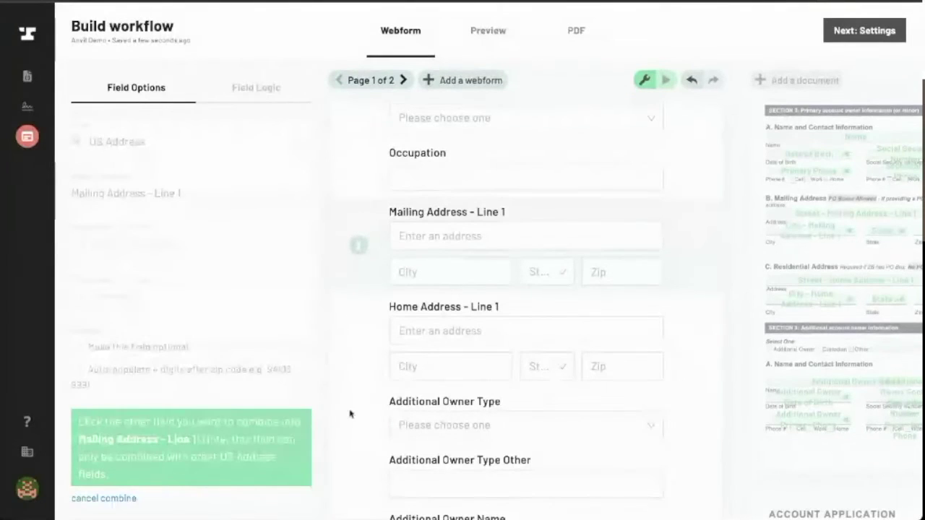
click(497, 375)
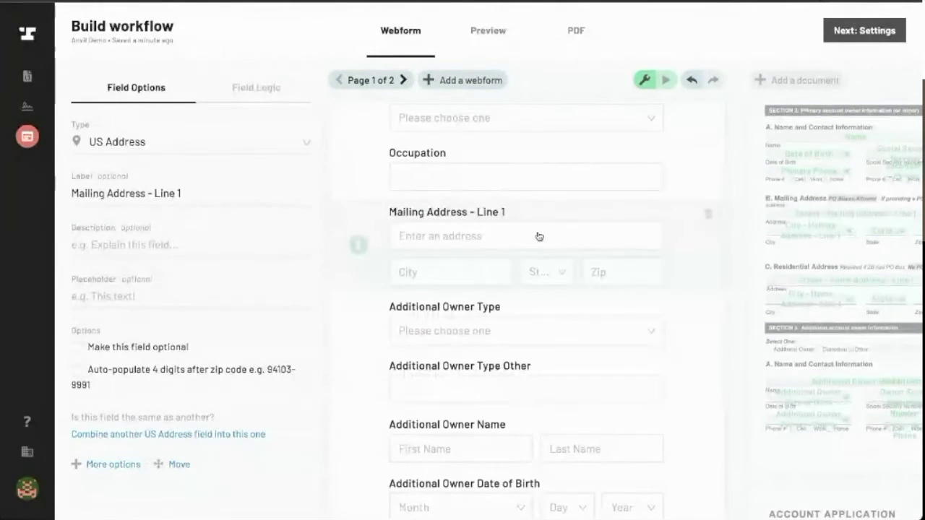
click(115, 197)
triple_click(160, 195)
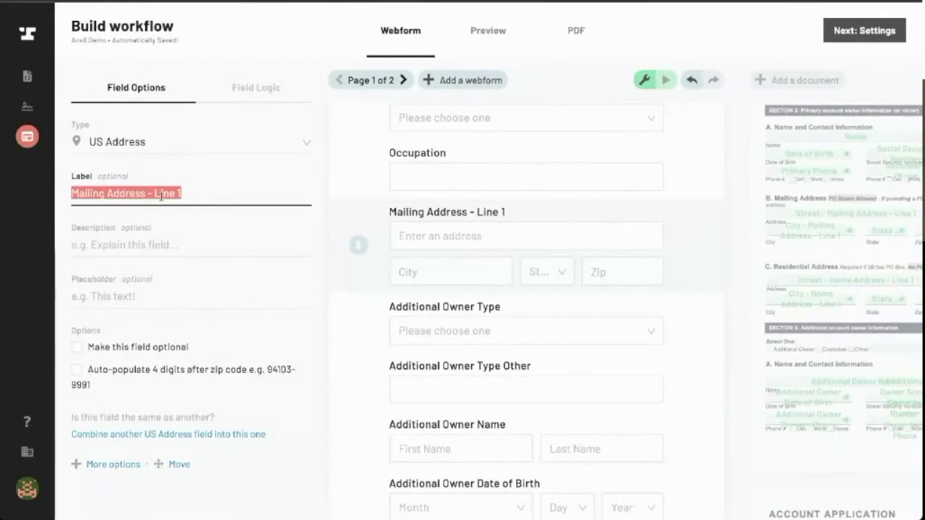
text(Primary )
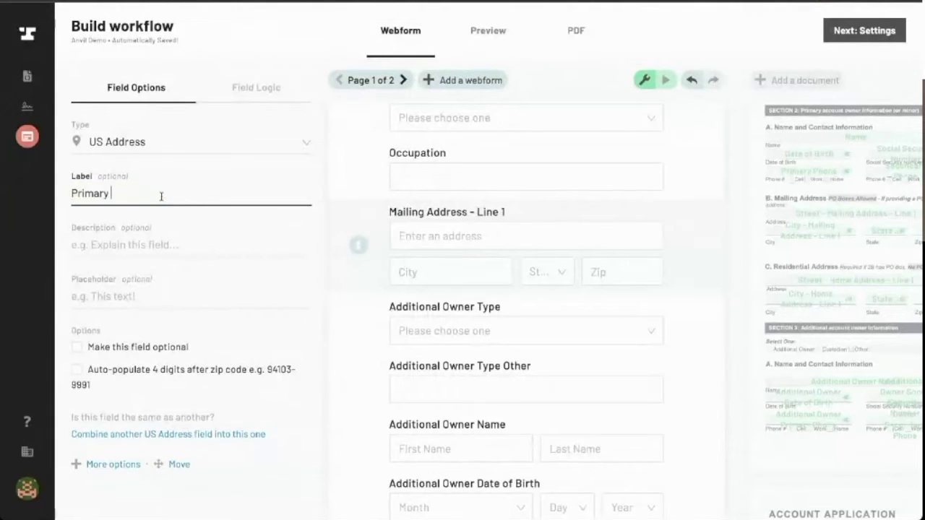
text(Mailing Add)
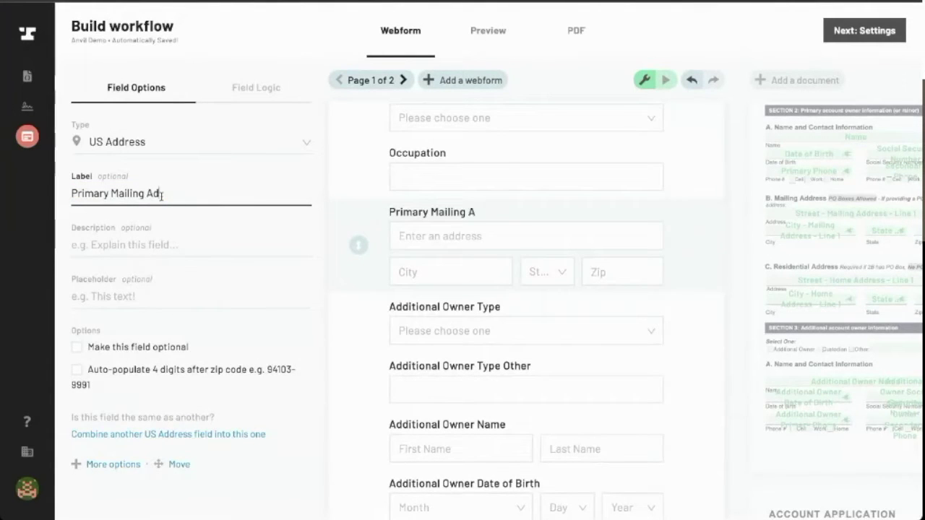
text(ress)
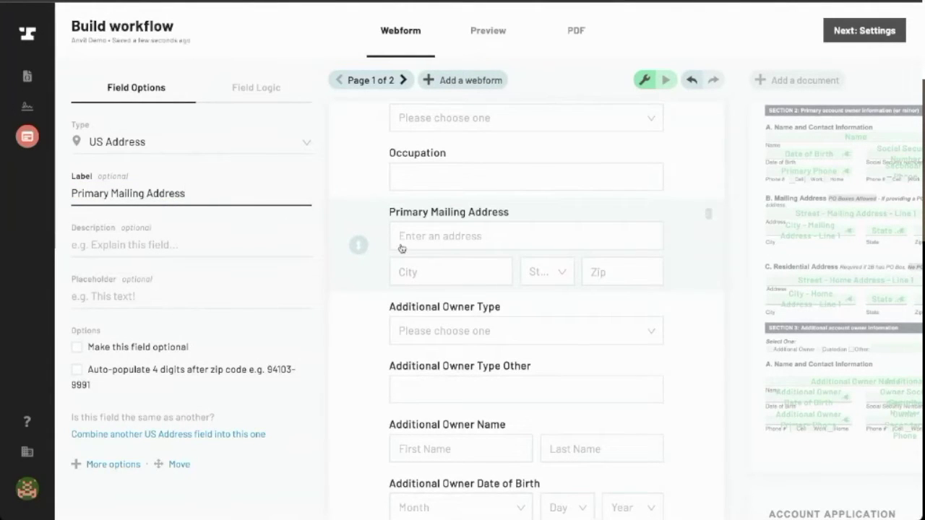
scroll(427, 296, down, 2)
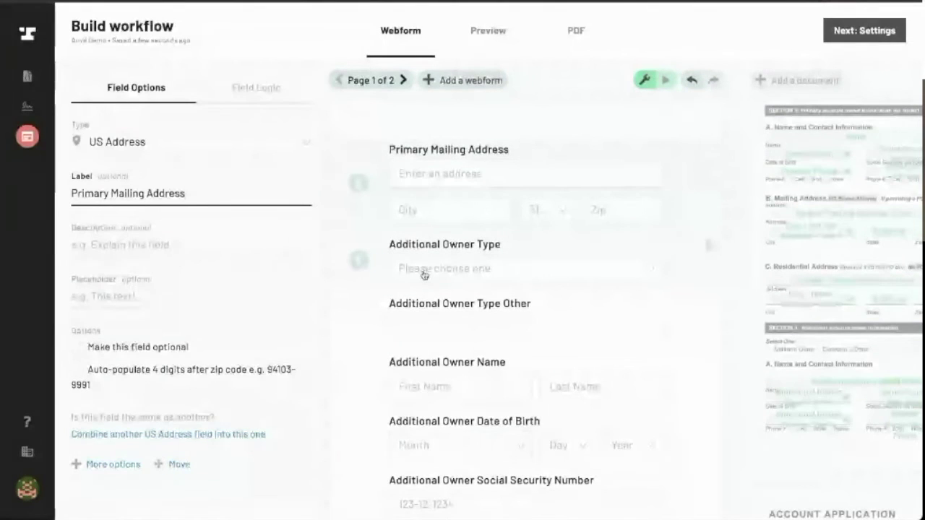
click(408, 272)
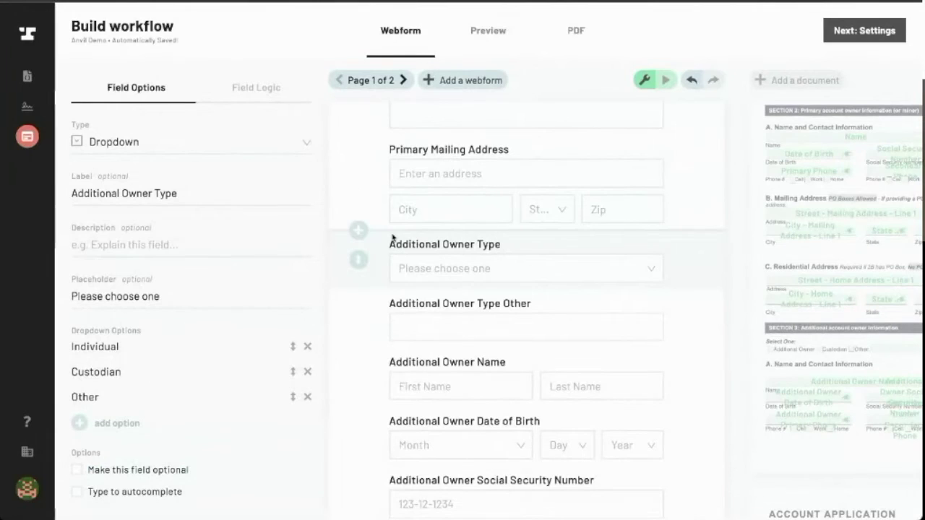
Insert a page break before Additional Owner Type and title the new page 'Additional Owner'
scroll(392, 238, down, 1)
mouse_move(364, 210)
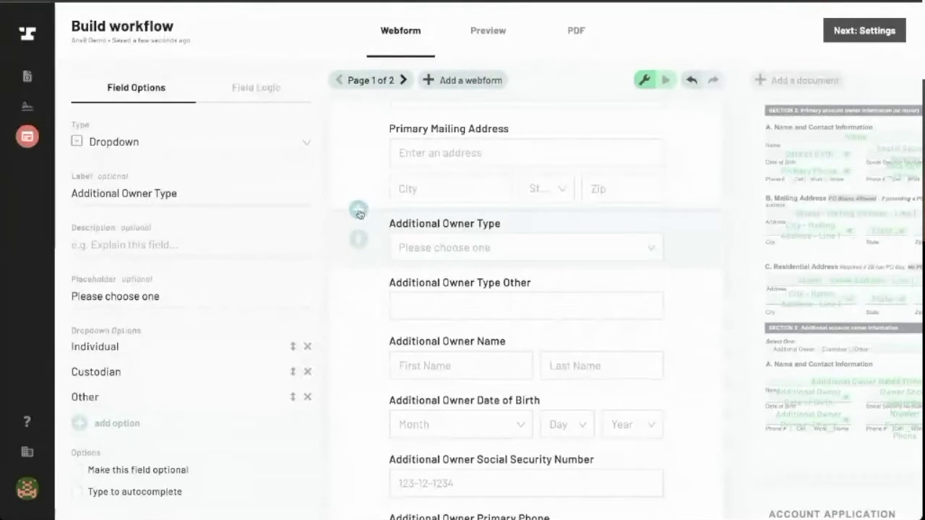
click(360, 209)
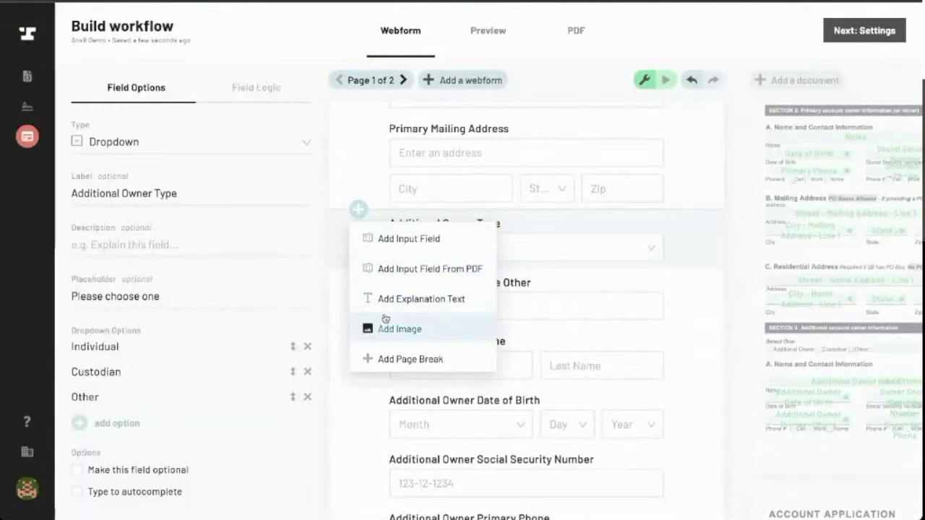
click(394, 359)
scroll(427, 306, up, 5)
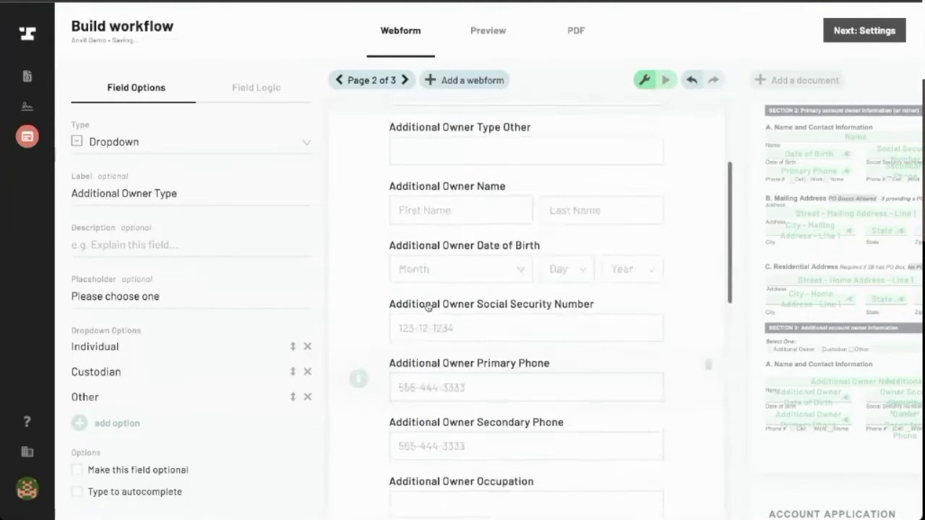
click(433, 181)
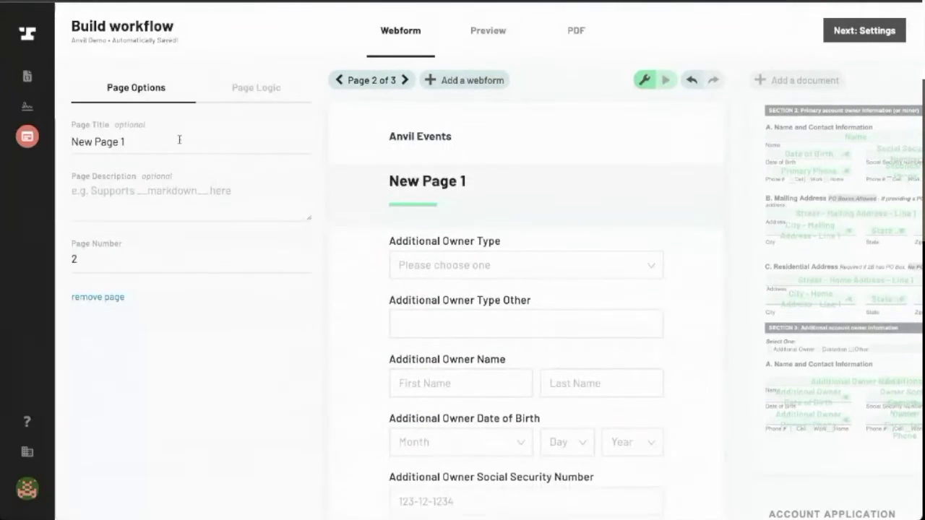
triple_click(136, 138)
text(Addition)
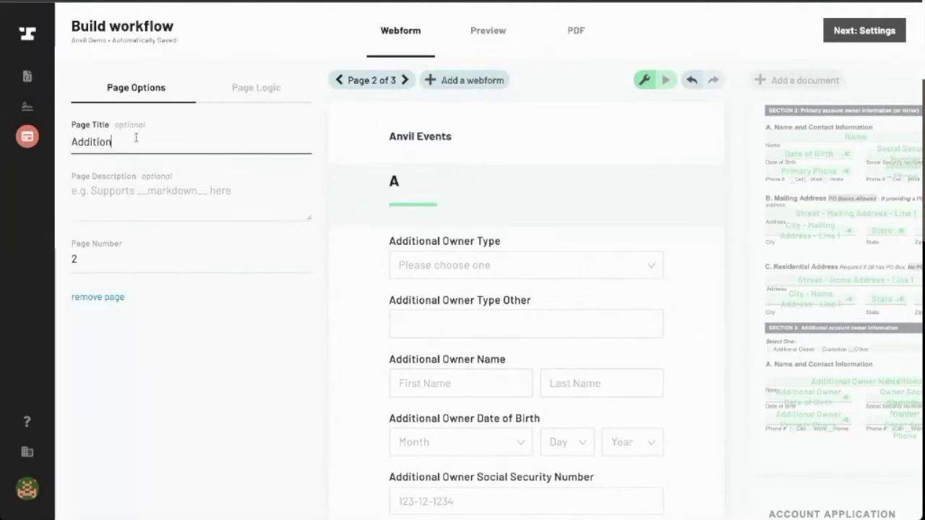
text(al Owner)
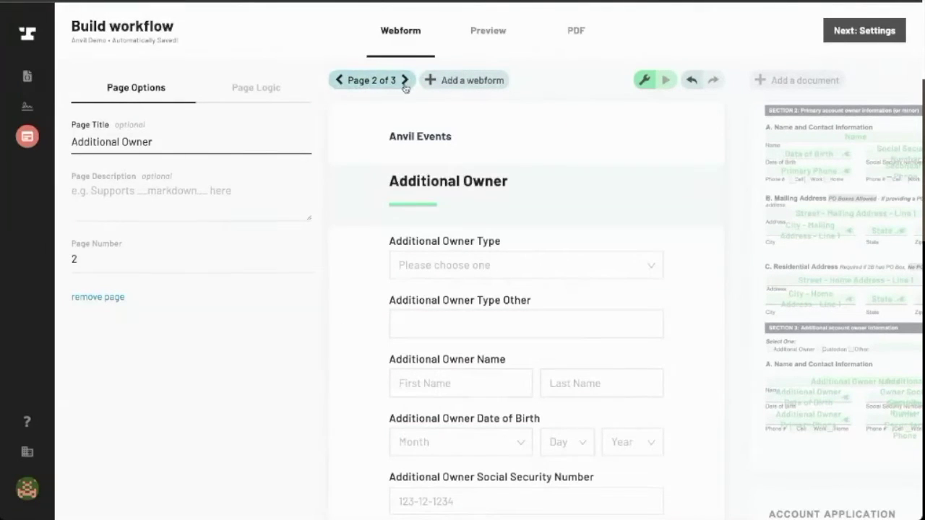
click(338, 81)
Add a checkbox field at the end of page 1 and clear its default label 'New 1'
scroll(453, 221, down, 10)
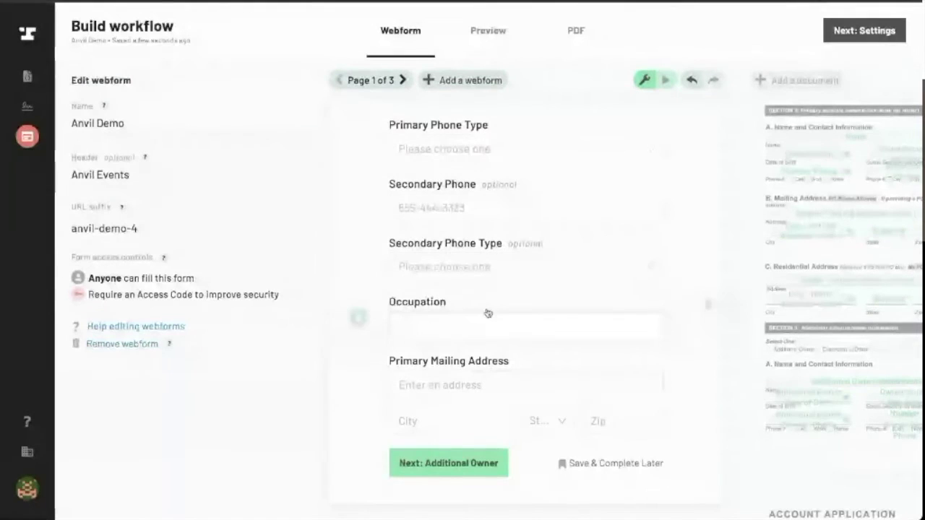
click(359, 443)
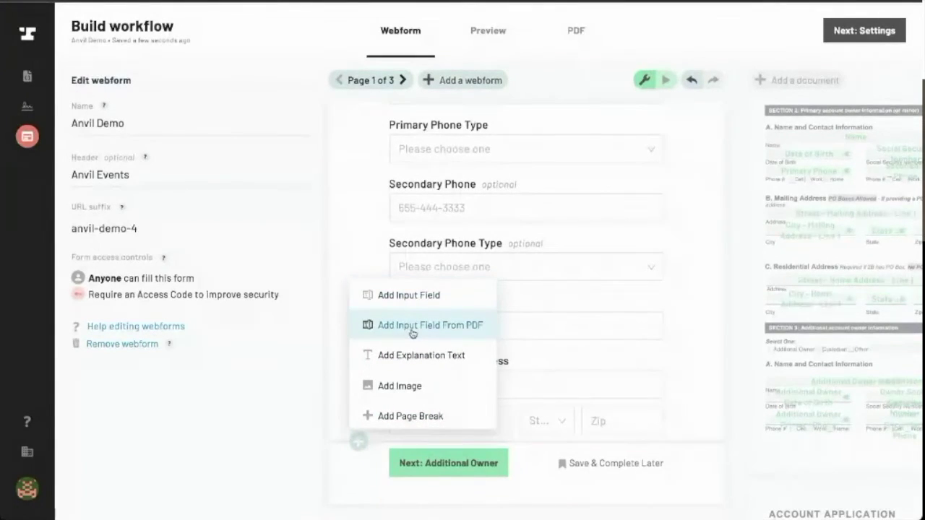
click(408, 296)
scroll(420, 417, down, 1)
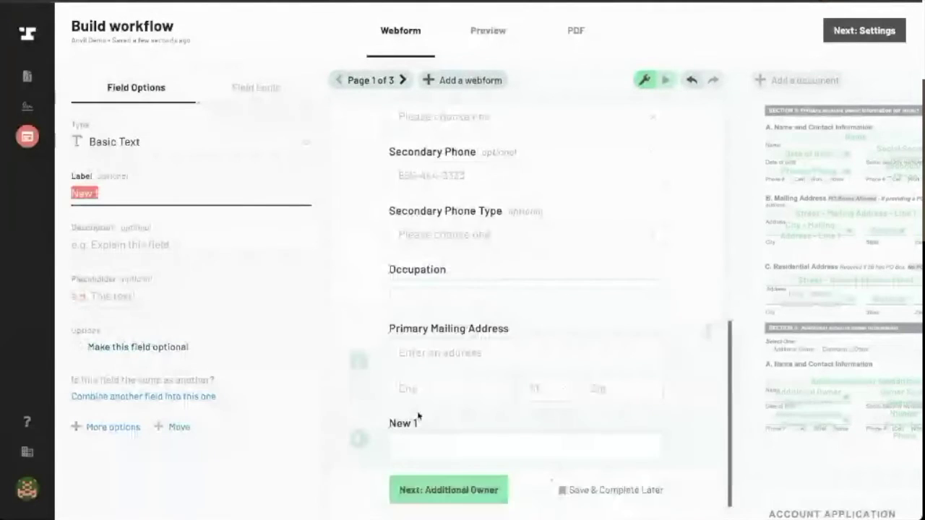
click(190, 140)
text(check)
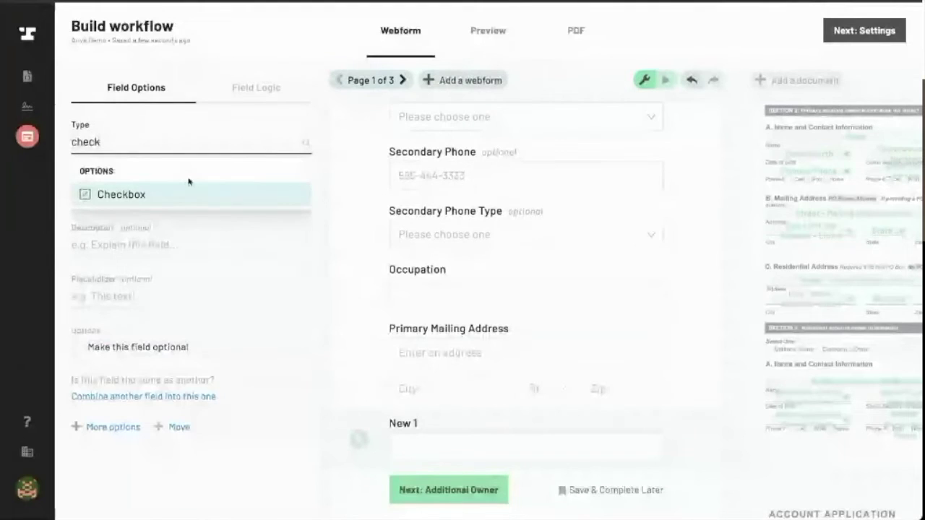
click(182, 189)
click(157, 193)
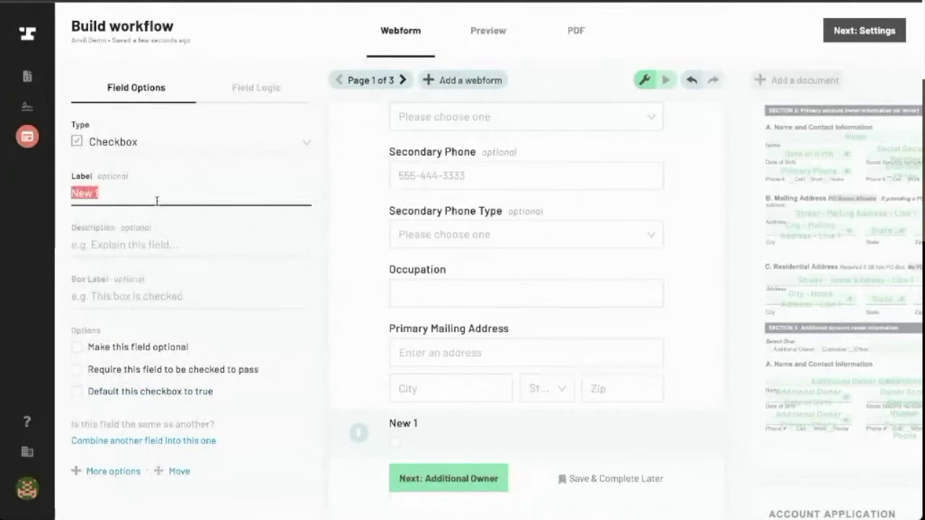
key(BackSpace)
Set the checkbox's box label to 'Check this box if there is an additional owner'
click(128, 296)
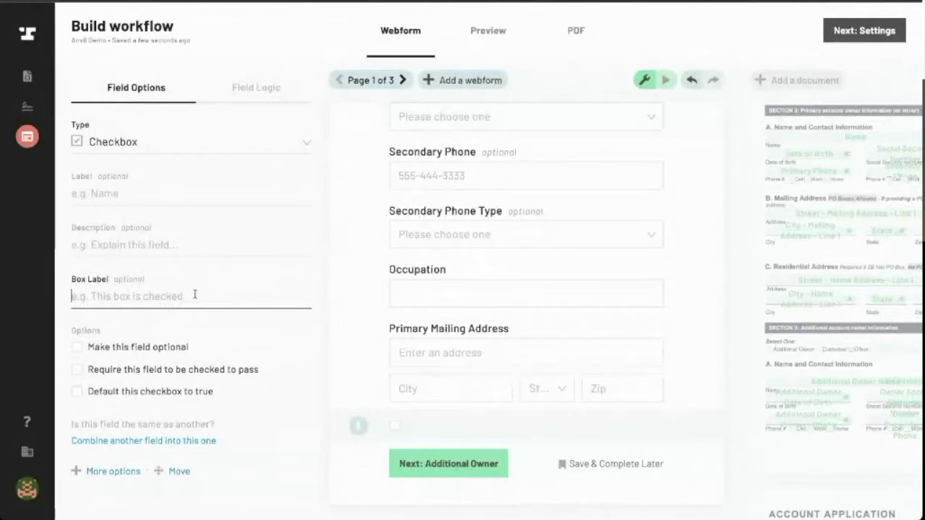
text(There is an addit)
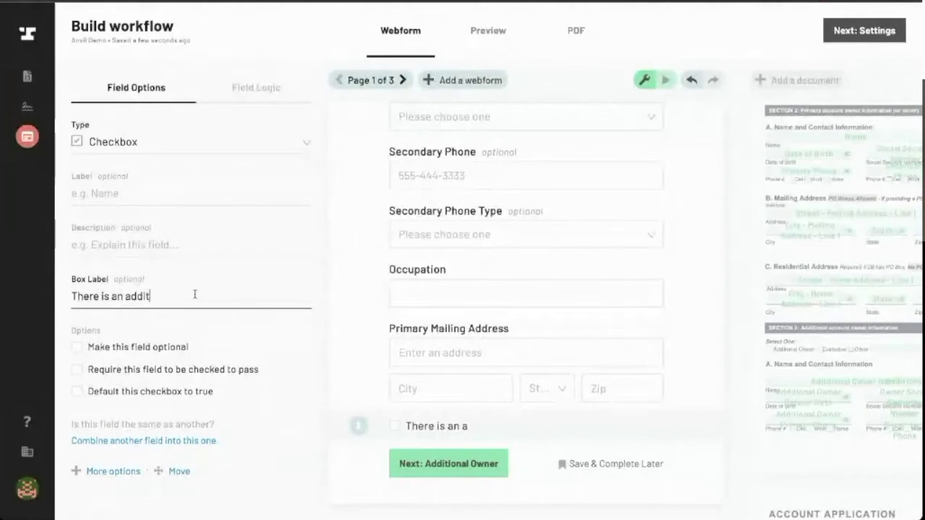
text(ional owner)
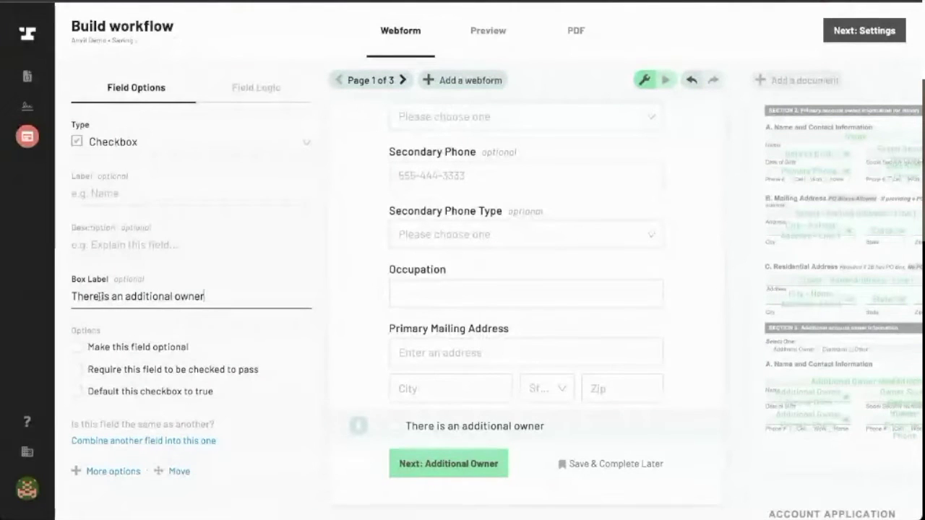
click(76, 296)
key(BackSpace)
text(Check this box)
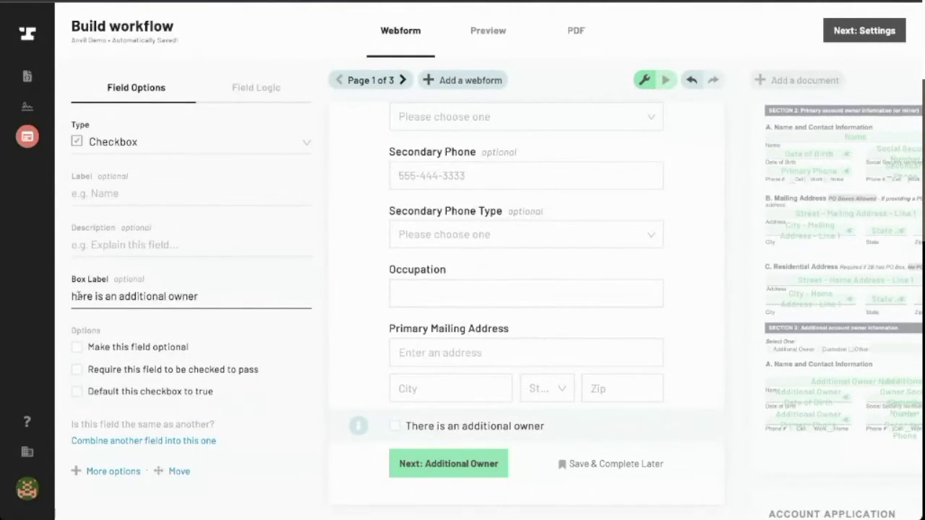
text( if t)
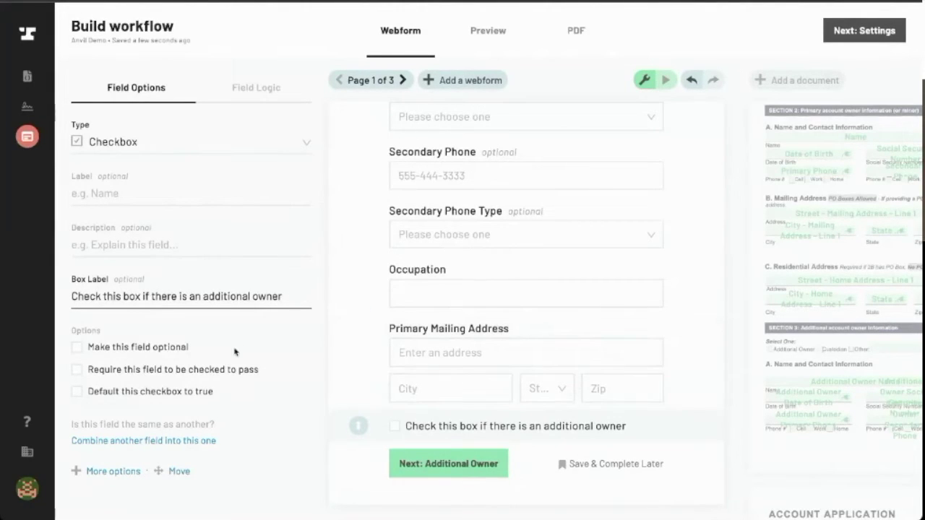
click(258, 89)
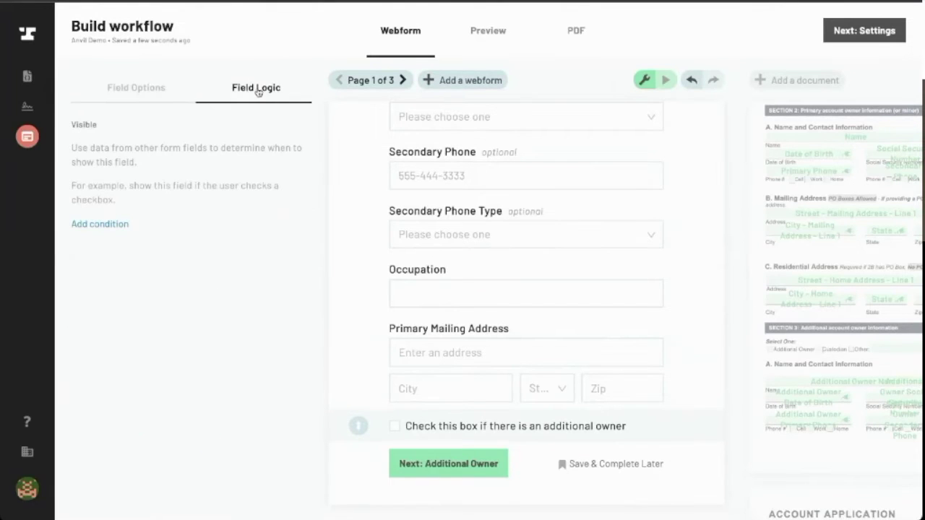
On page 2, add a new visibility condition to the Additional Owner page's logic
click(158, 98)
click(406, 80)
scroll(479, 198, up, 5)
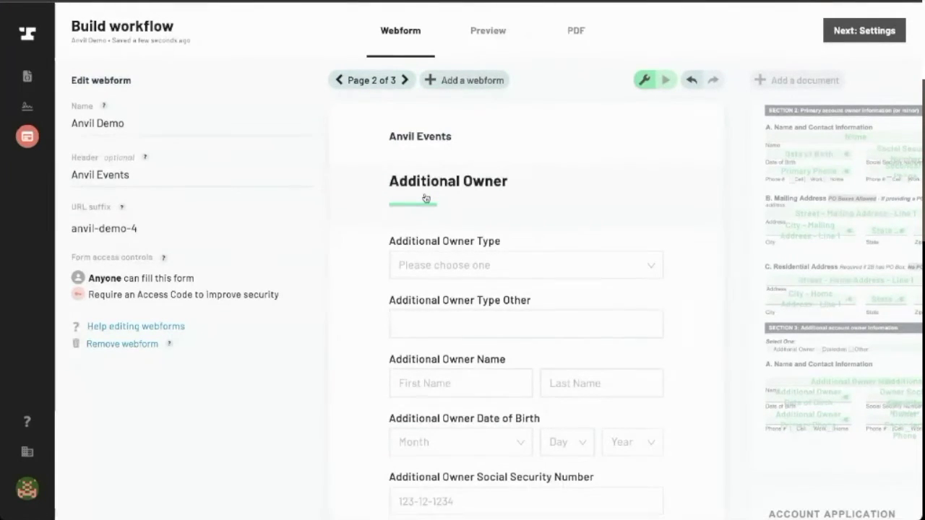
click(426, 198)
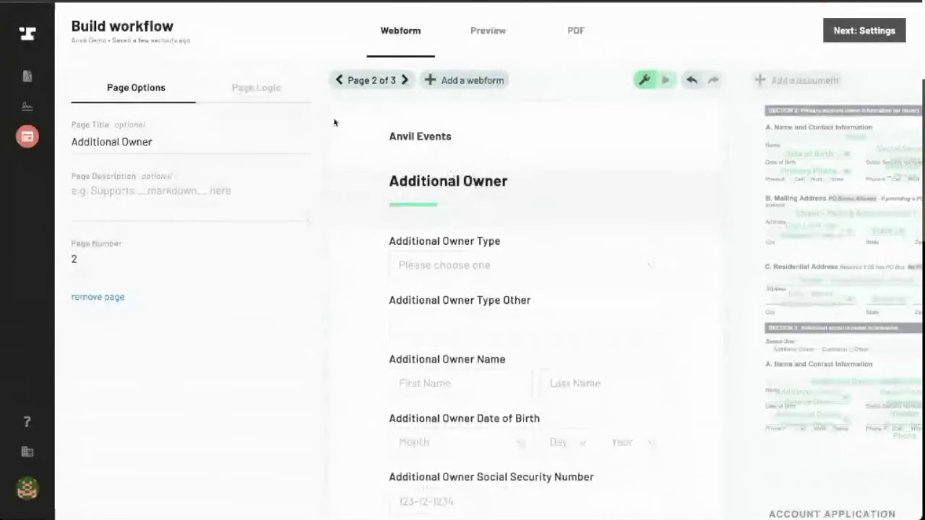
click(256, 97)
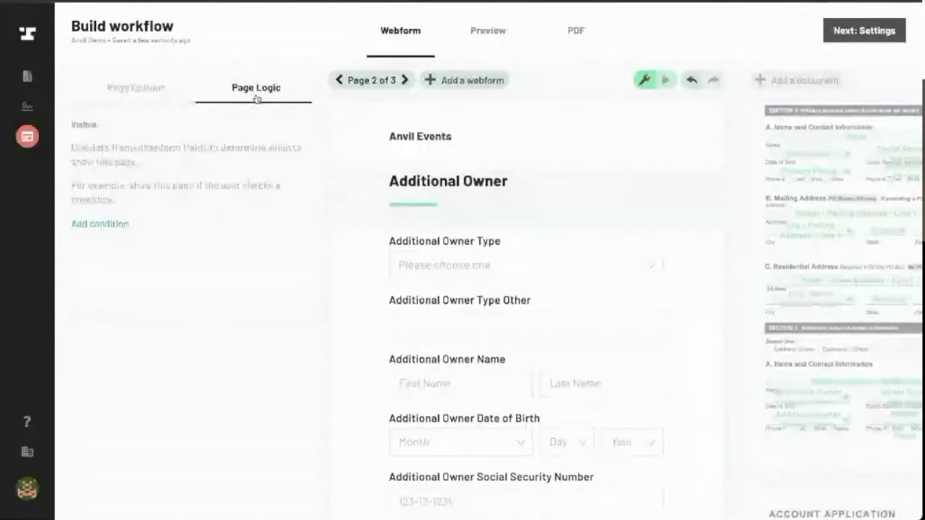
click(99, 225)
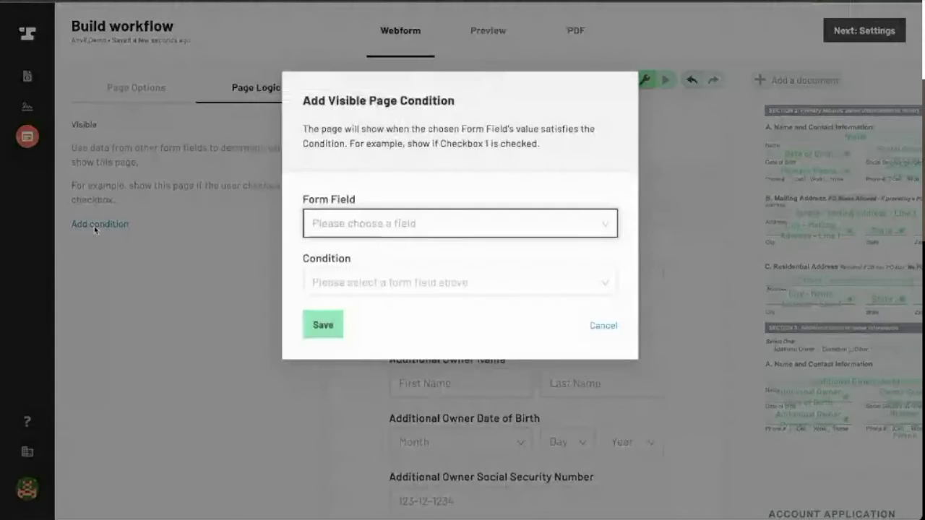
Base the condition on the additional-owner checkbox being Checked and save it
click(540, 222)
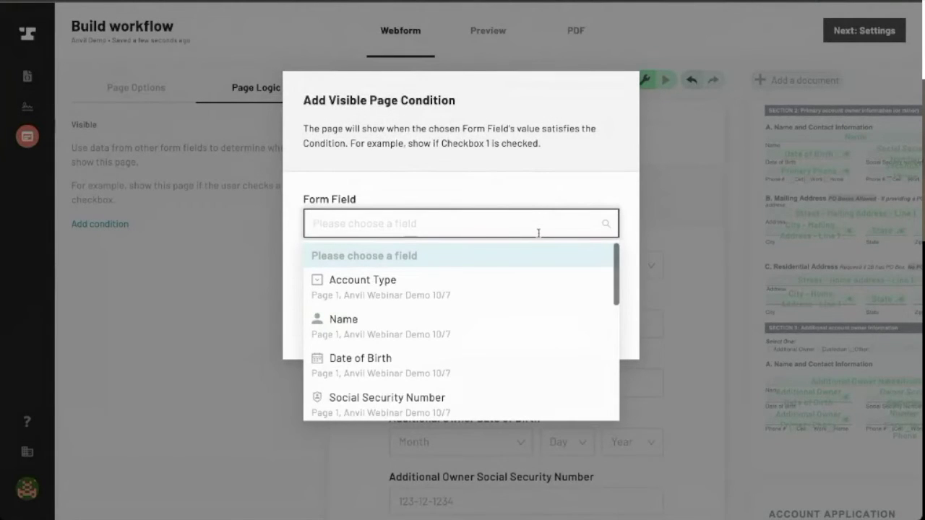
text(chec)
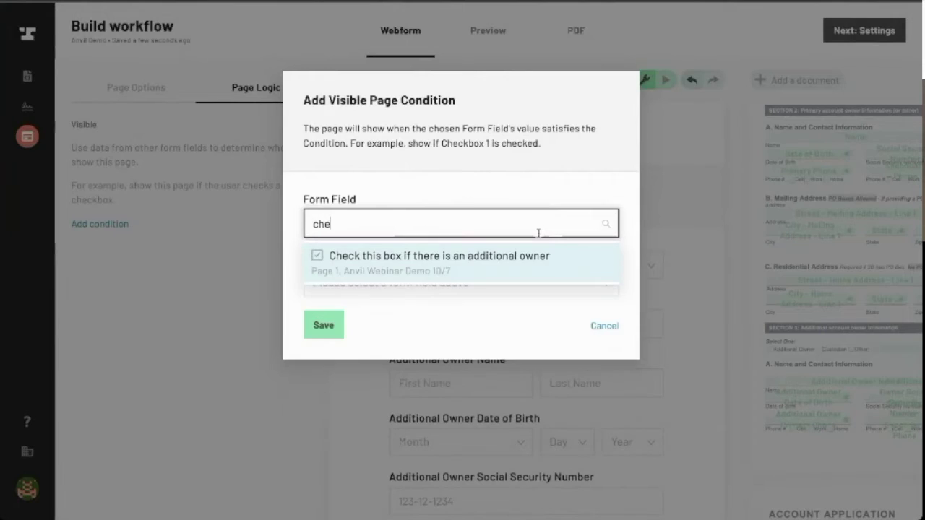
click(475, 273)
click(487, 293)
click(470, 339)
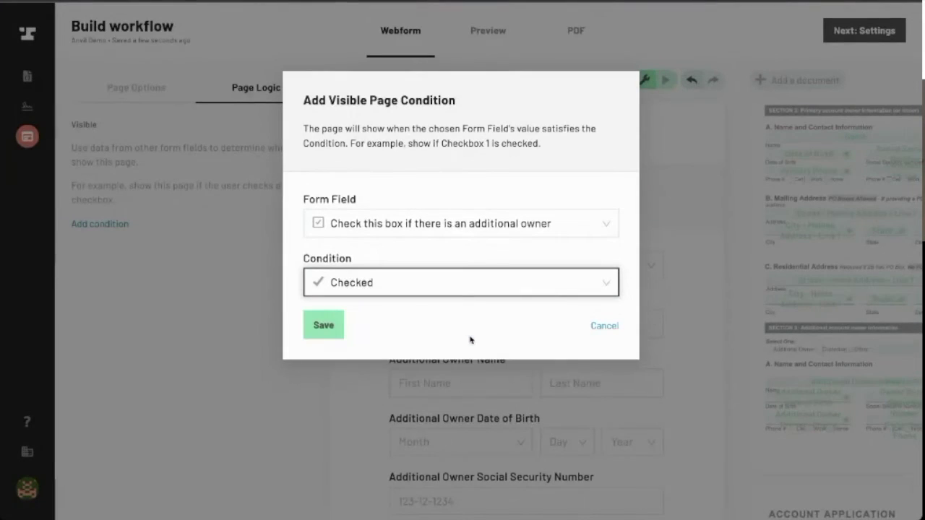
click(323, 334)
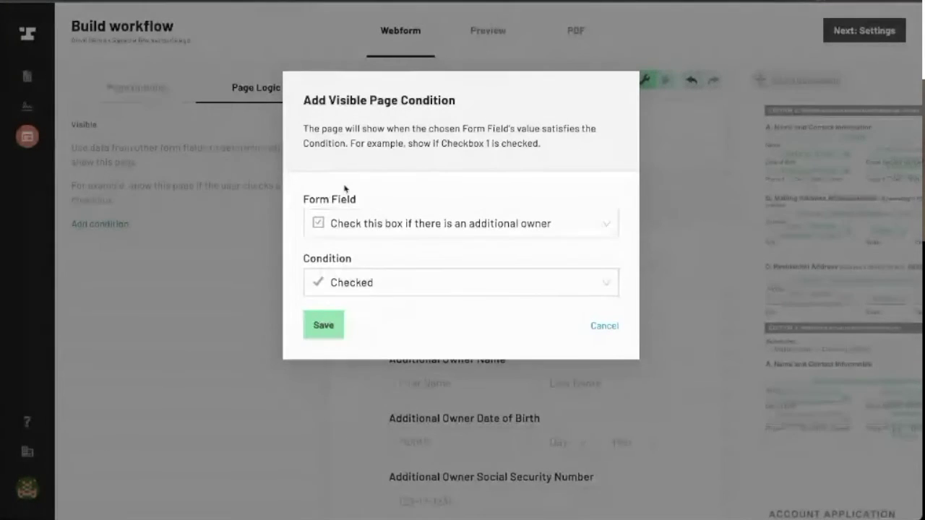
click(323, 327)
Make Additional Owner Secondary Phone optional
scroll(401, 325, down, 5)
scroll(402, 323, up, 1)
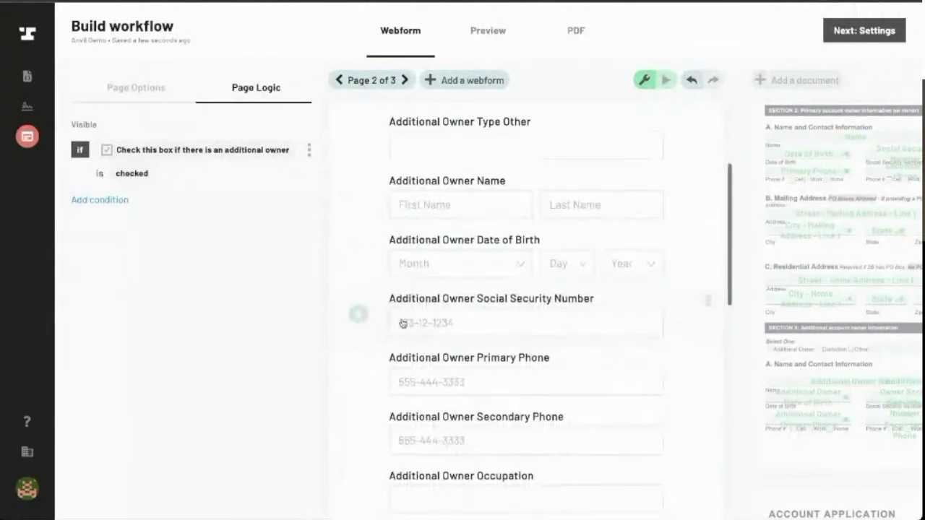
scroll(401, 268, up, 3)
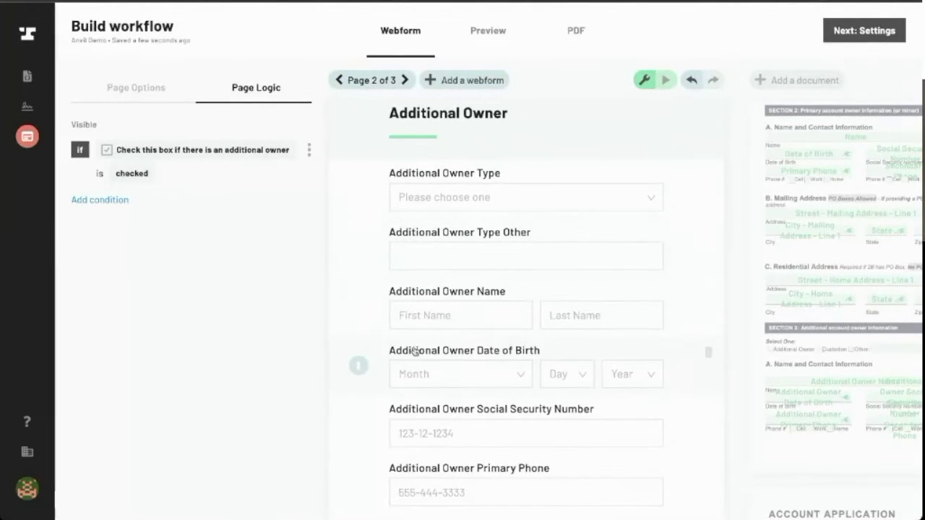
scroll(417, 330, down, 2)
scroll(417, 334, down, 3)
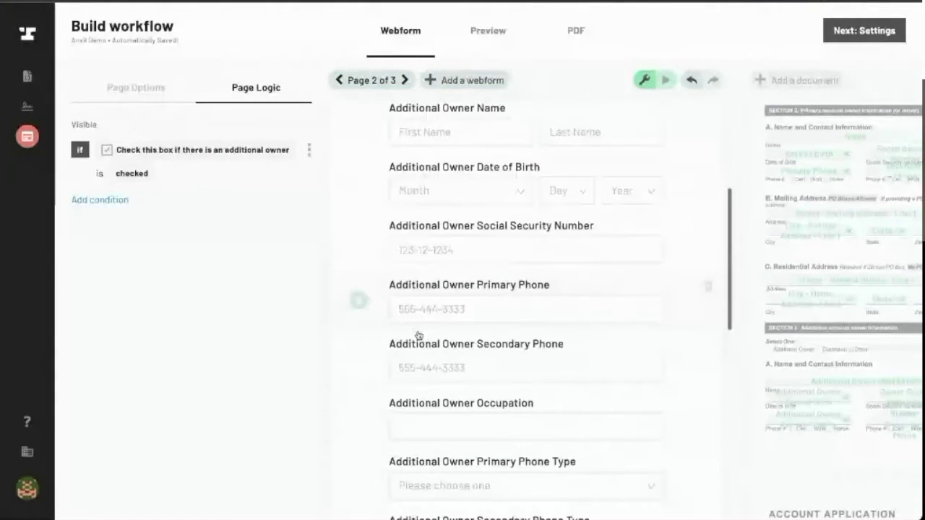
click(415, 363)
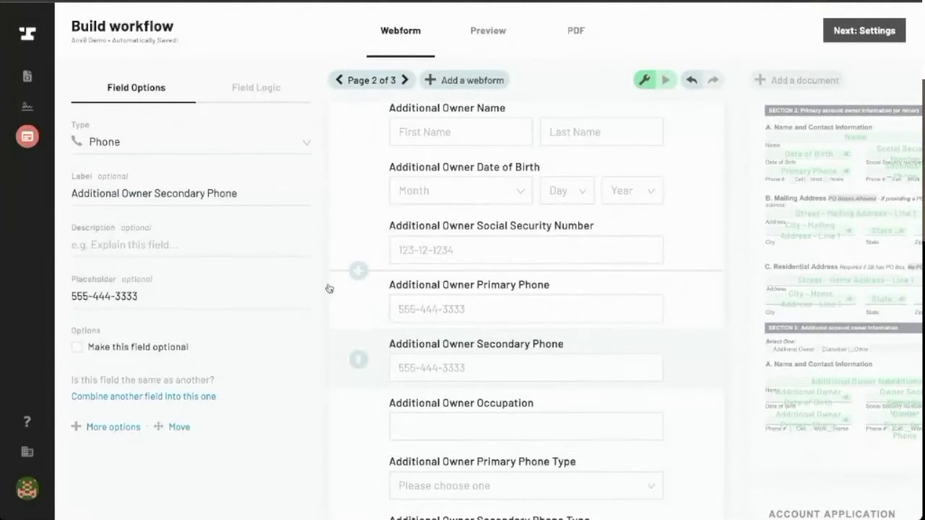
click(87, 351)
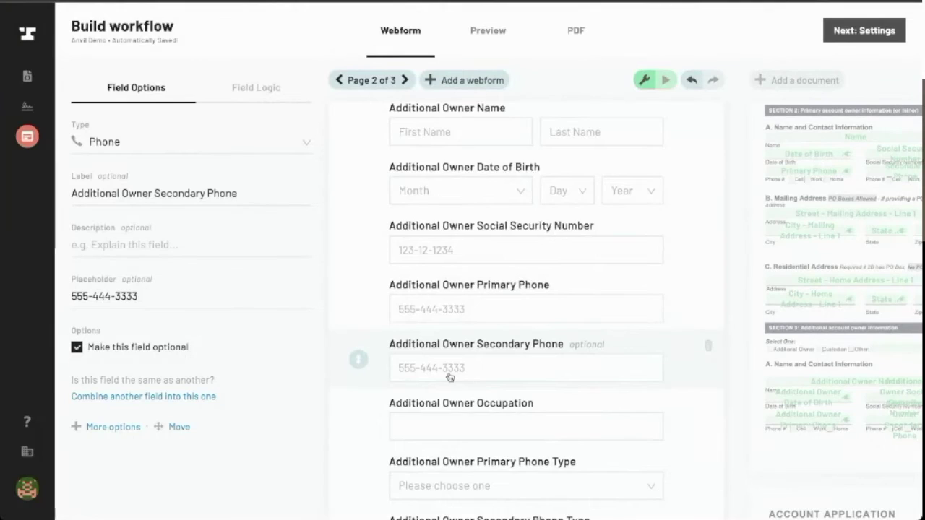
Move Primary Phone Type and Secondary Phone Type beneath their phone fields
scroll(448, 376, down, 2)
drag(358, 385, 355, 269)
scroll(415, 377, down, 2)
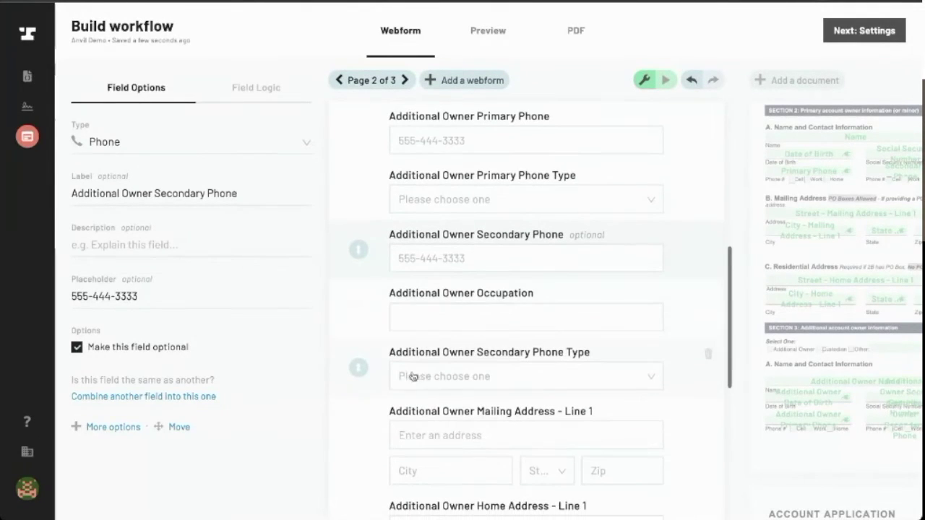
drag(355, 368, 363, 307)
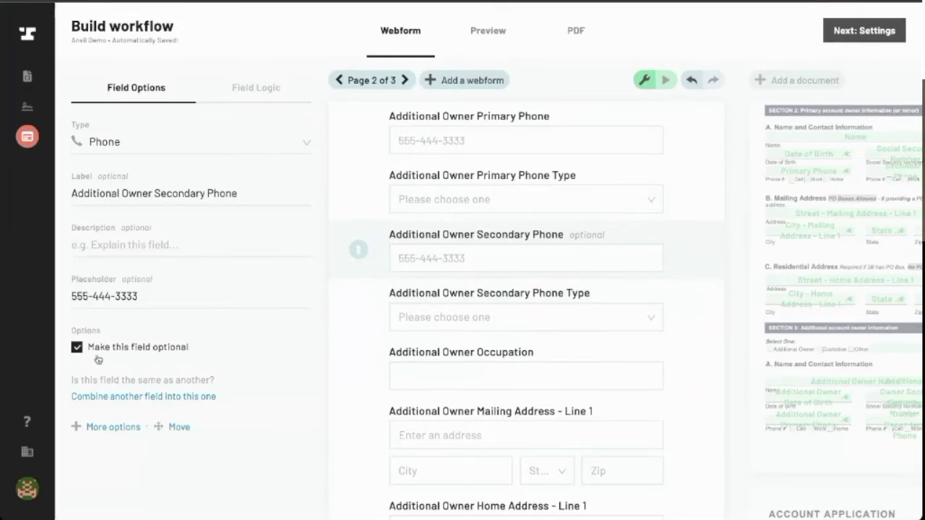
Make Additional Owner Secondary Phone Type optional
click(547, 302)
click(77, 470)
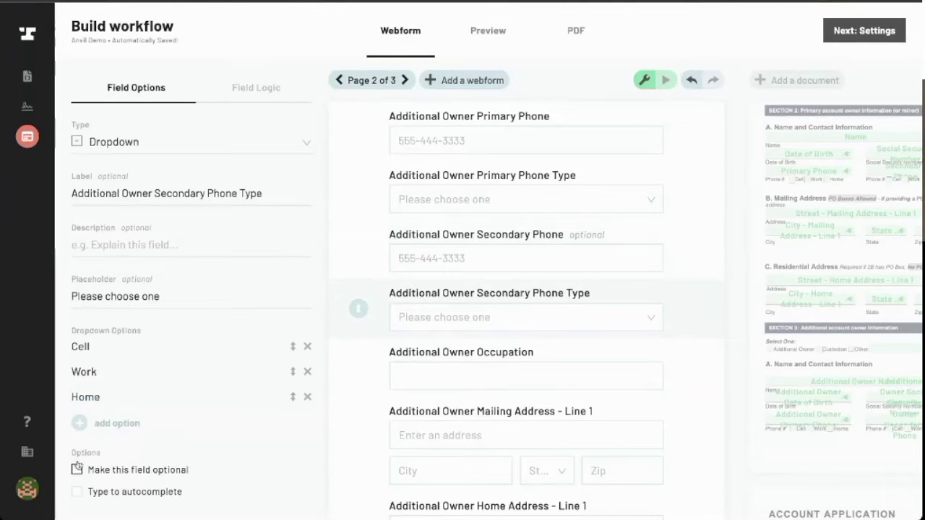
scroll(545, 345, down, 2)
scroll(520, 310, down, 1)
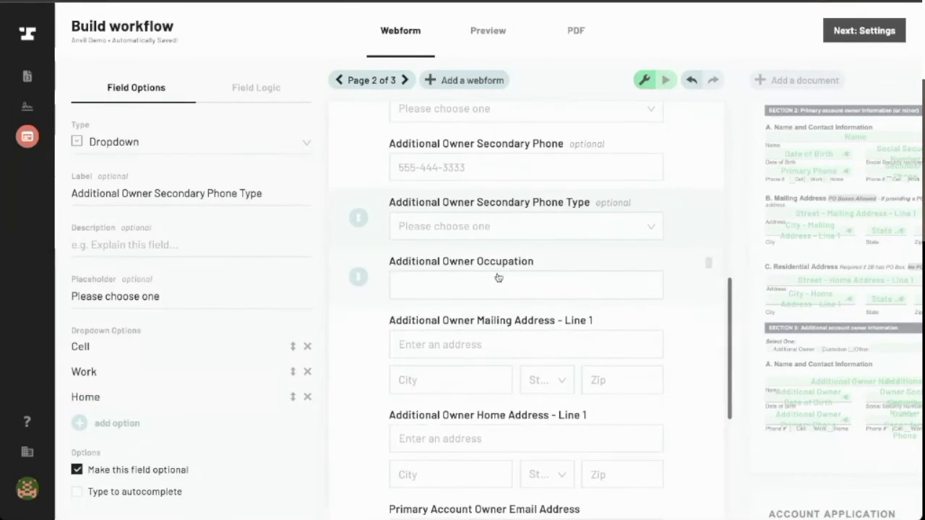
click(498, 278)
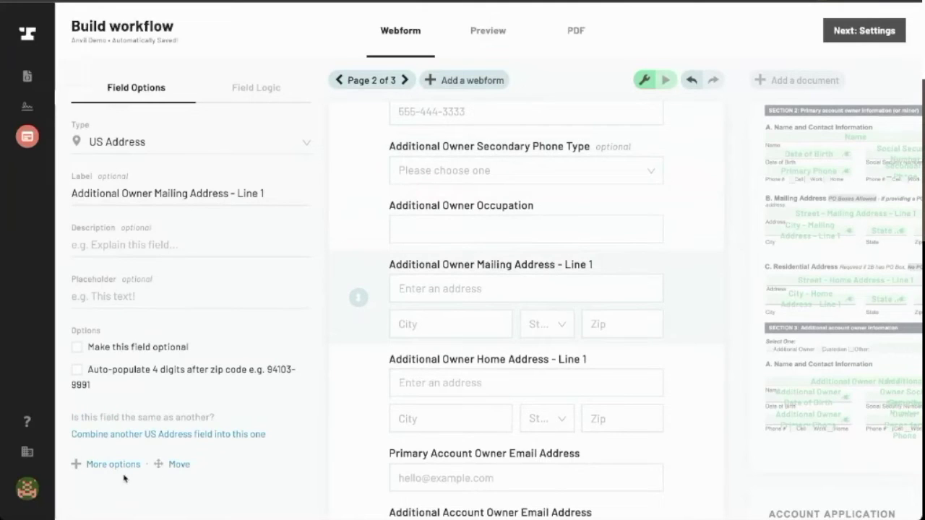
Merge the Additional Owner Home Address into Mailing Address and relabel it 'Additional Owner Address'
click(129, 434)
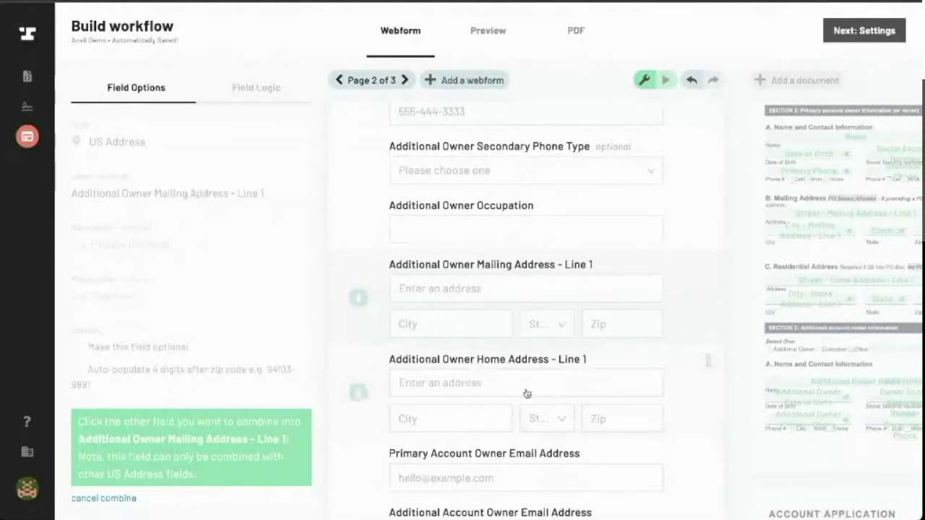
click(525, 394)
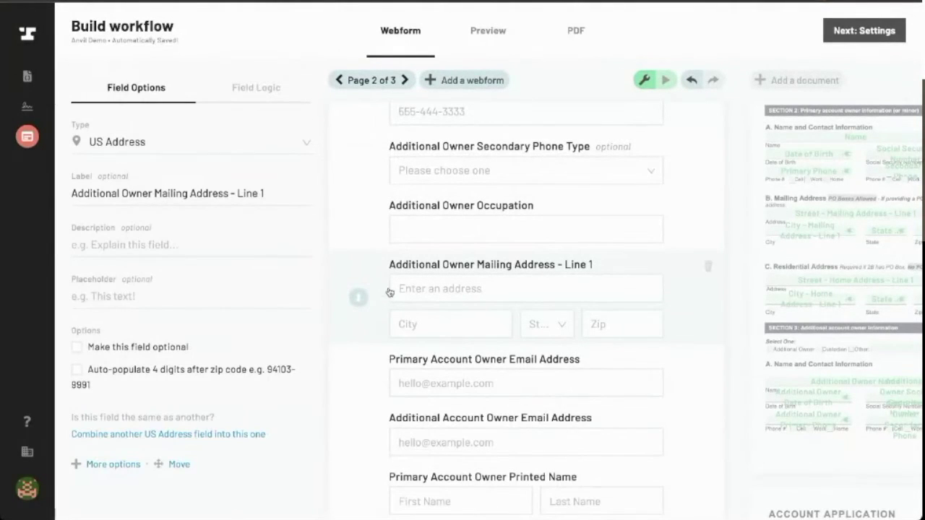
click(155, 193)
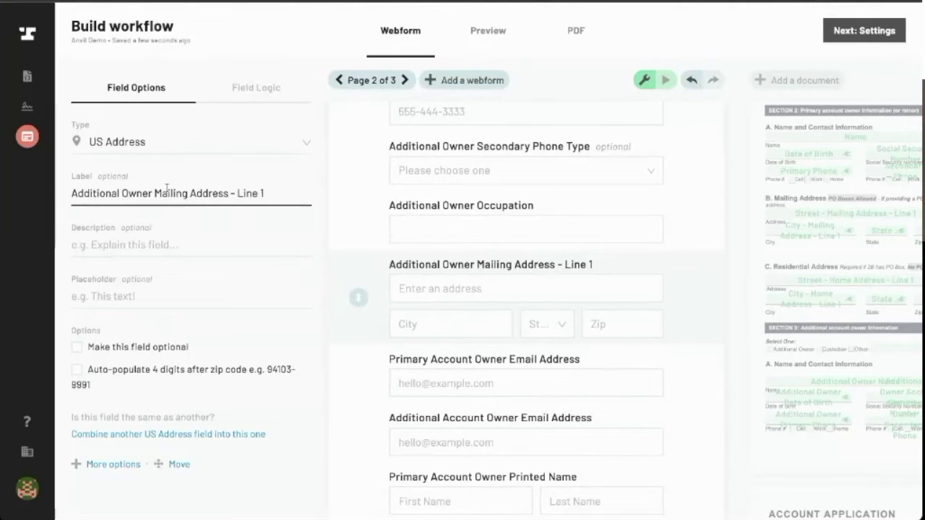
double_click(158, 193)
key(BackSpace)
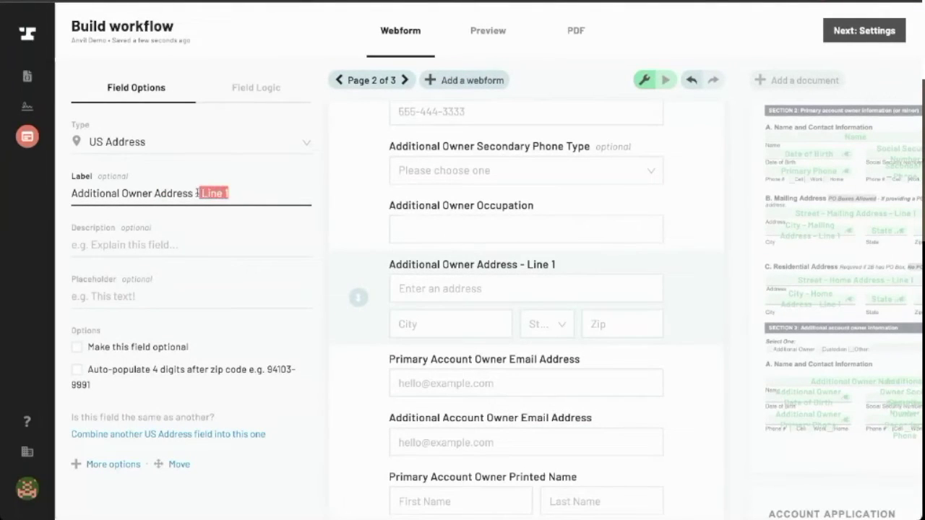
key(BackSpace)
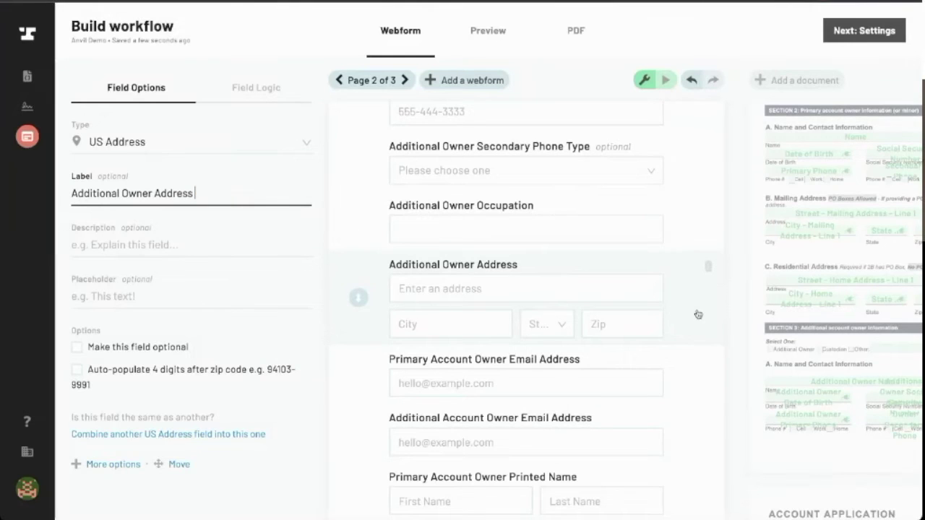
click(558, 204)
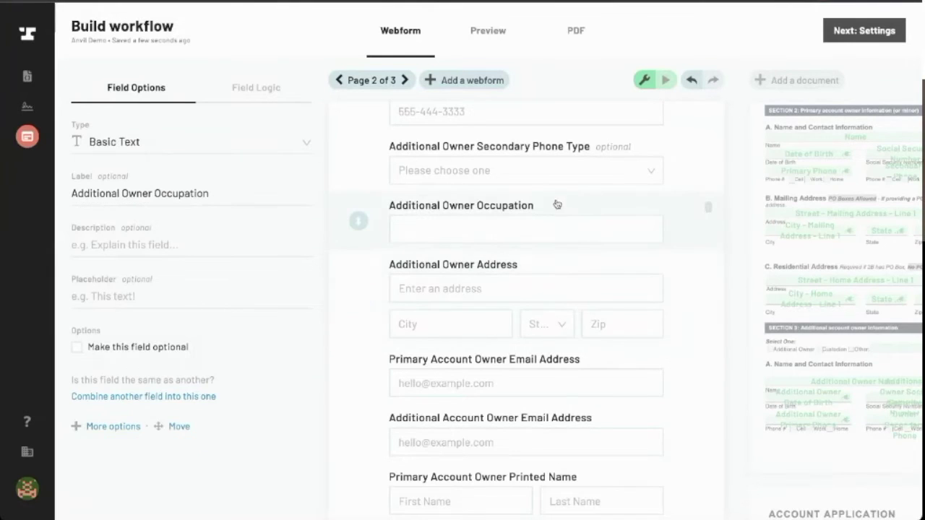
click(454, 313)
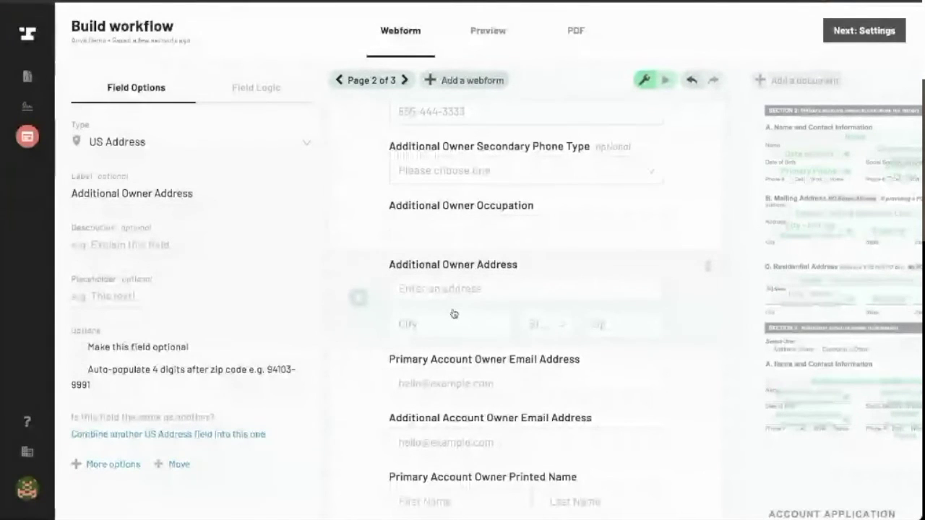
Default Additional Owner Address to the Primary Mailing Address field, then select Primary Account Owner Email Address
click(125, 466)
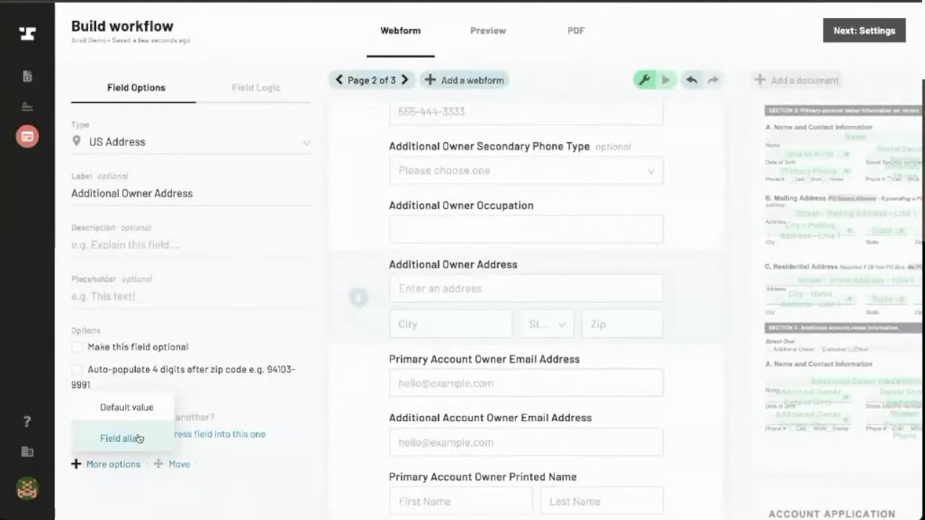
click(128, 408)
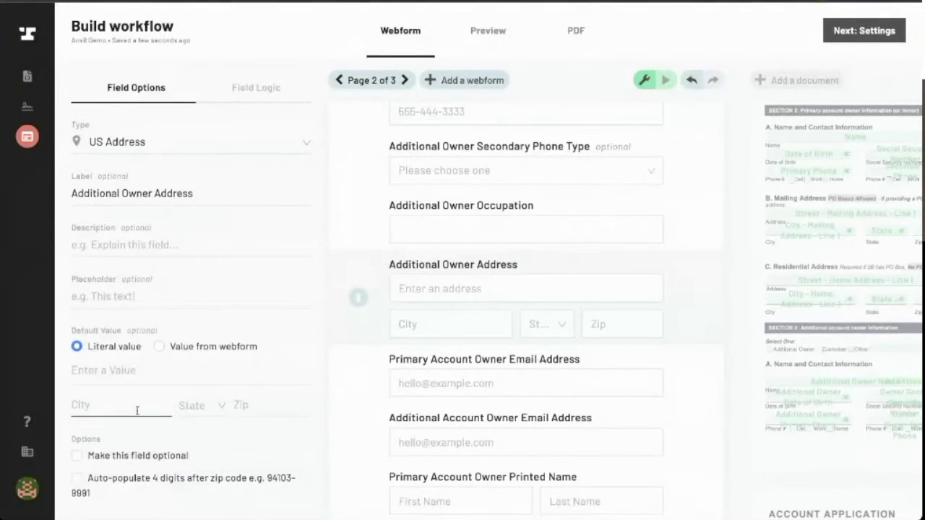
click(159, 347)
click(171, 369)
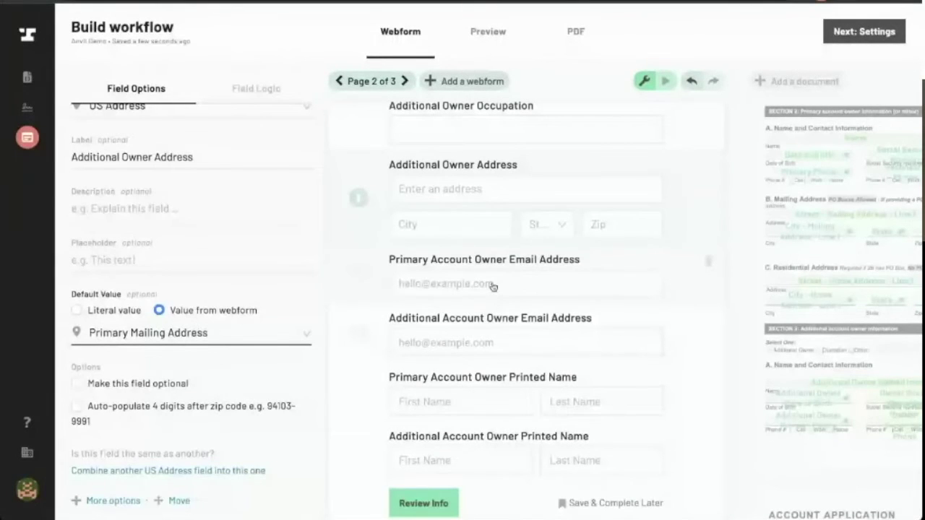
click(422, 276)
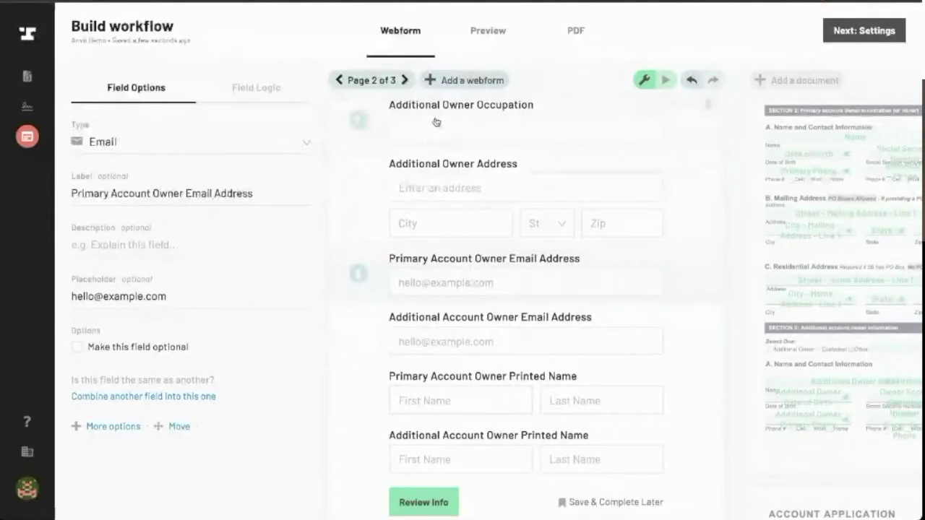
Move the Primary Account Owner Email Address and Printed Name fields to page 1, 'Anvil Webinar Demo 10/7'
click(168, 432)
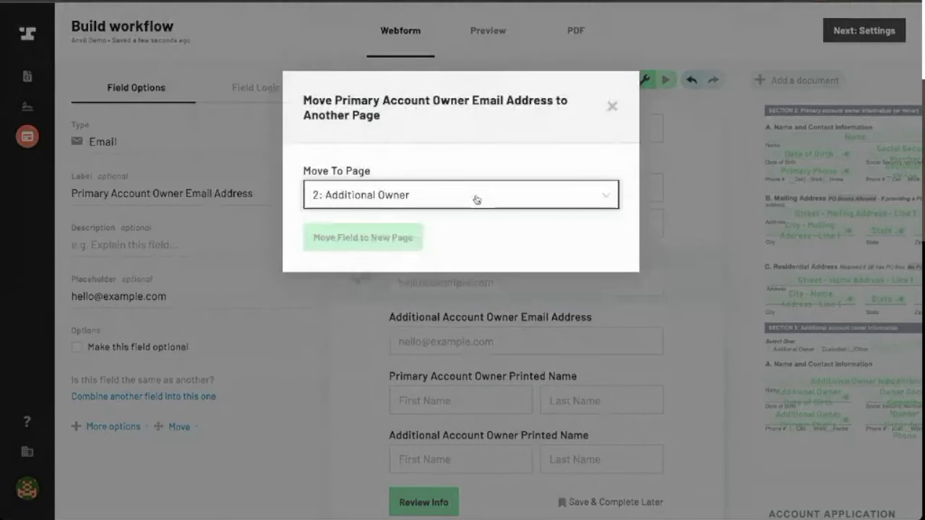
click(473, 199)
click(465, 253)
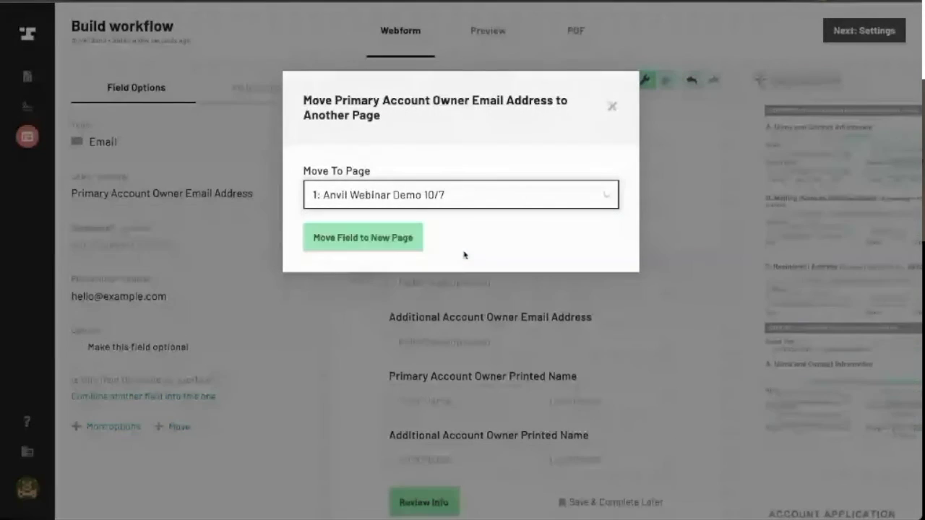
click(391, 243)
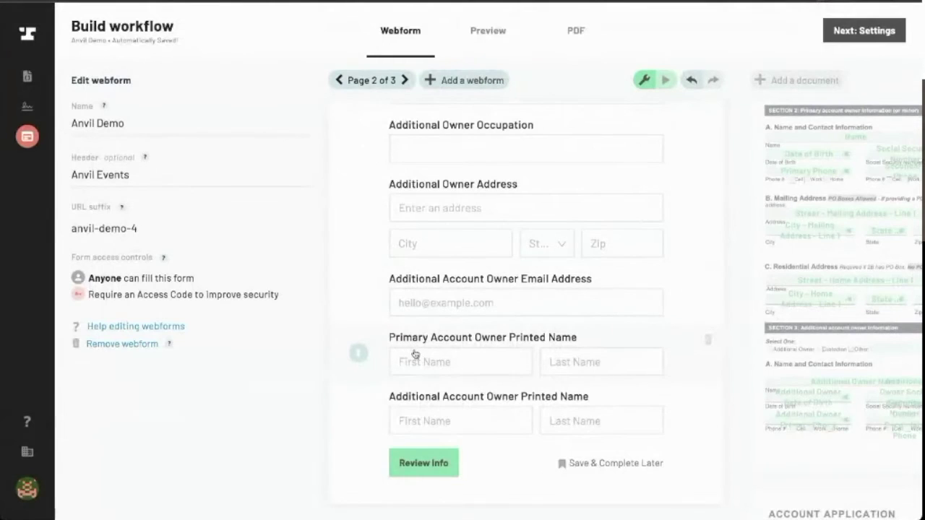
click(476, 365)
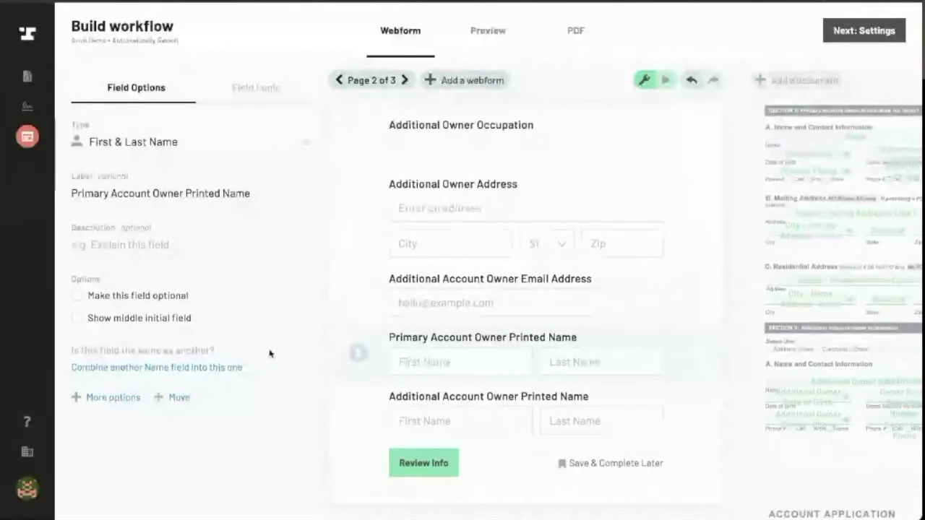
click(174, 397)
click(365, 192)
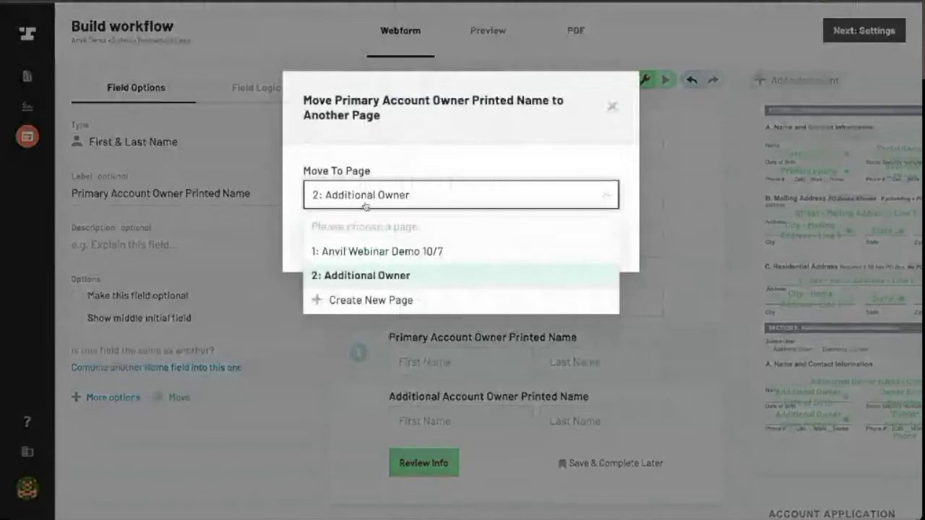
click(368, 250)
click(359, 242)
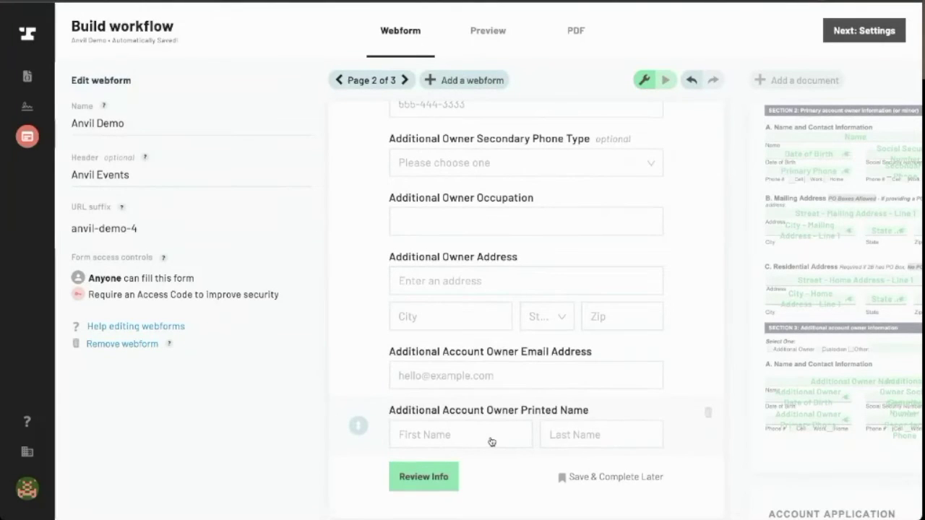
Combine Additional Account Owner Printed Name into the Additional Owner Name field
scroll(490, 442, up, 10)
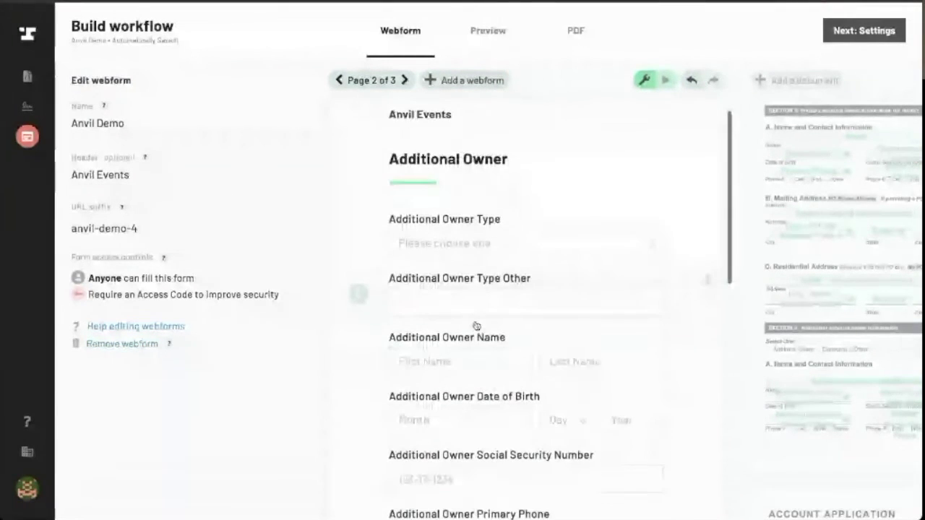
click(474, 325)
click(133, 371)
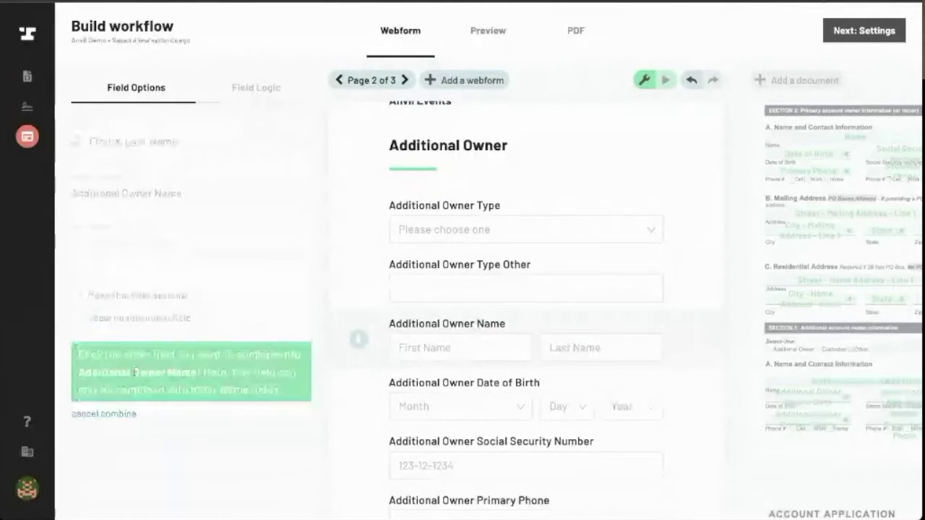
scroll(592, 361, down, 8)
click(594, 416)
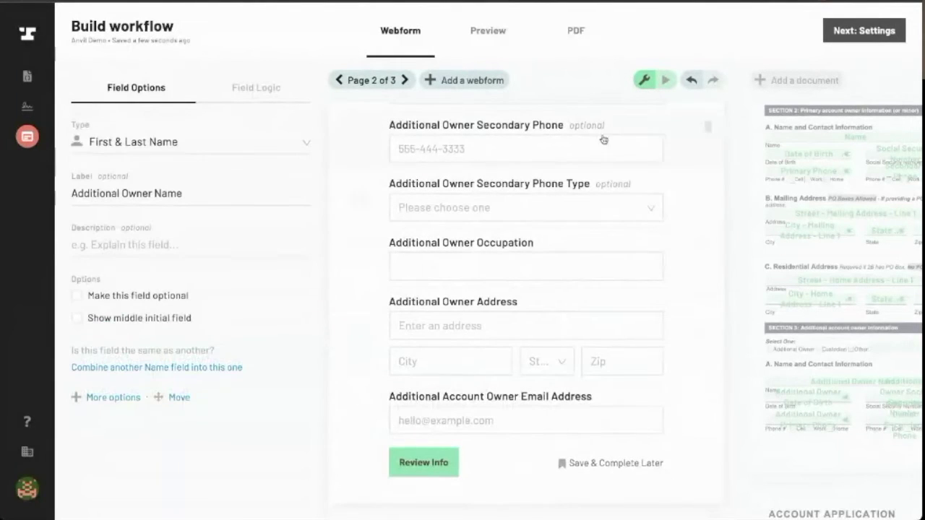
On page 1, combine Primary Account Owner Printed Name into the Name field
click(339, 79)
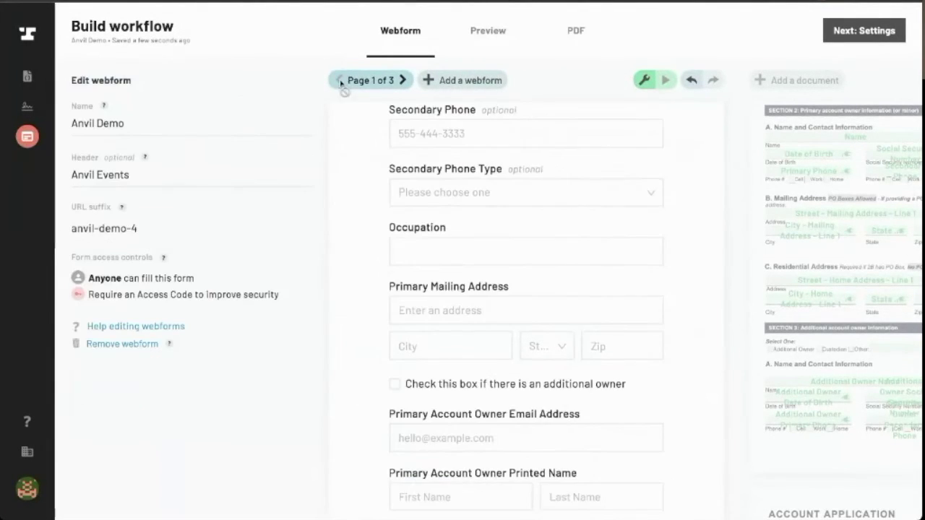
scroll(446, 311, up, 10)
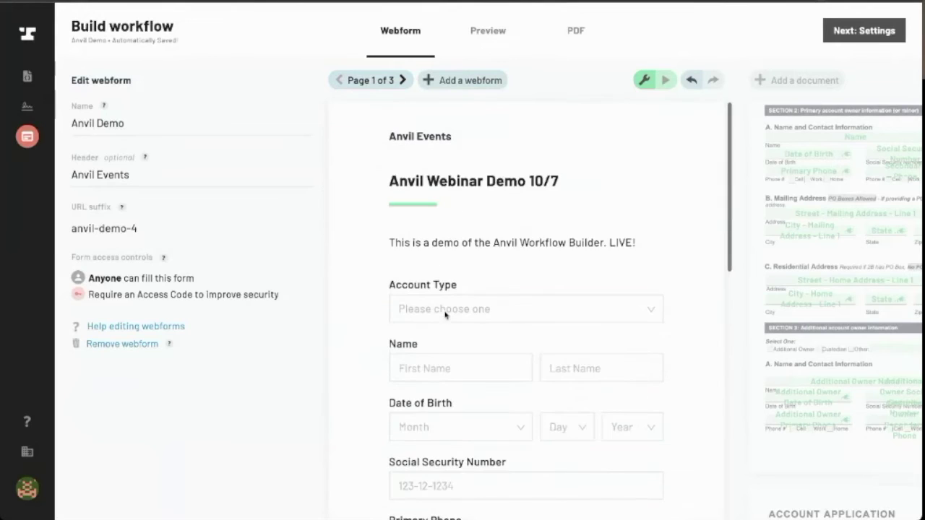
click(443, 360)
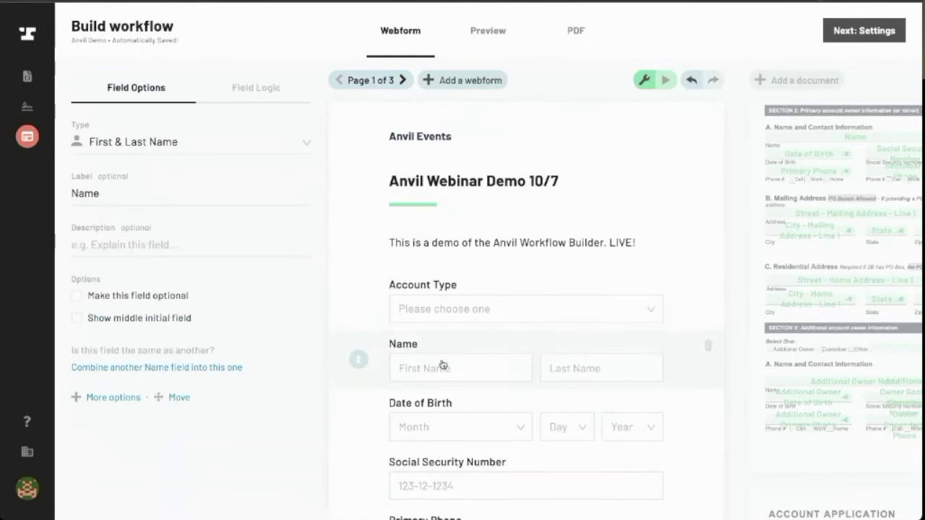
click(120, 370)
scroll(599, 355, down, 3)
click(551, 418)
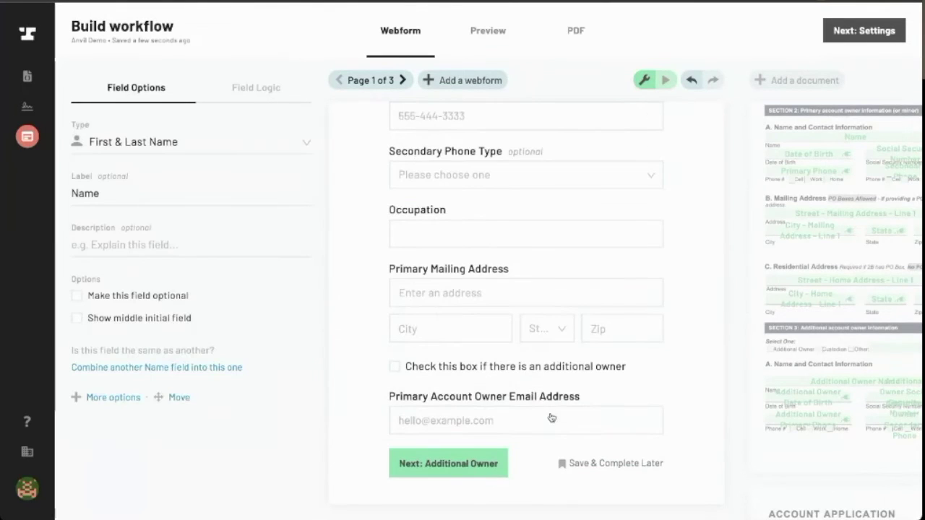
Place the Primary Account Owner Email Address field below Social Security Number
drag(361, 412, 345, 212)
scroll(406, 275, up, 1)
drag(354, 289, 347, 361)
scroll(459, 292, up, 1)
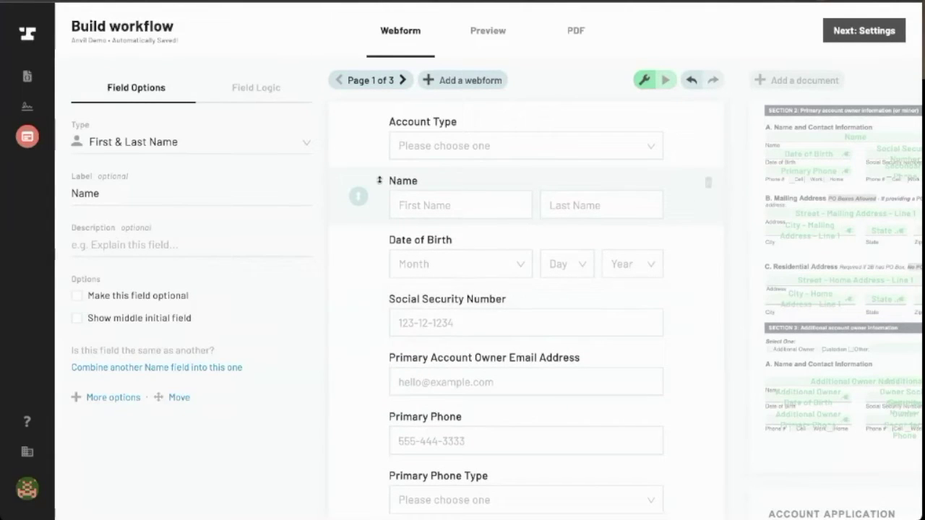
click(404, 86)
On page 2, put Additional Account Owner Email Address under Additional Owner Name and remove Additional Owner Type Other
click(403, 81)
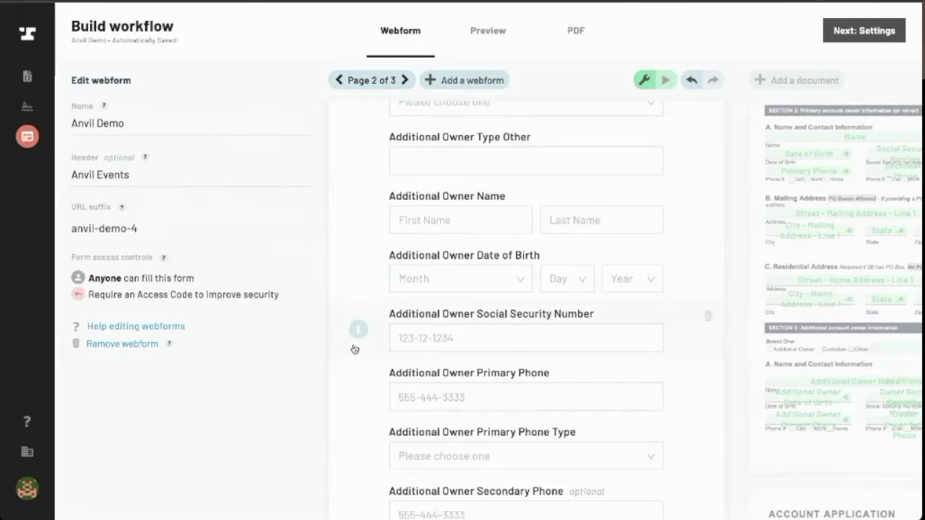
scroll(354, 346, down, 5)
drag(358, 411, 432, 243)
scroll(409, 311, down, 1)
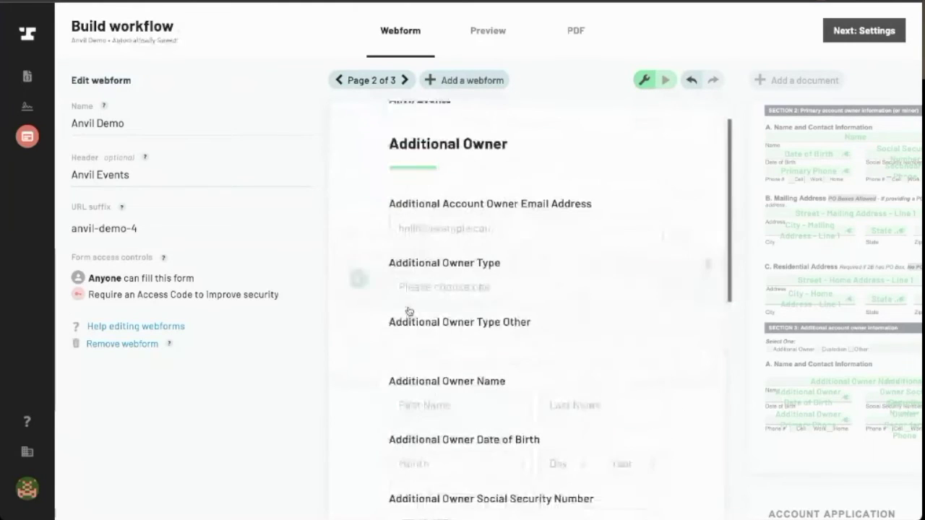
drag(357, 183, 357, 351)
click(632, 199)
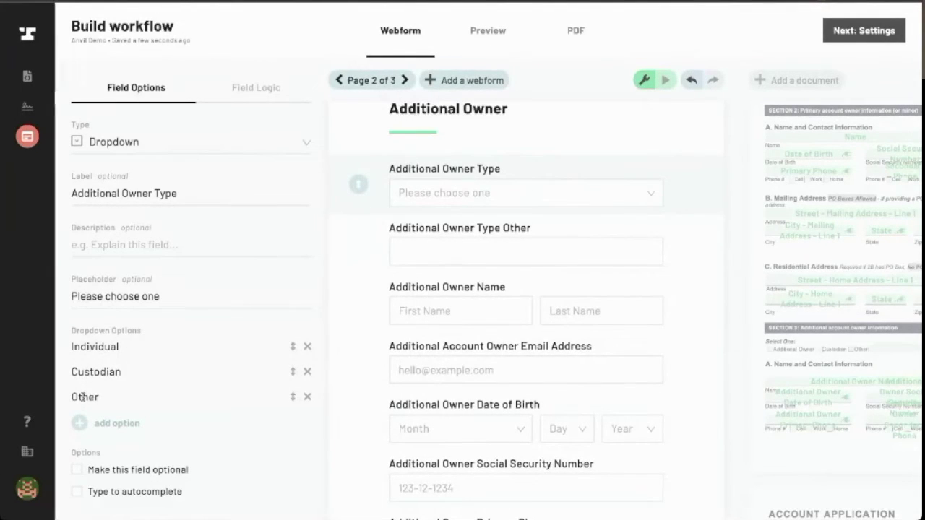
click(882, 325)
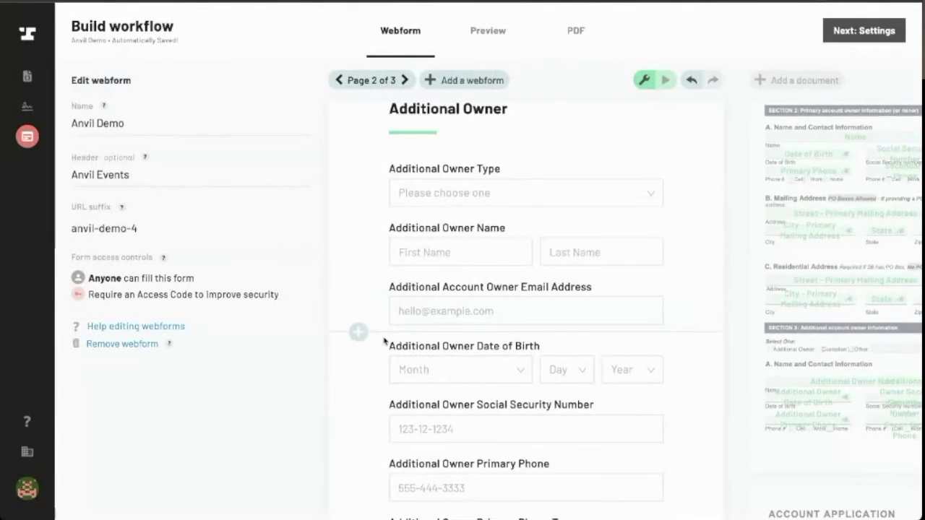
Scroll through the Additional Owner page, then review page 1 of the webform
scroll(384, 340, down, 1)
scroll(384, 340, up, 1)
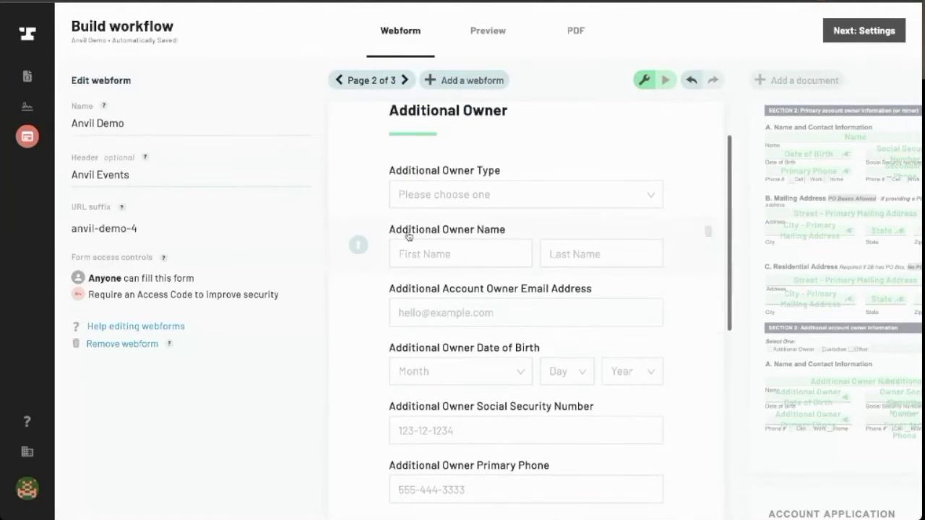
scroll(405, 233, down, 3)
scroll(403, 231, down, 3)
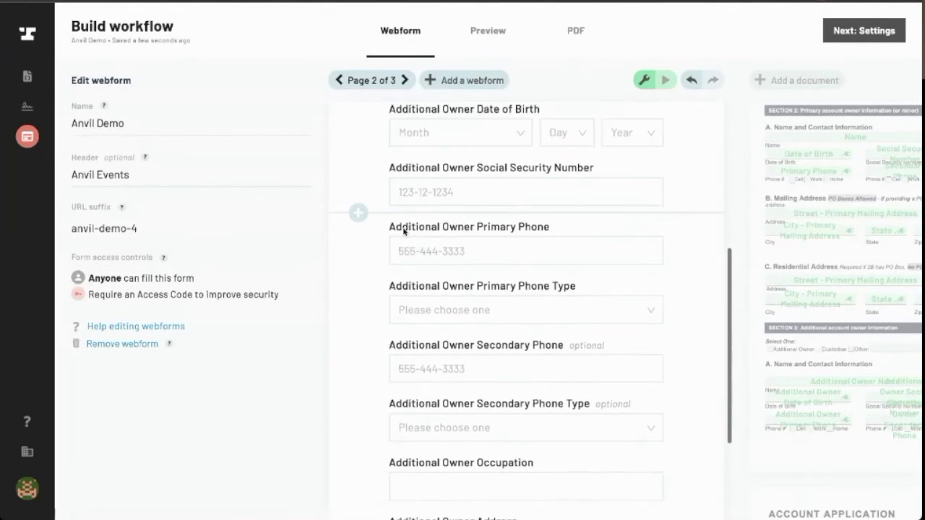
scroll(403, 231, up, 2)
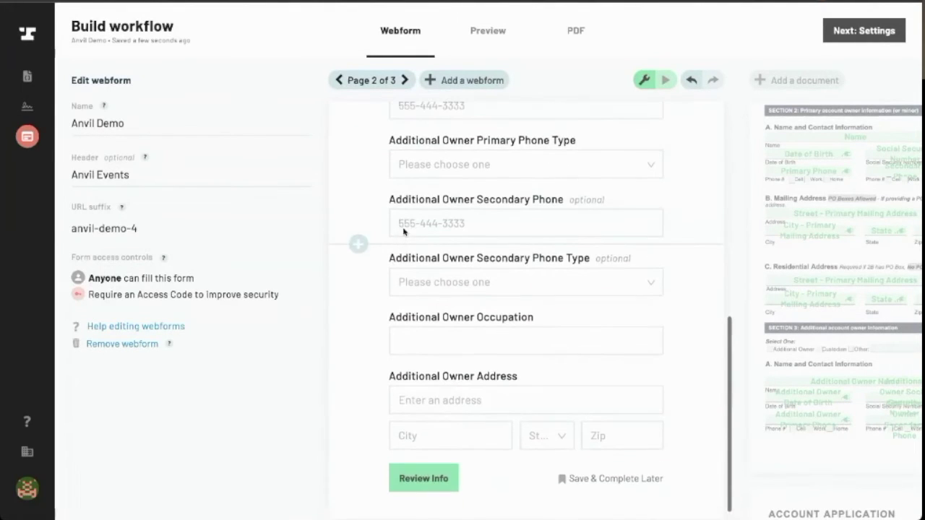
scroll(403, 232, up, 5)
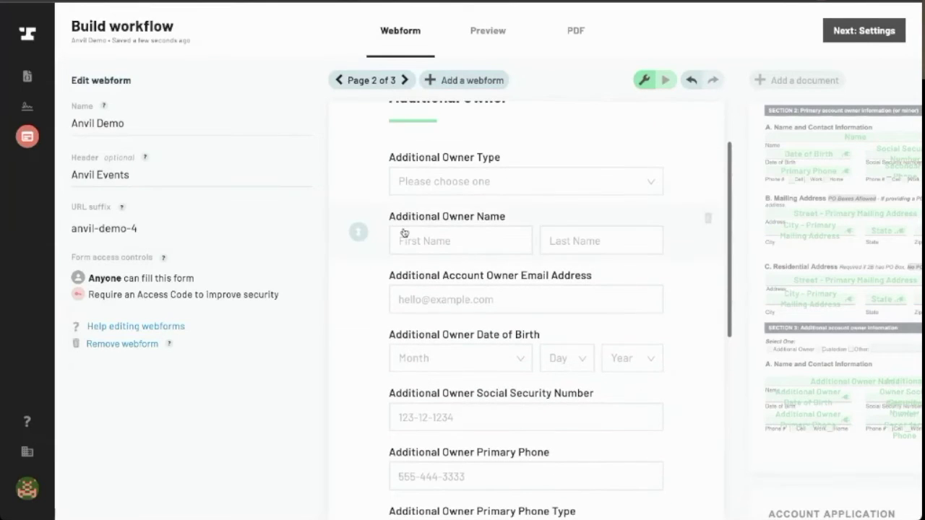
click(340, 81)
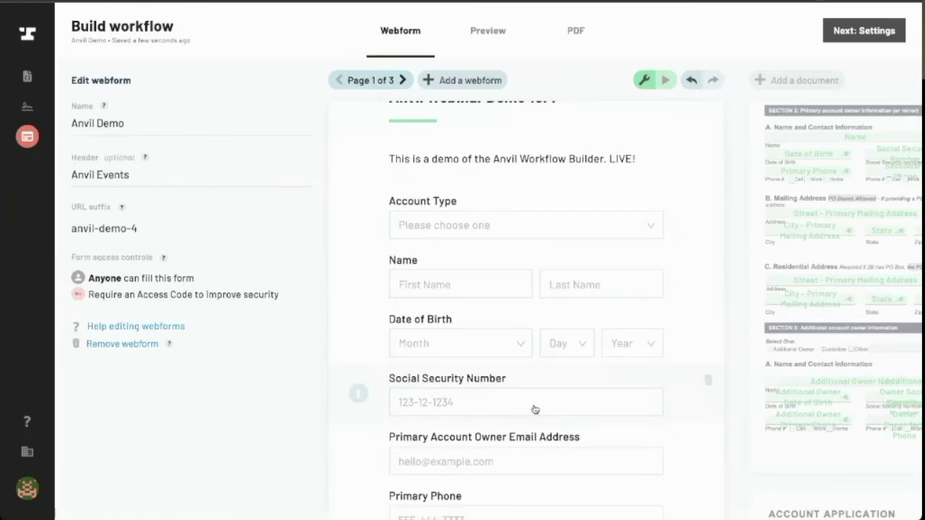
scroll(533, 409, down, 6)
scroll(533, 409, up, 6)
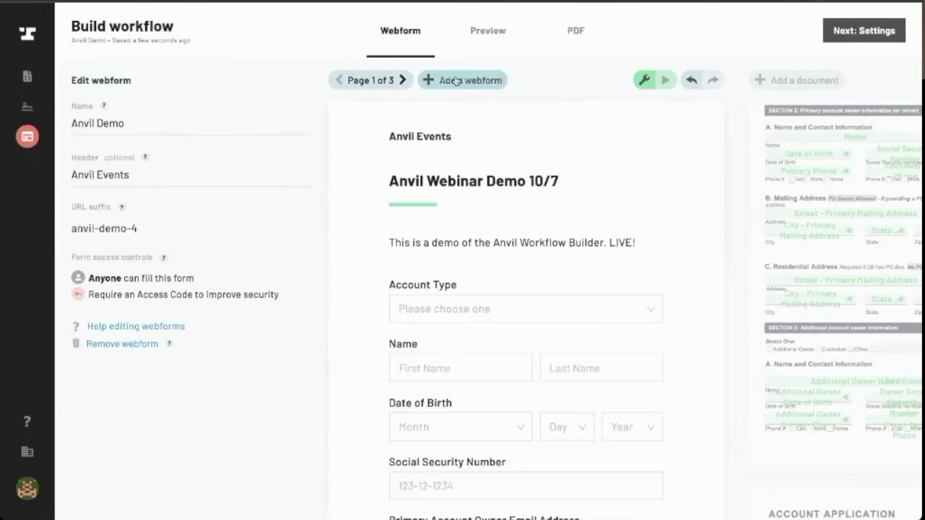
Return to the Additional Owner page and scroll up to its heading
click(403, 81)
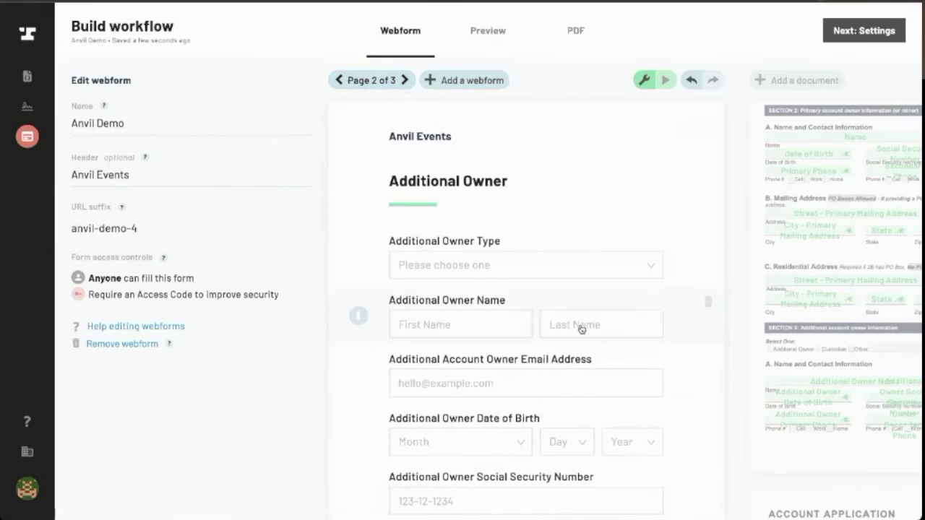
scroll(557, 310, down, 5)
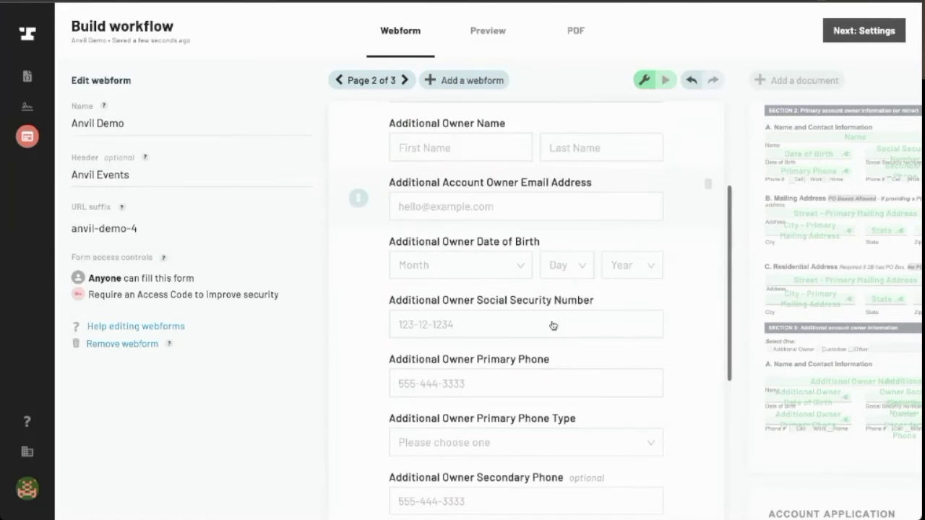
scroll(553, 325, down, 4)
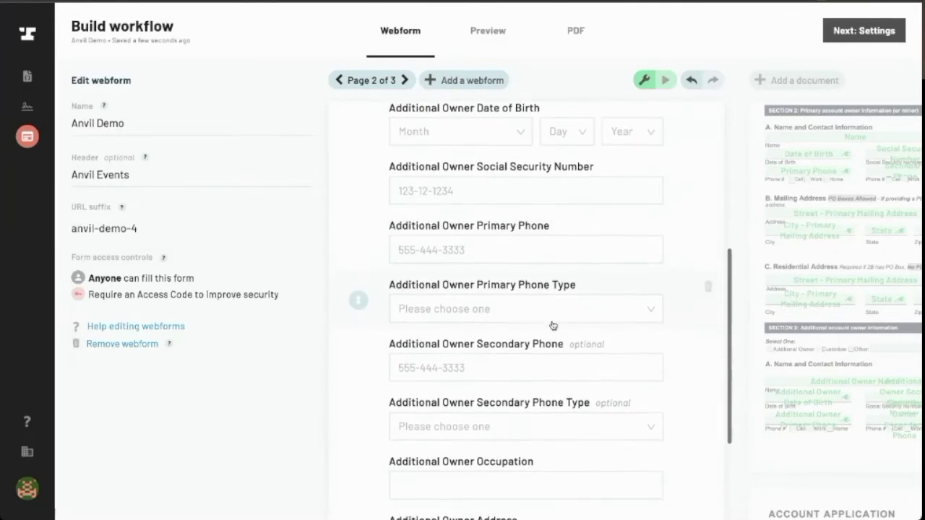
scroll(553, 325, down, 3)
scroll(553, 325, up, 3)
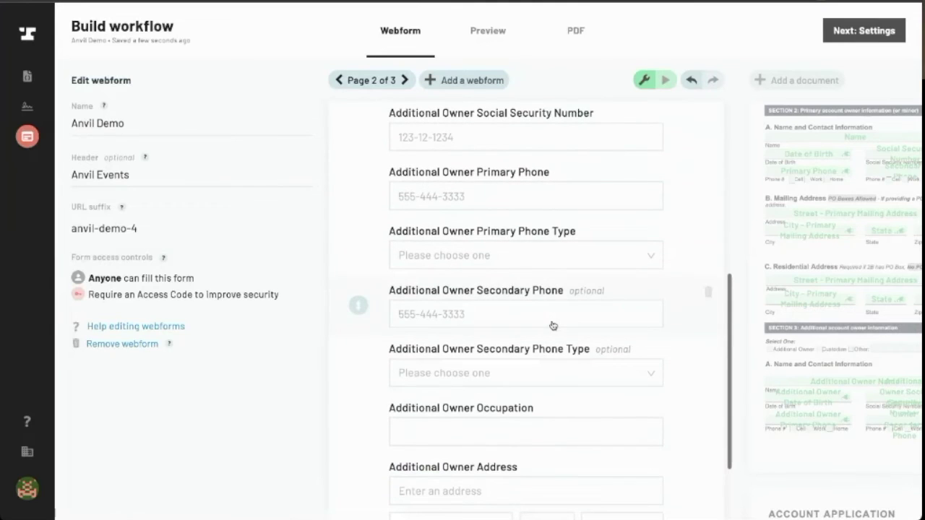
scroll(430, 331, up, 1)
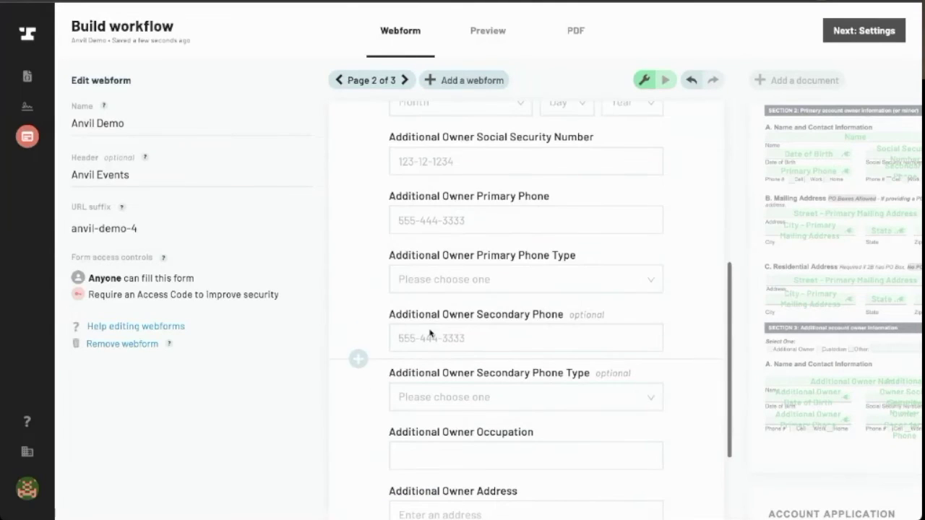
scroll(433, 237, up, 5)
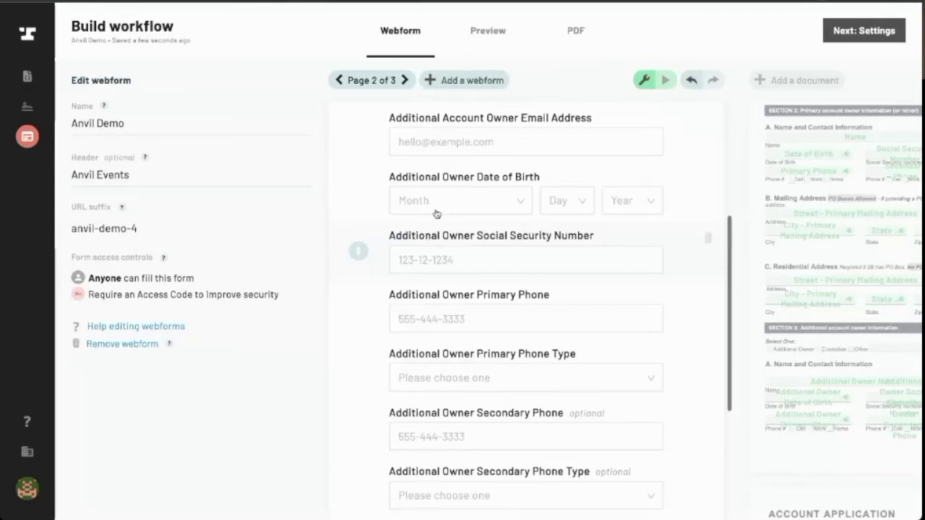
scroll(436, 213, up, 6)
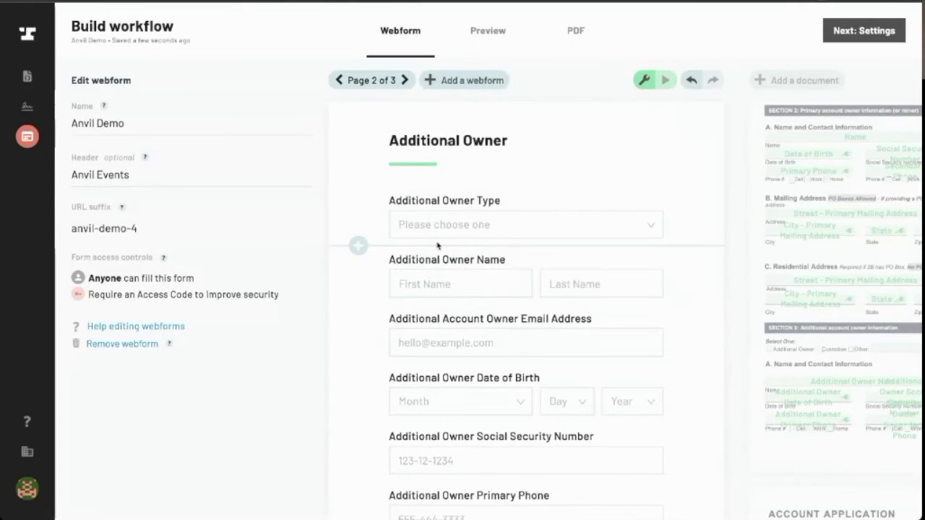
Insert a new input field below Additional Owner Type labelled 'Additional Owner Type, Other'
click(359, 246)
click(376, 275)
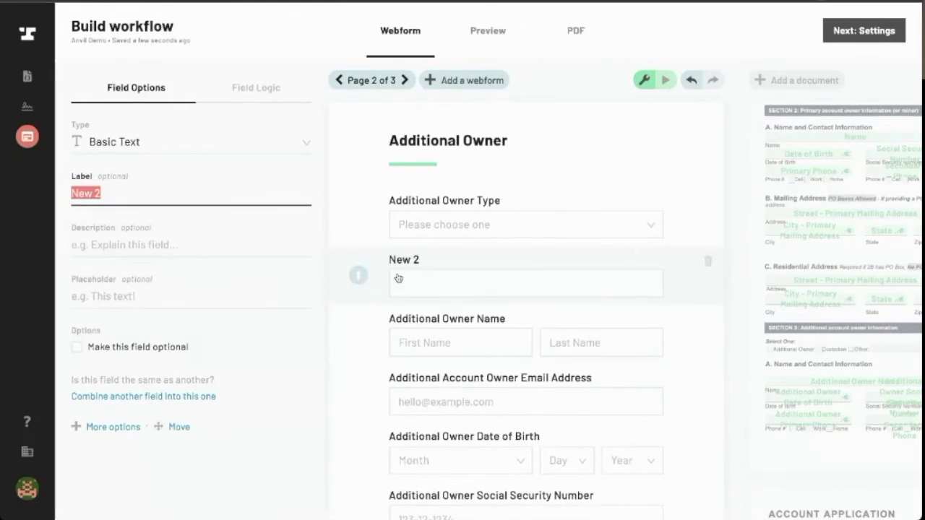
click(108, 186)
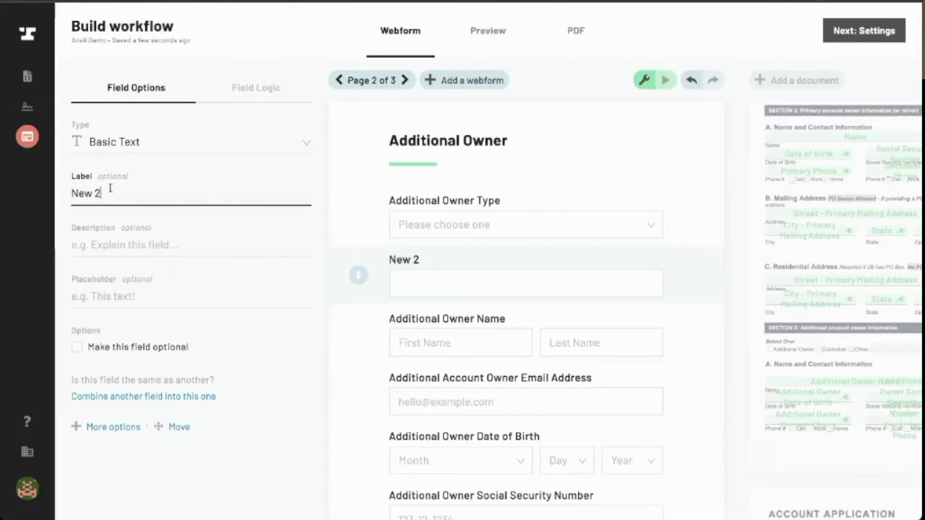
key(ctrl+a)
text(A)
text(dition)
key(BackSpace)
key(BackSpace)
key(BackSpace)
key(BackSpace)
text(tional Owner Type)
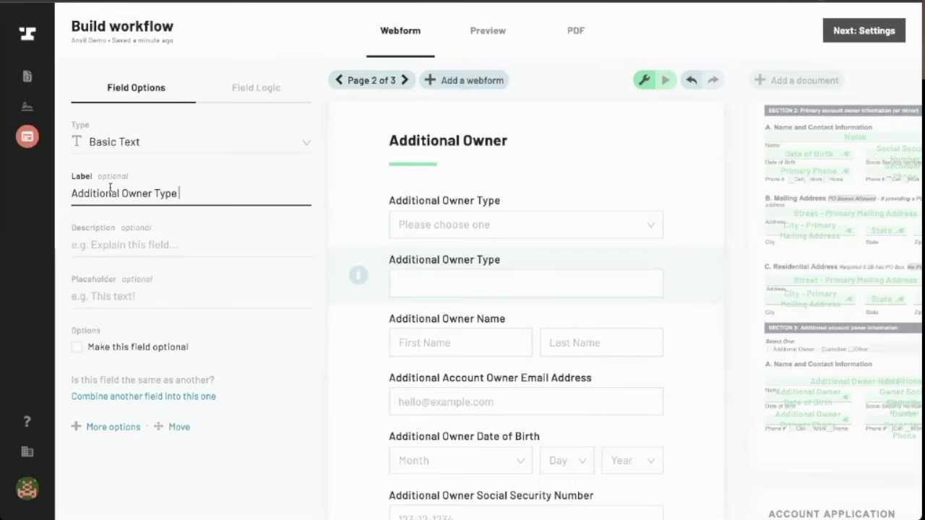
text(, Other)
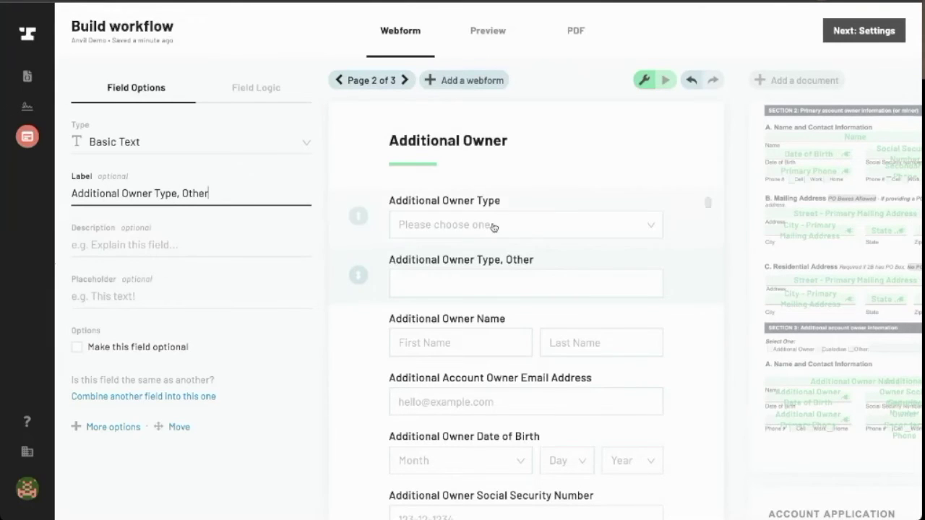
Add and save a Field Logic condition: Additional Owner Type Equals Other
click(246, 89)
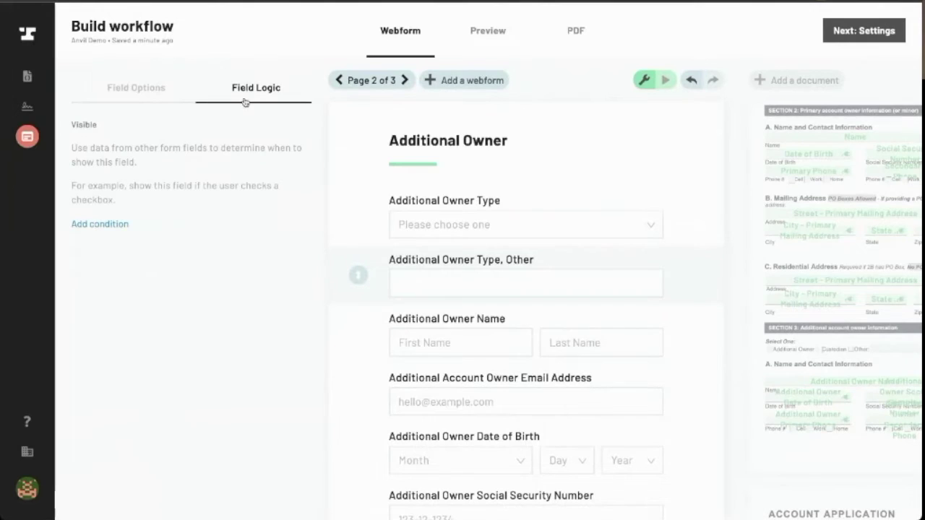
click(95, 224)
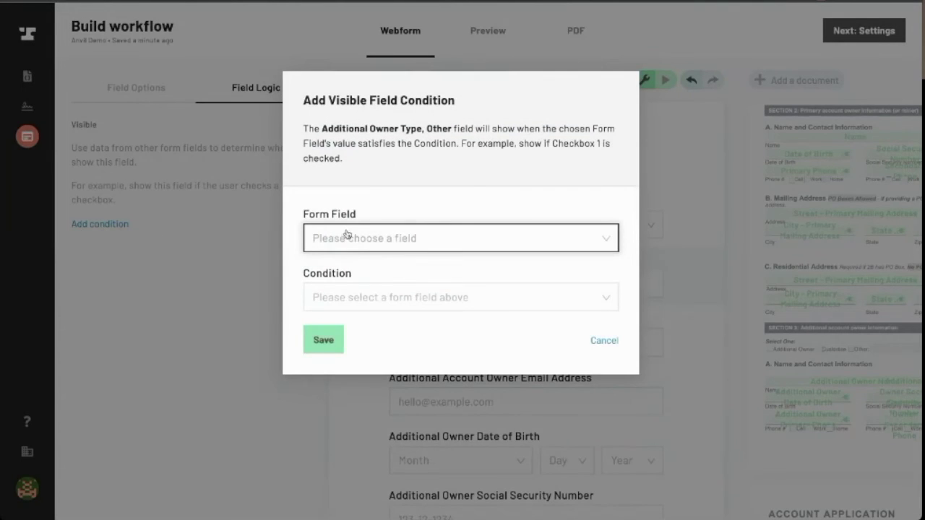
click(318, 237)
text(ad)
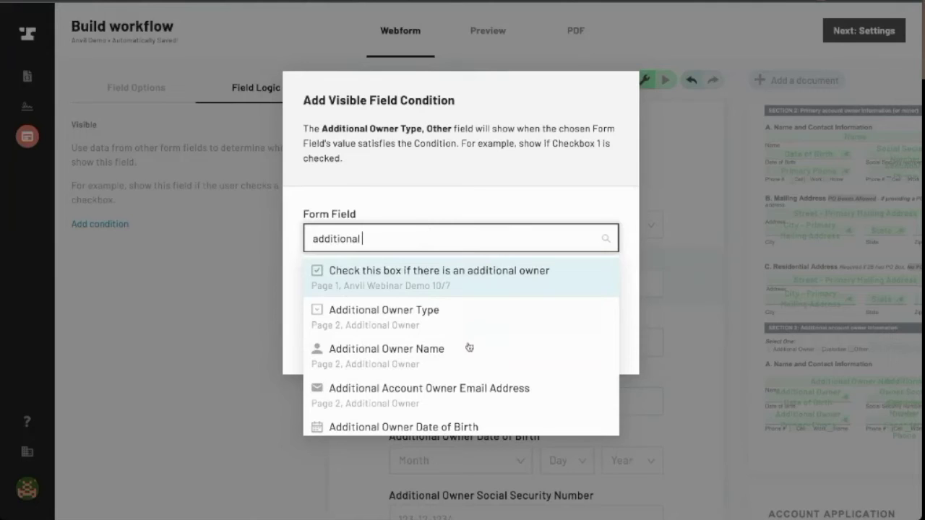
text(ditional)
click(467, 324)
click(419, 298)
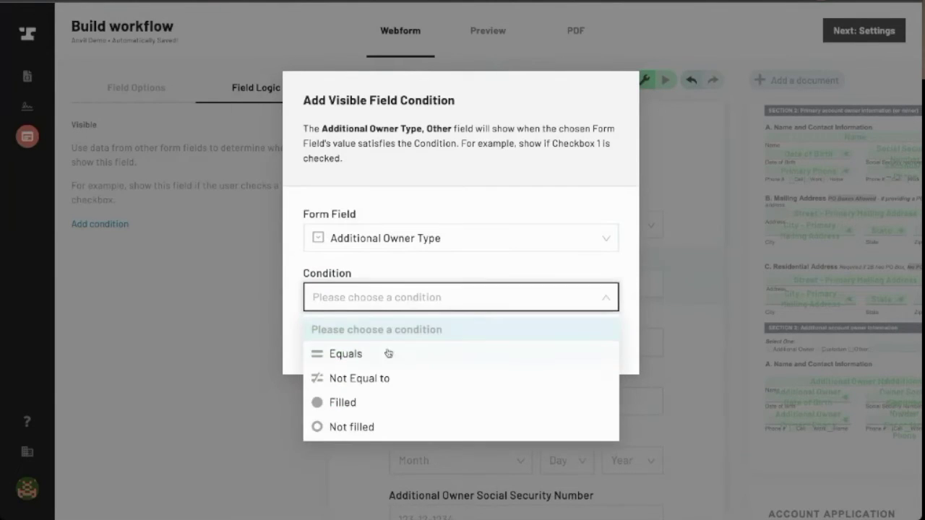
click(388, 353)
click(386, 356)
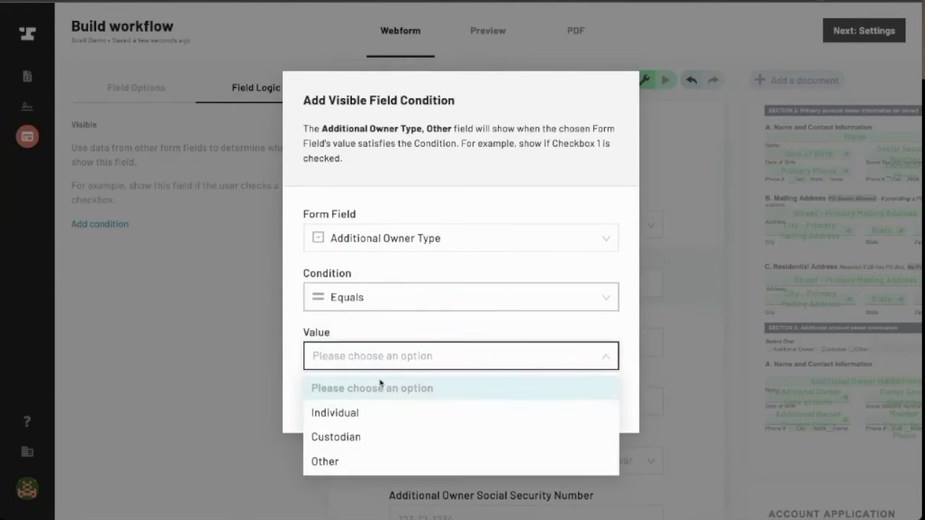
click(366, 462)
click(331, 403)
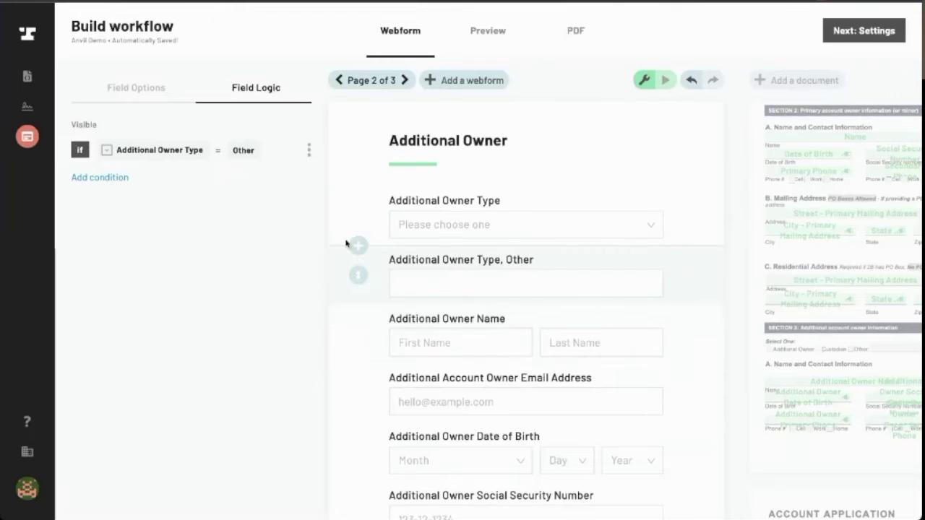
click(131, 90)
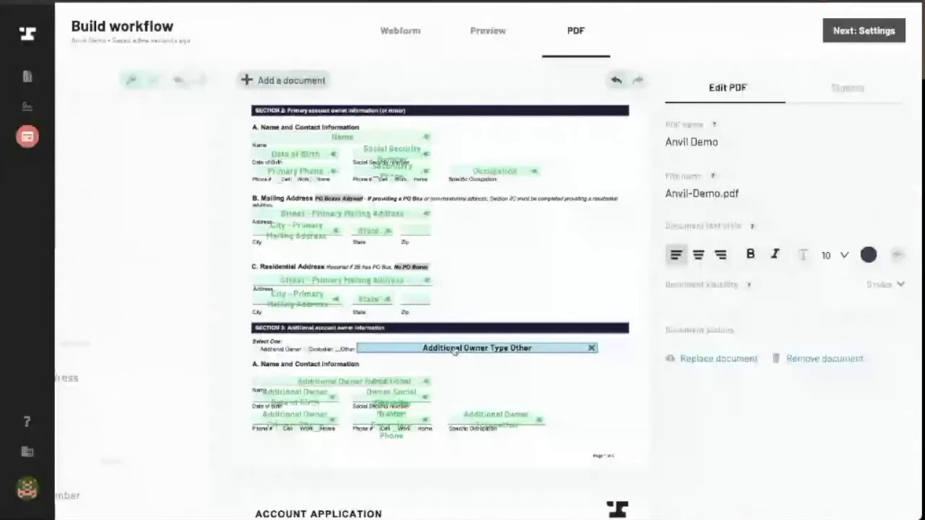
Fill the PDF's Additional Owner Type Other box from 'Additional Owner Type, Other', then test-run the webform
click(453, 349)
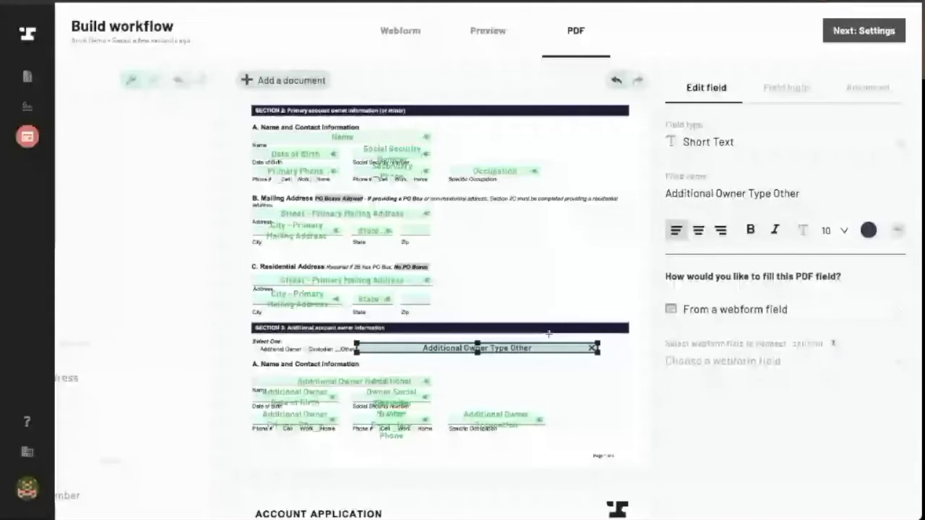
click(784, 362)
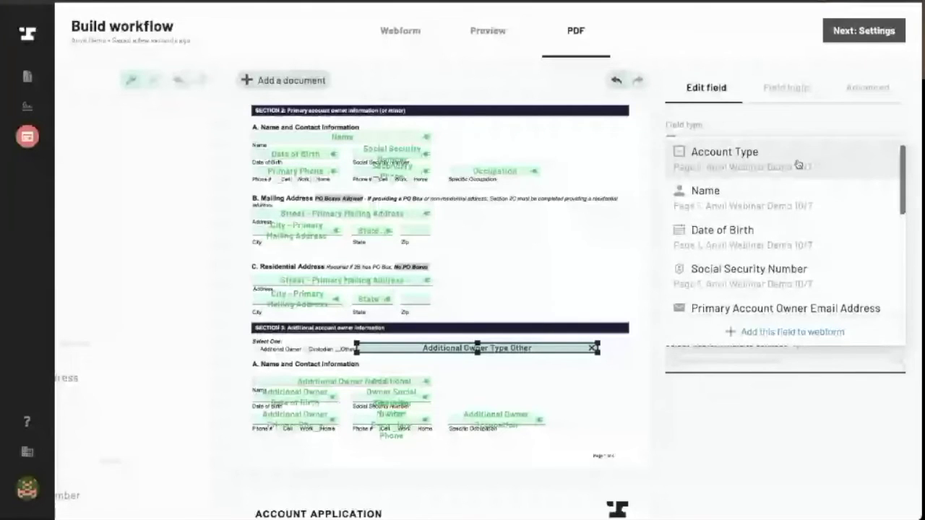
text(addit)
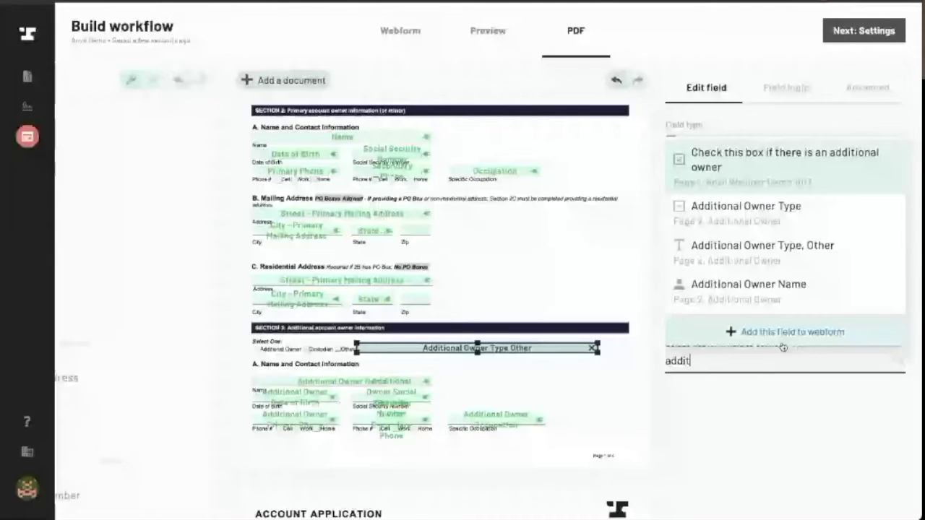
click(783, 332)
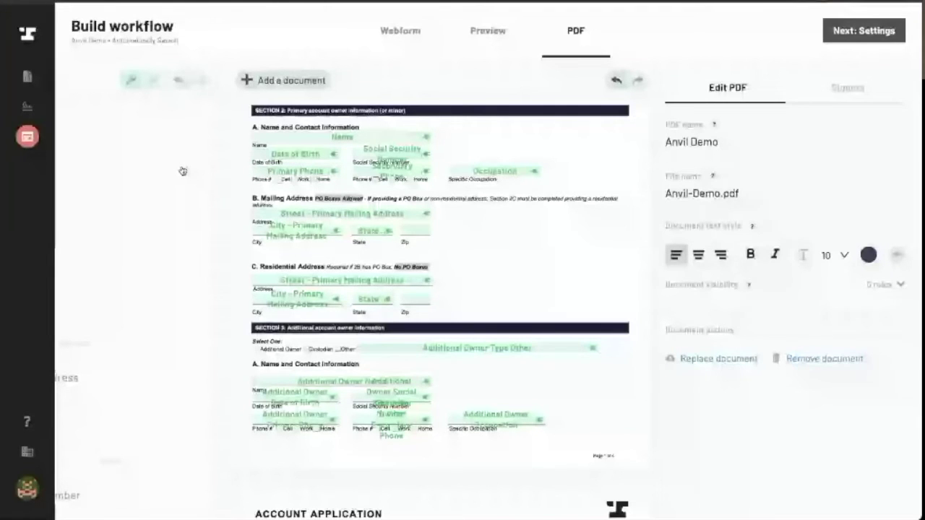
click(400, 30)
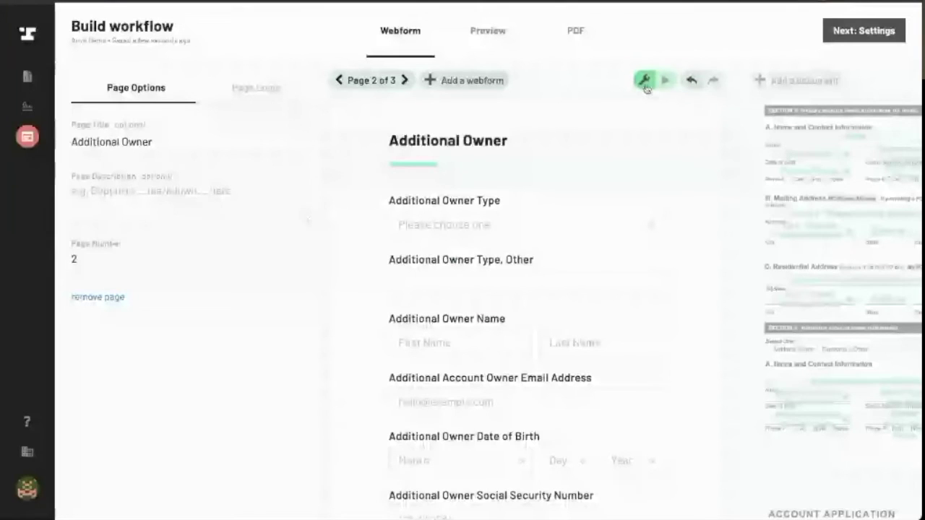
click(645, 82)
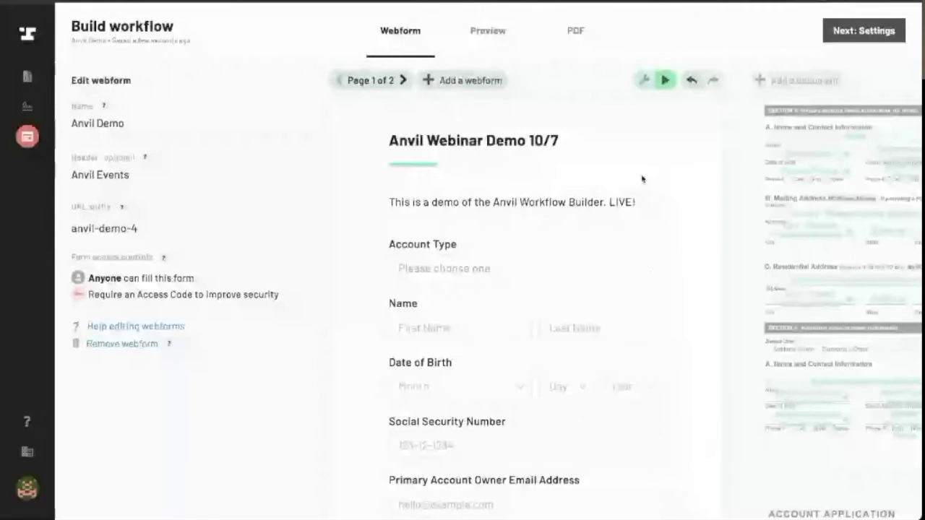
In the test run, choose Individual account type and tick the additional-owner box
click(606, 268)
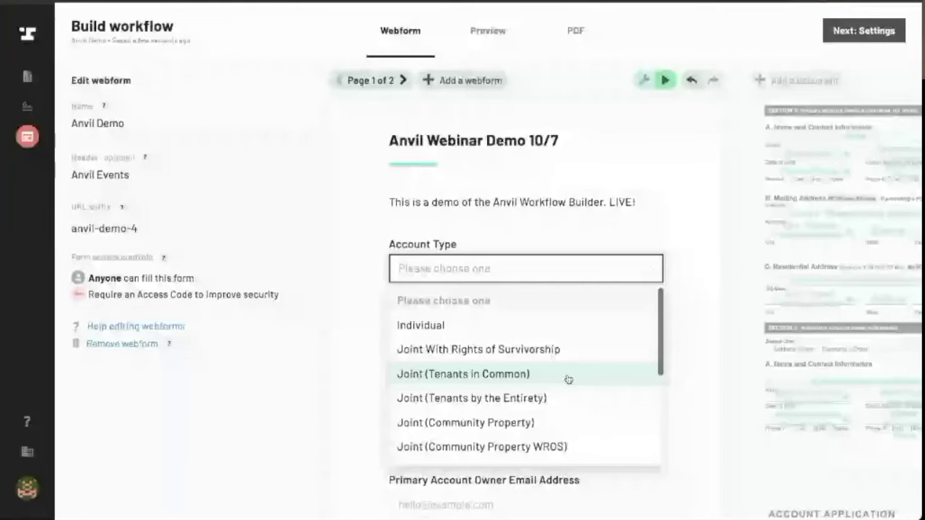
click(571, 325)
scroll(578, 192, down, 1)
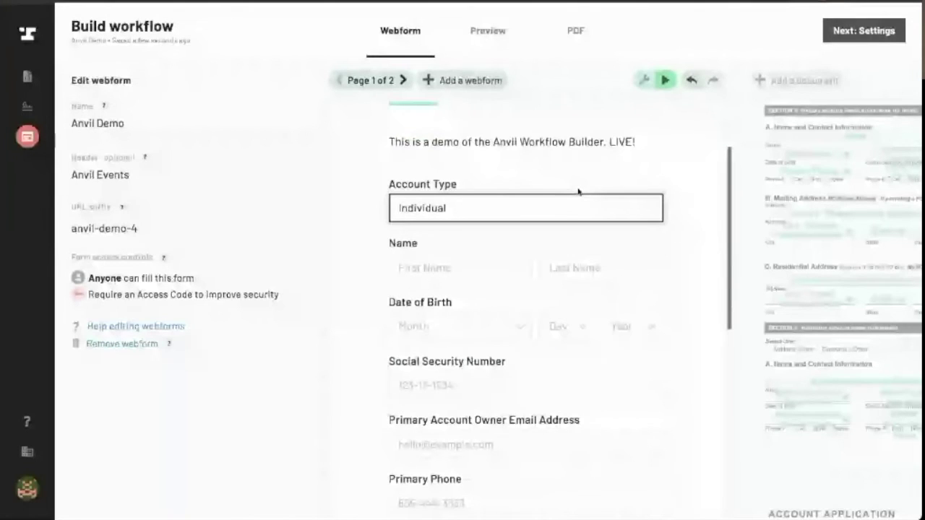
scroll(578, 191, down, 5)
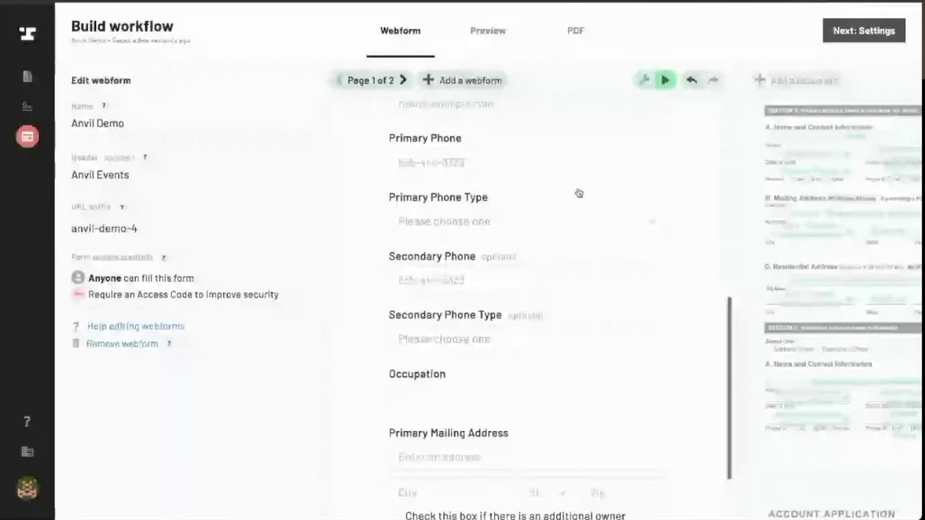
scroll(579, 193, down, 1)
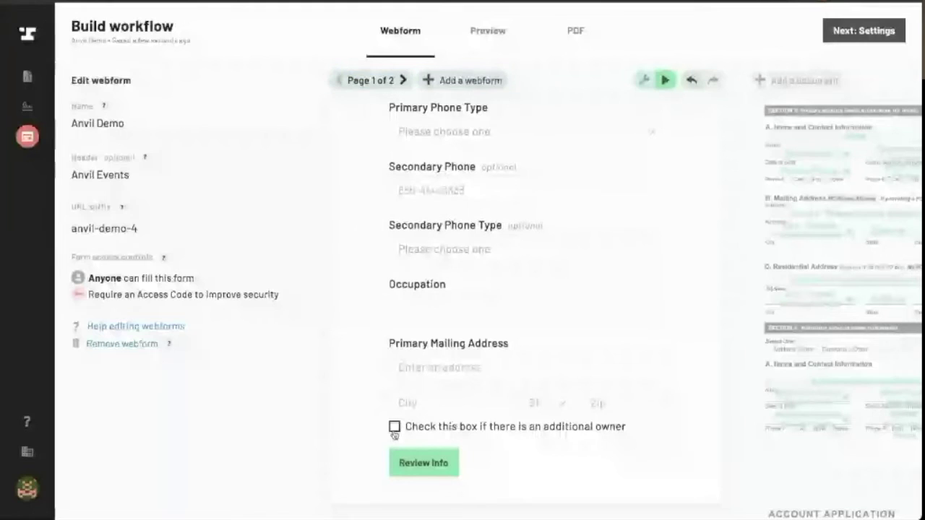
click(394, 428)
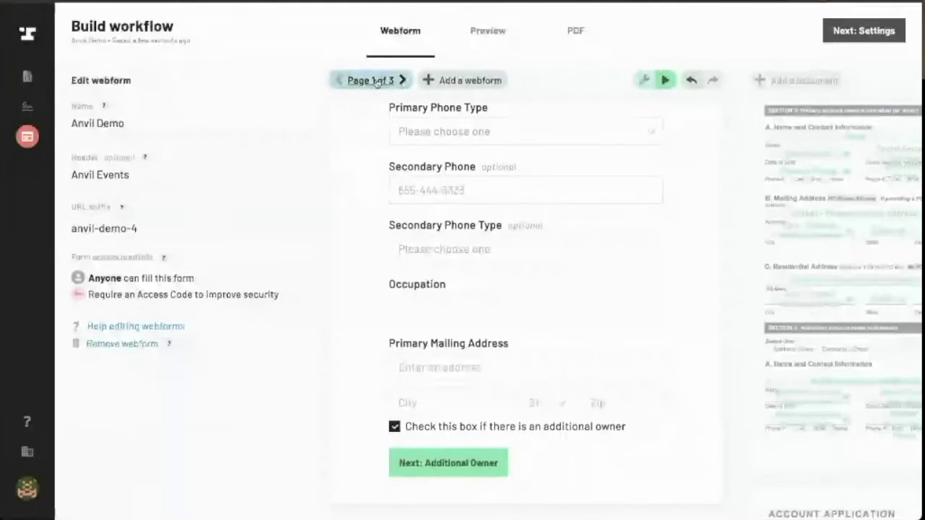
On the Additional Owner page pick Other for Owner Type to confirm the follow-up field, then exit
click(404, 81)
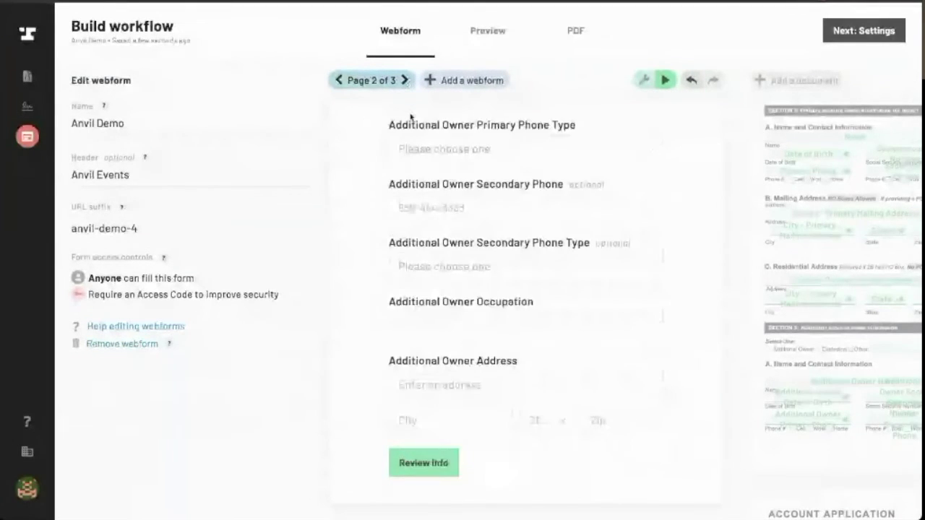
scroll(443, 281, up, 3)
scroll(444, 282, up, 3)
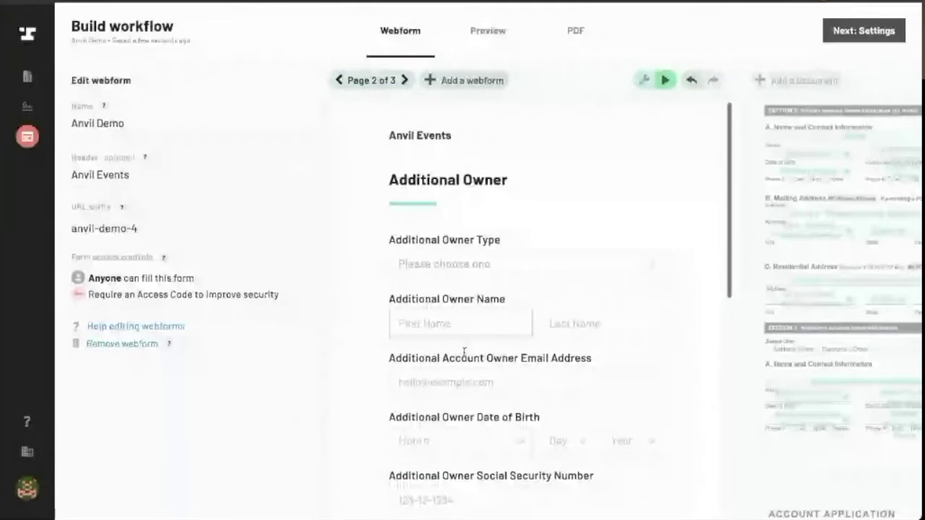
click(521, 274)
click(506, 376)
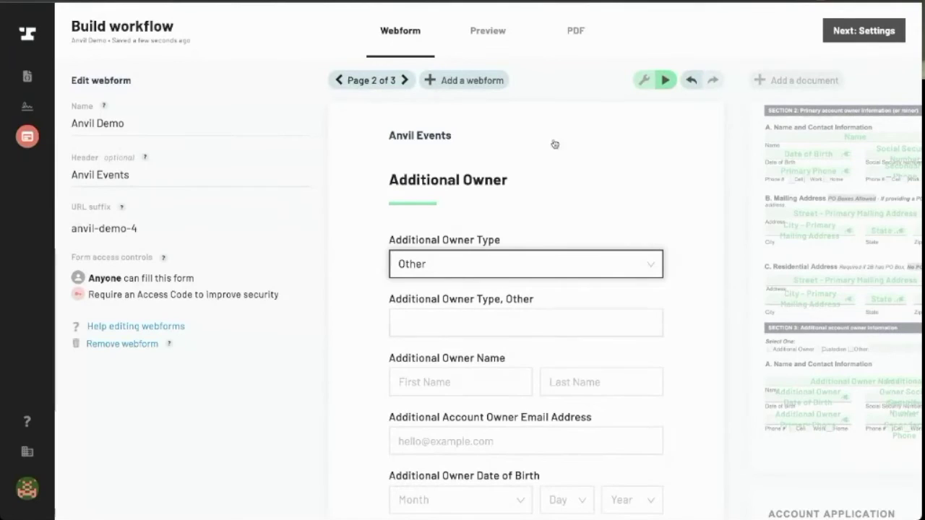
click(642, 80)
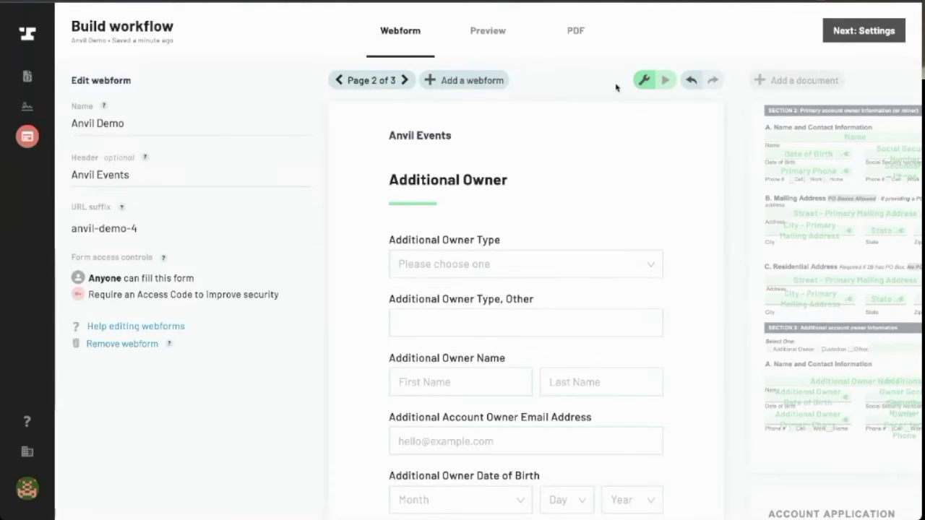
Show the form and PDF side by side and select the Primary Account Owner Signature field
click(502, 40)
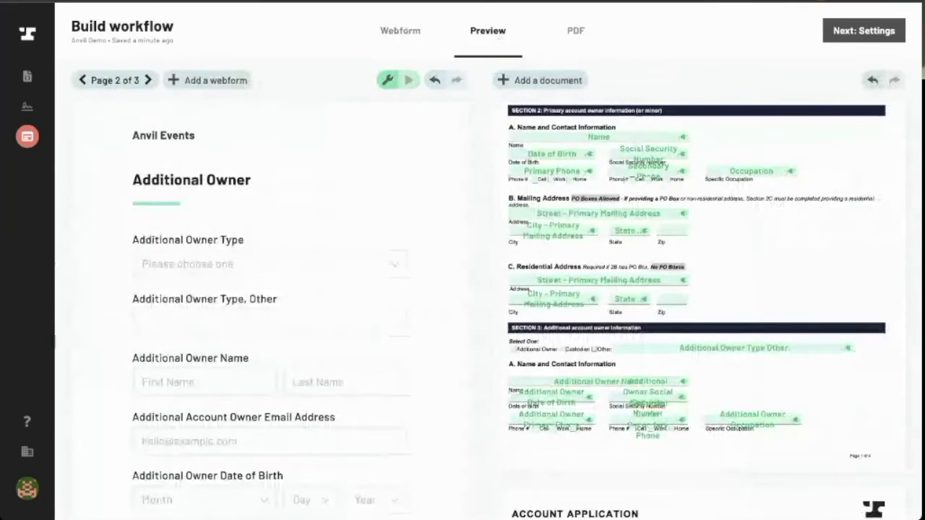
scroll(624, 180, down, 2)
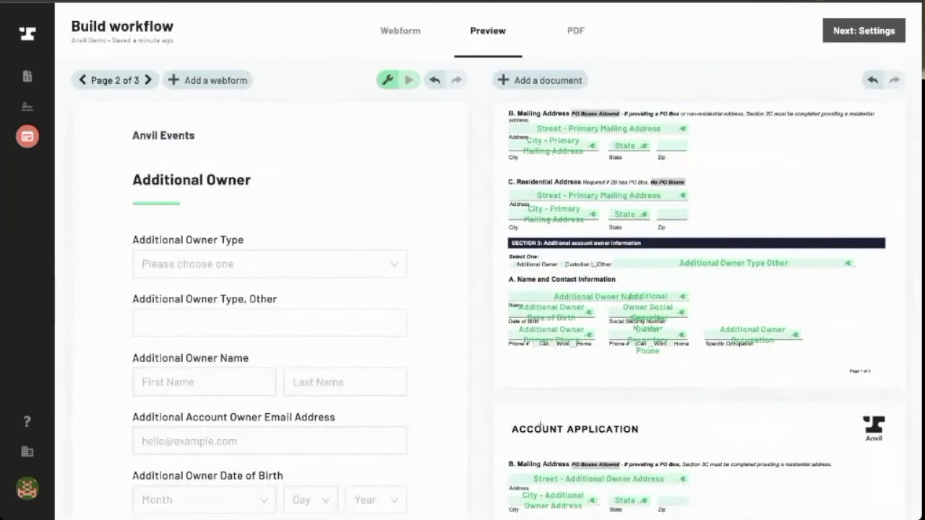
scroll(571, 386, down, 4)
scroll(570, 386, down, 6)
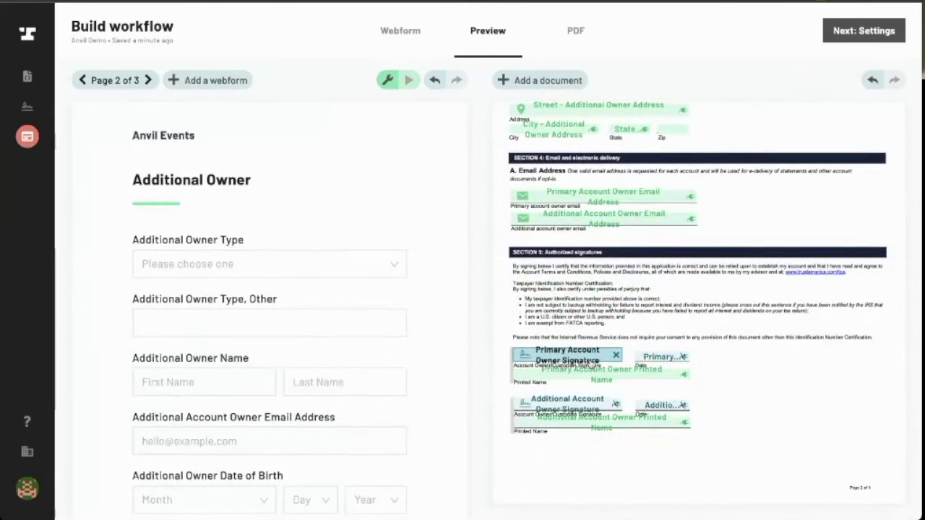
click(614, 358)
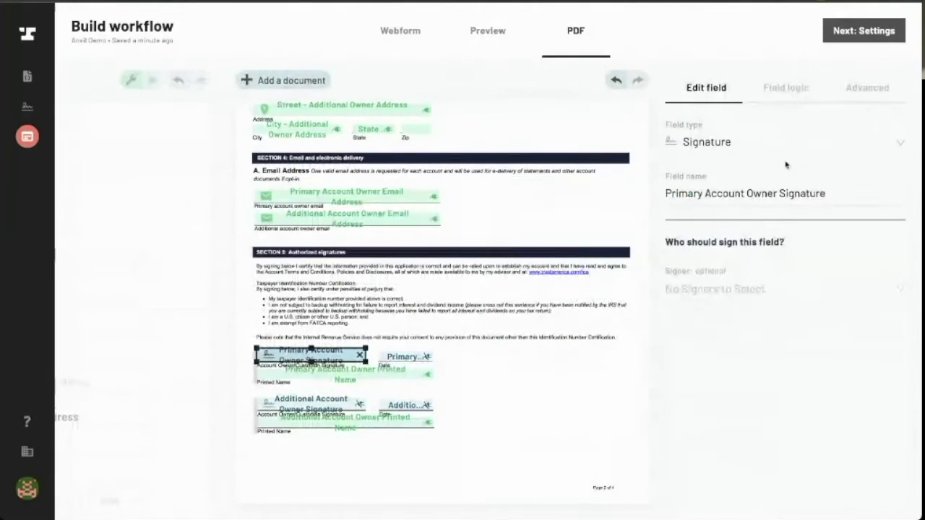
Keep the field type as Signature and check its signer list, which has no signers yet
click(708, 143)
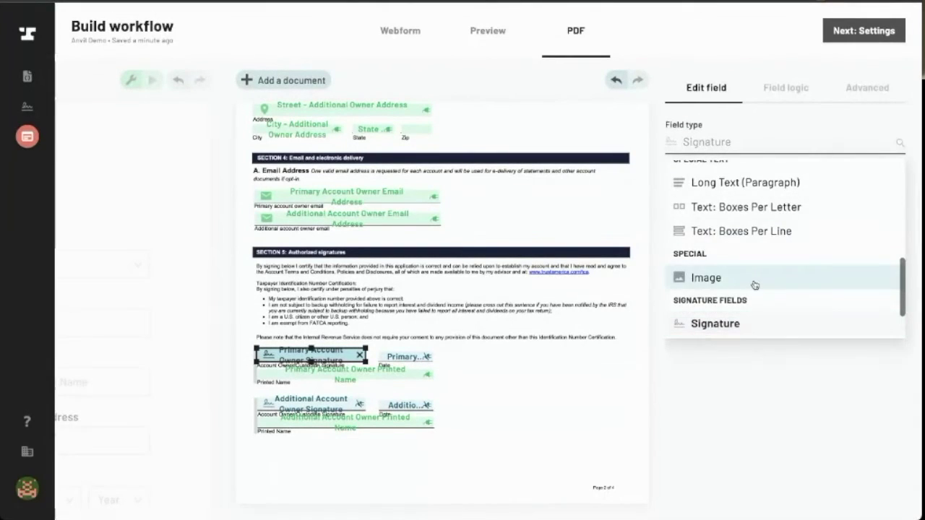
scroll(756, 284, down, 2)
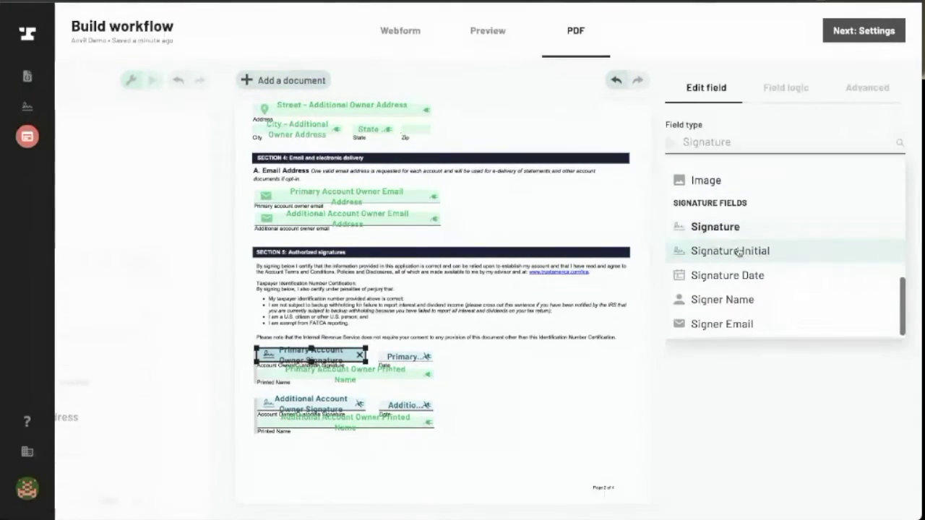
click(734, 227)
click(719, 290)
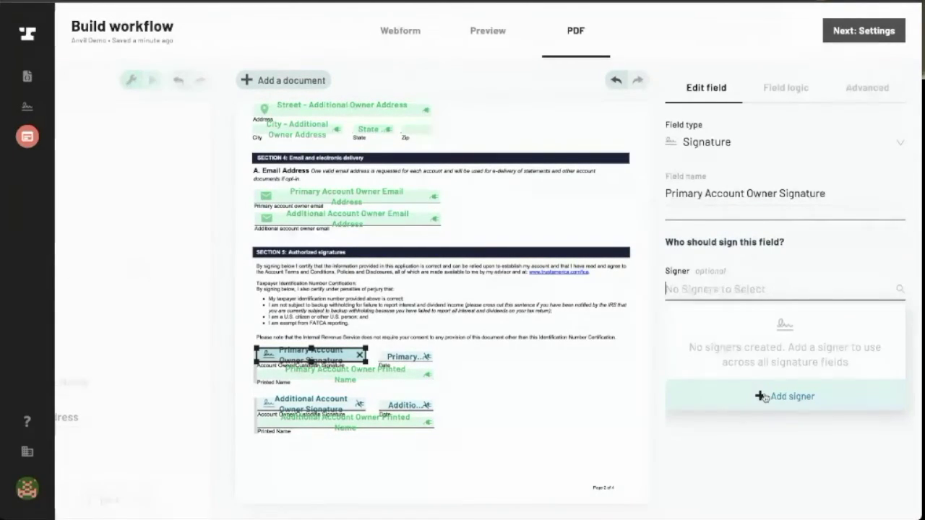
Add #1 Primary Signer, named from the webform Name field and emailed at Primary Account Owner Email Address
click(762, 397)
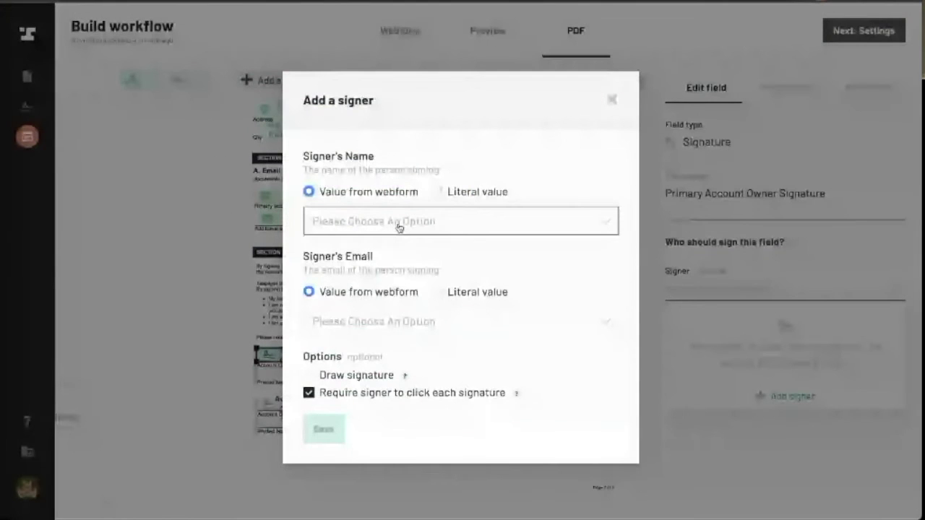
click(398, 224)
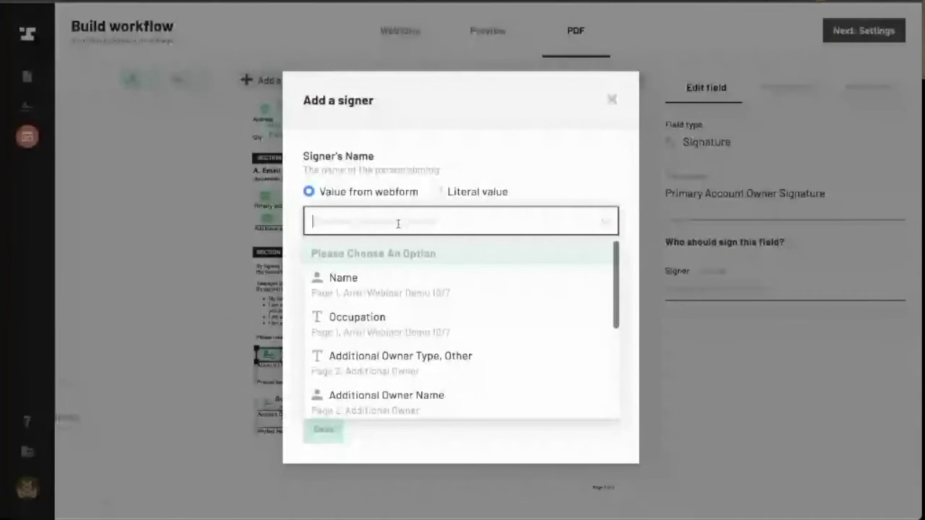
click(444, 287)
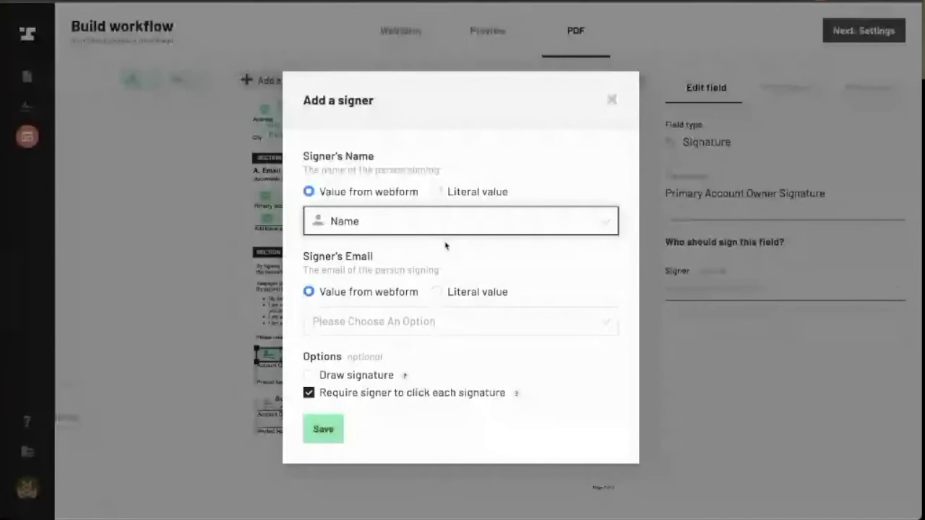
click(421, 331)
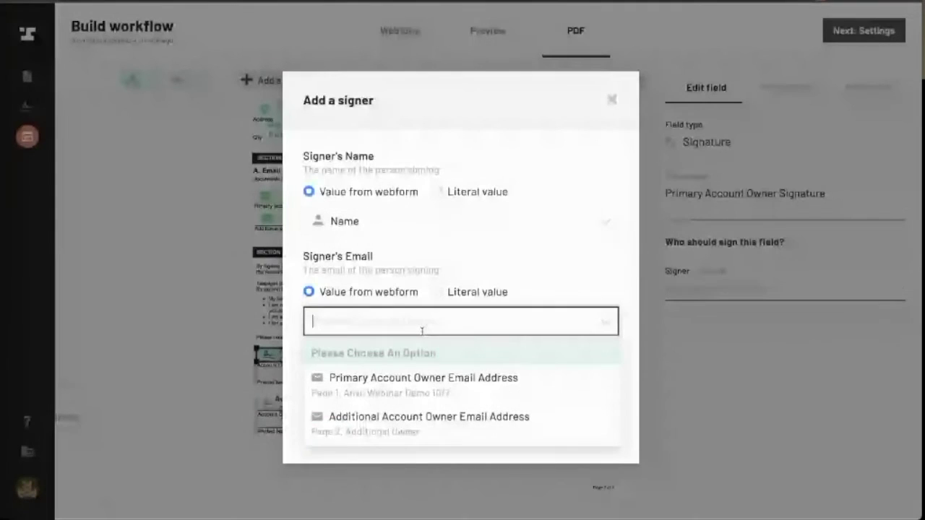
click(430, 373)
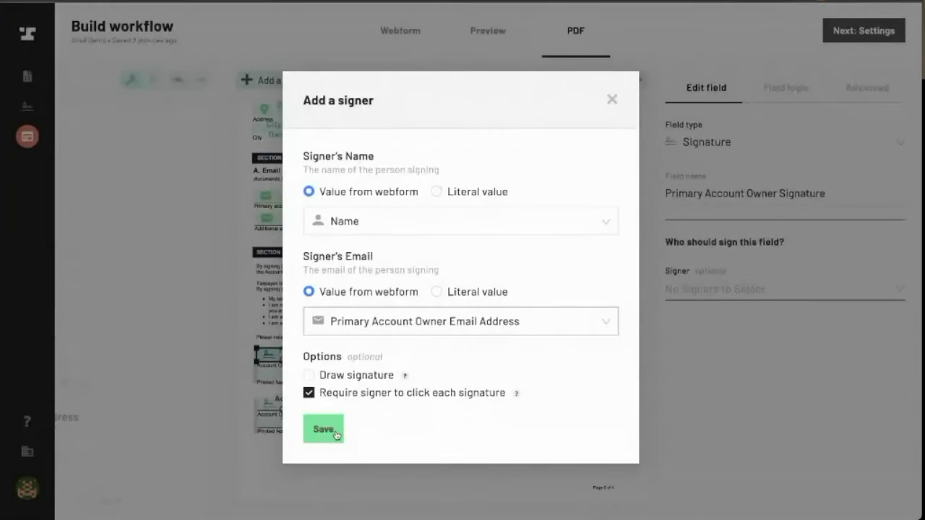
click(336, 434)
click(405, 357)
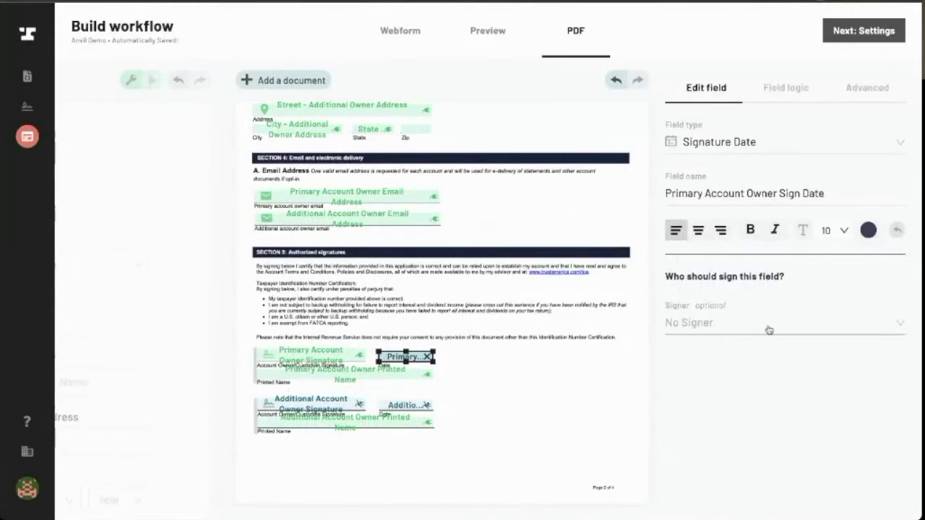
Assign #1 Primary Signer to the primary owner's sign date field
click(770, 323)
click(722, 378)
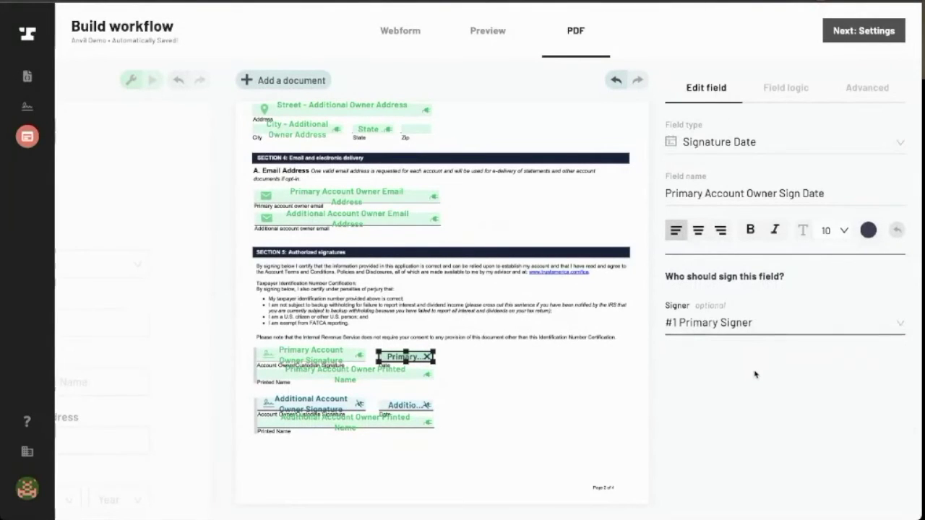
click(317, 393)
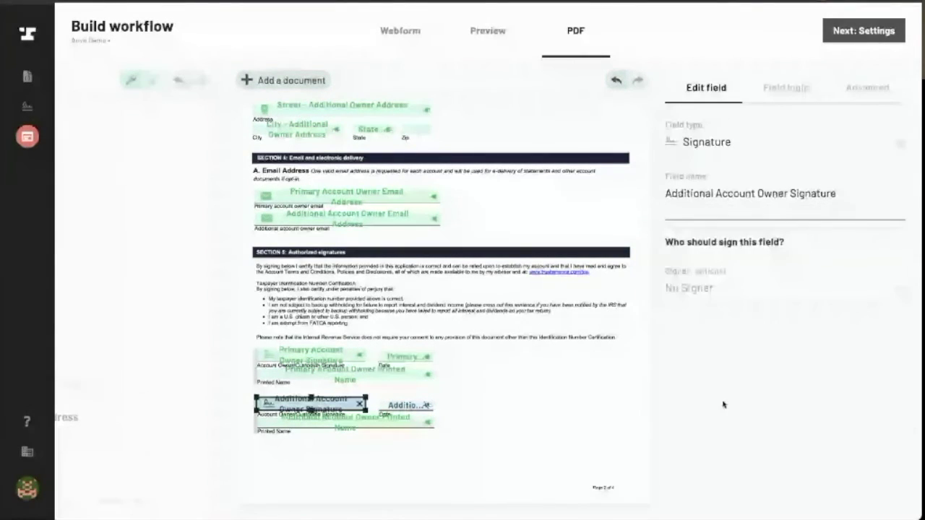
click(762, 291)
Add #2 Secondary Signer from Additional Owner Name and Additional Account Owner Email Address
click(785, 371)
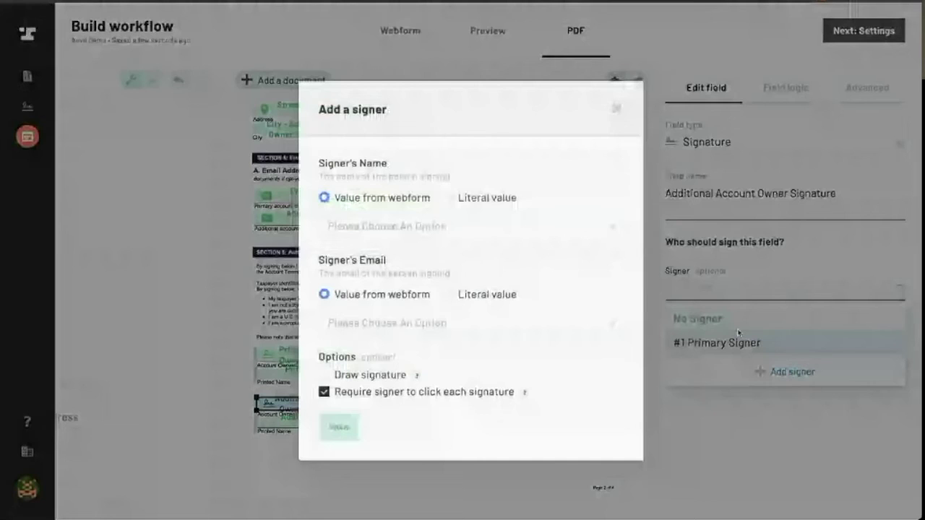
click(539, 219)
text(addi)
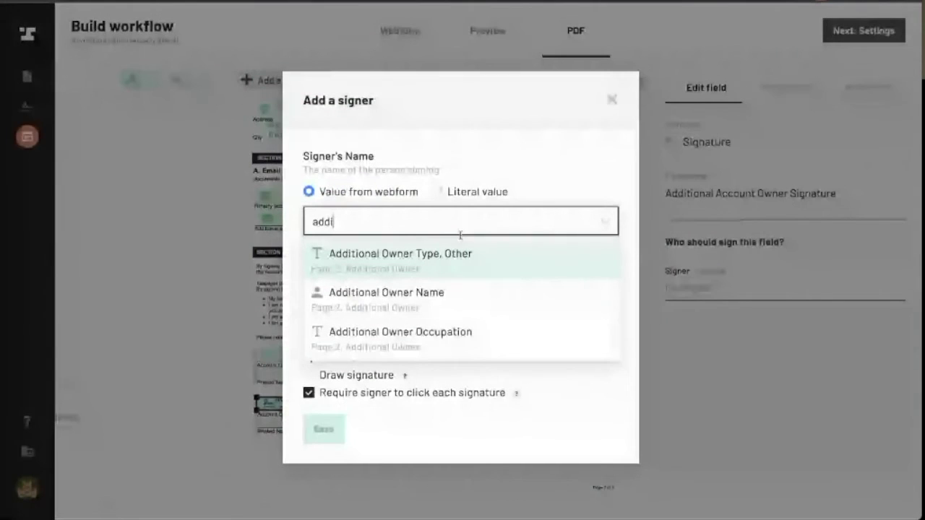
click(430, 307)
click(382, 324)
text(add)
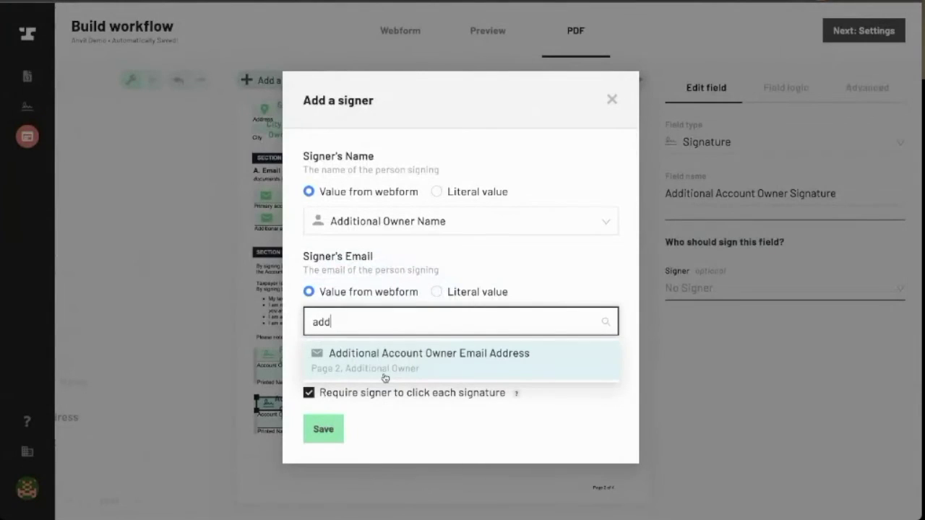
click(383, 376)
click(325, 428)
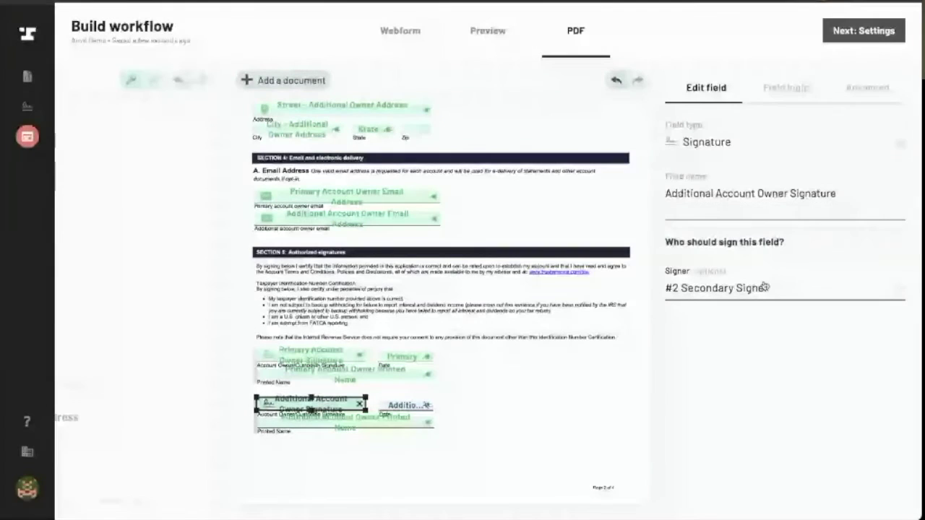
Assign #2 Secondary Signer to the Additional Account Owner Sign Date field
key(Tab)
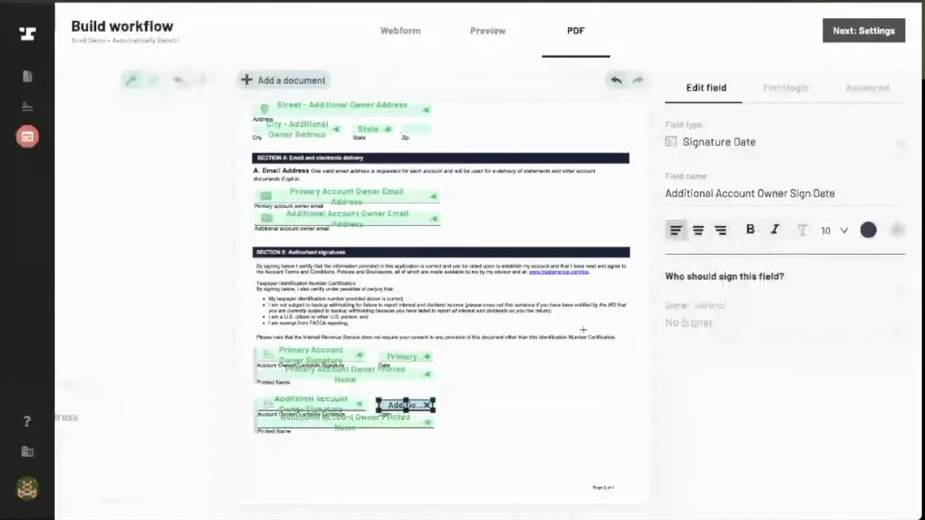
click(750, 334)
click(744, 401)
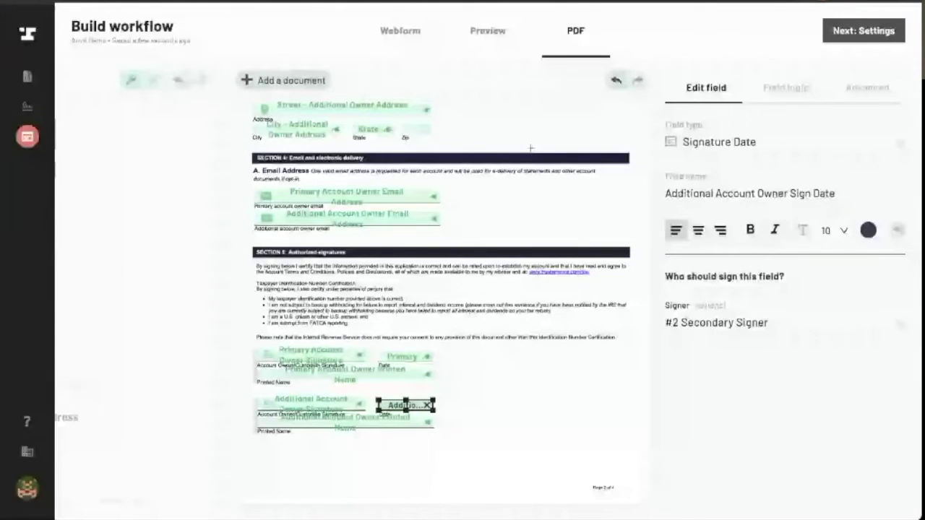
scroll(531, 148, up, 3)
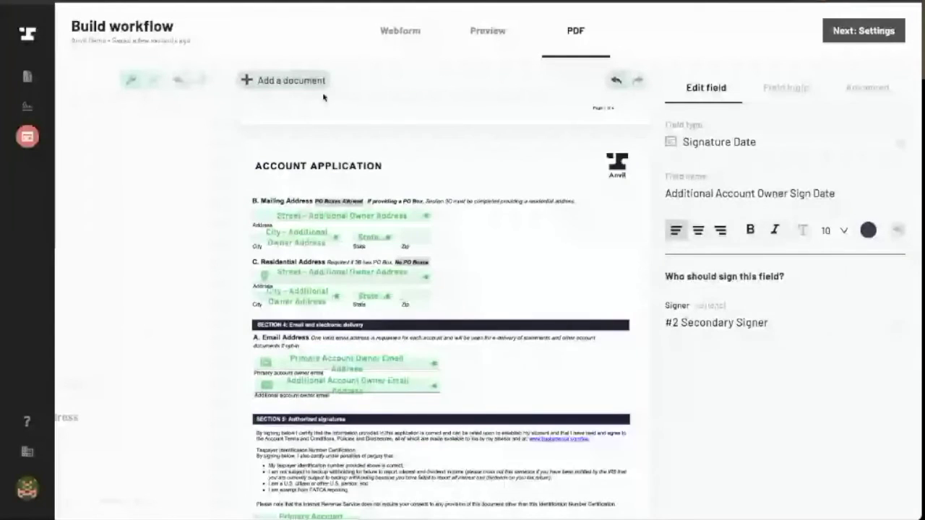
On the settings page, rename the workflow to 'Anvil Demo Workflow 10/7'
click(887, 32)
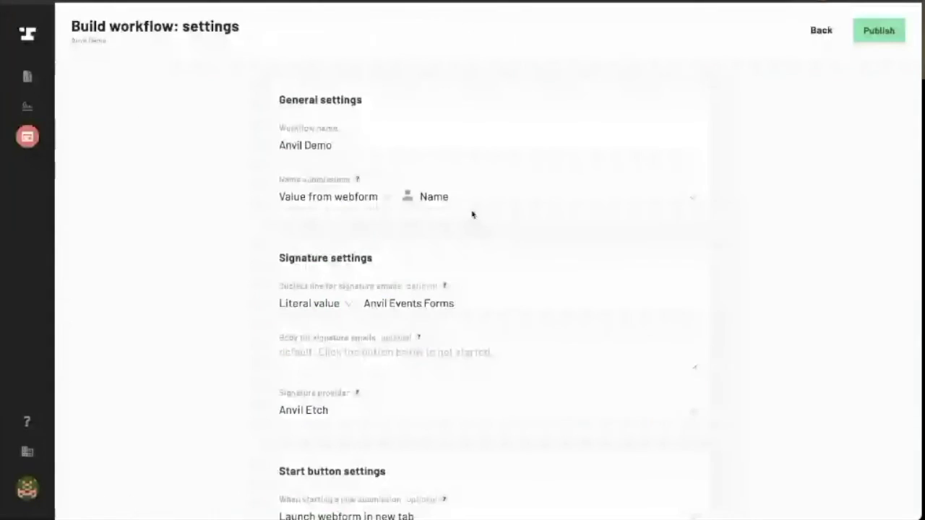
click(347, 147)
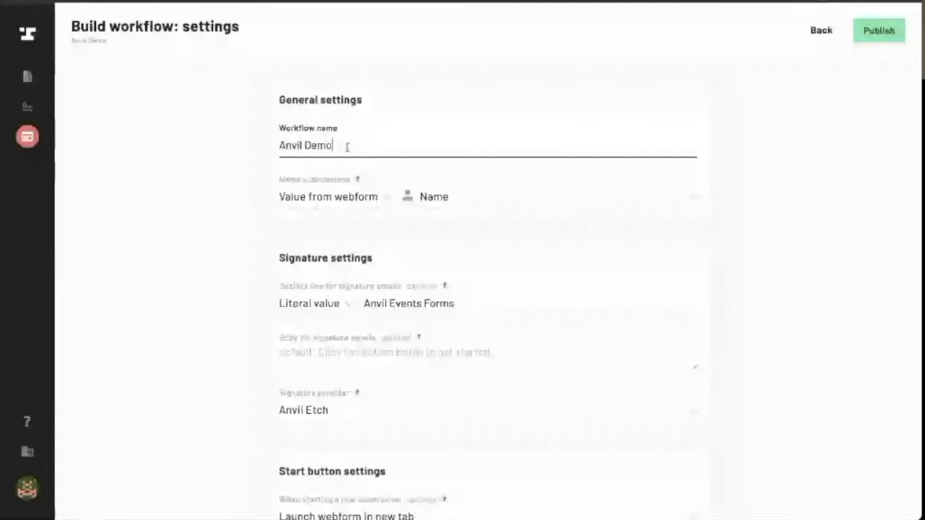
text(Workflow 10/)
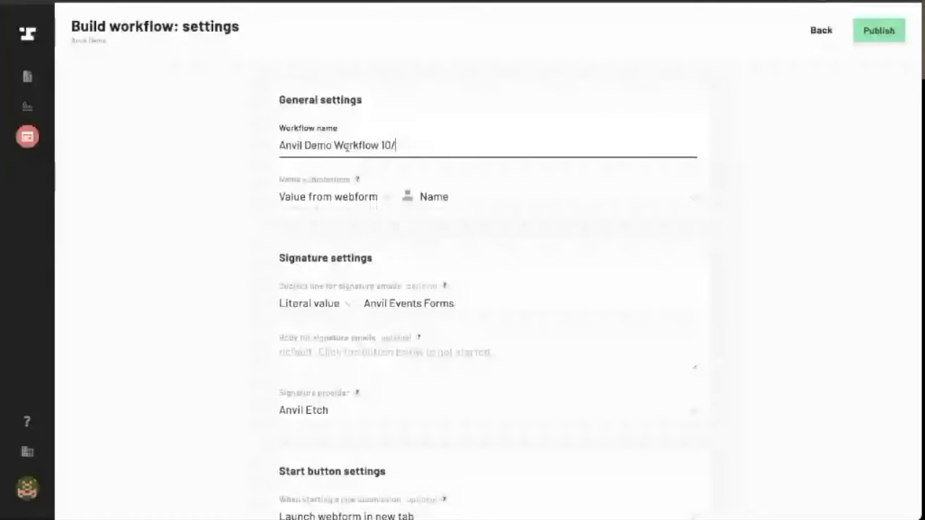
text(7)
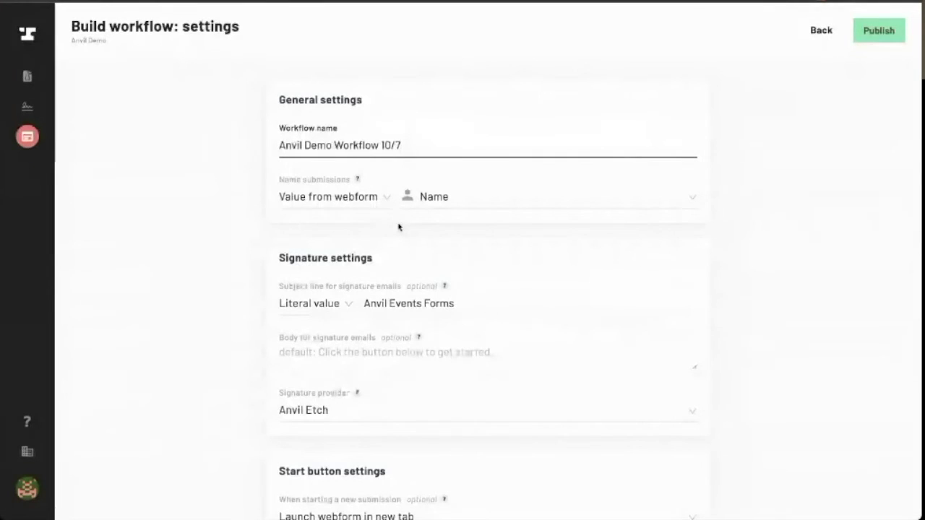
click(876, 45)
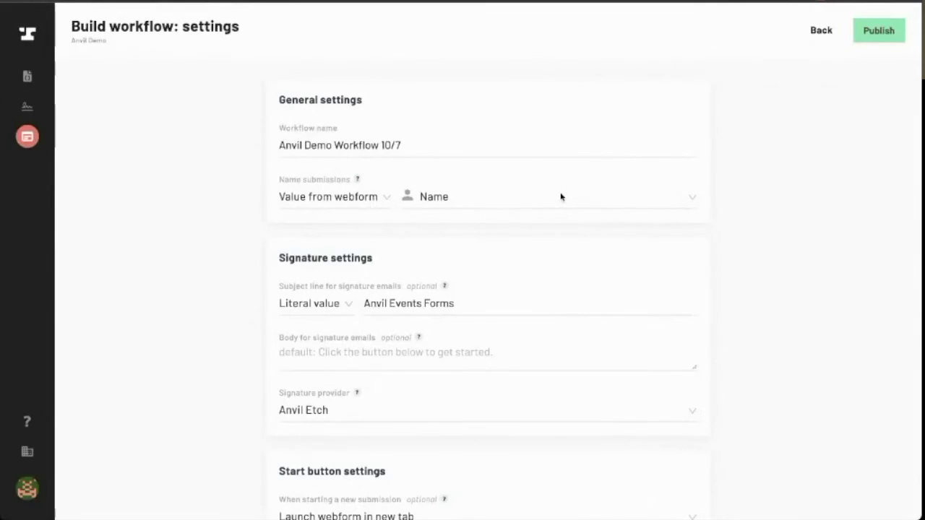
scroll(561, 196, down, 1)
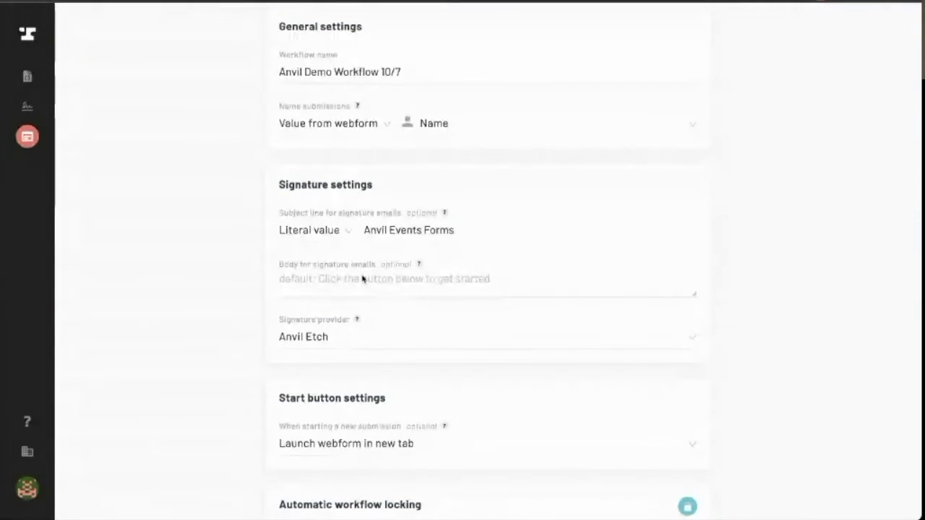
click(341, 233)
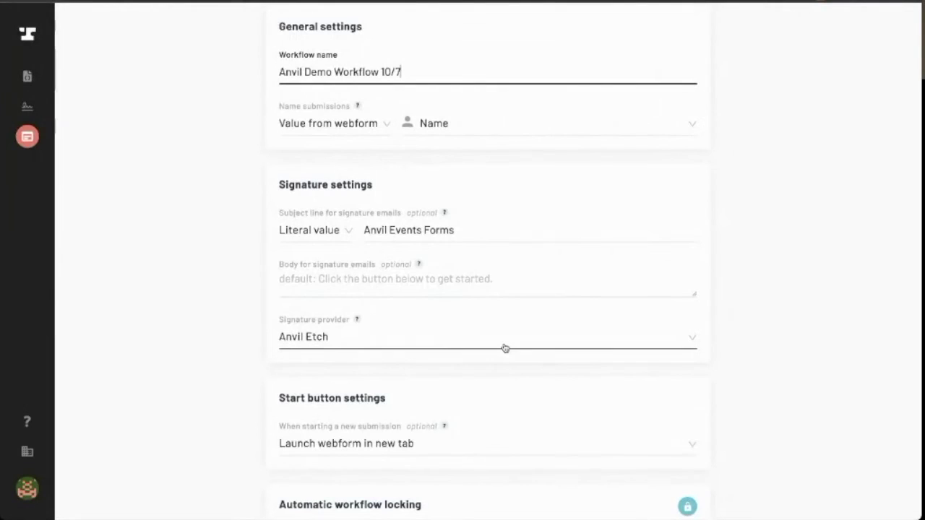
Scroll through the signature, start button, locking and notification settings
scroll(505, 348, down, 3)
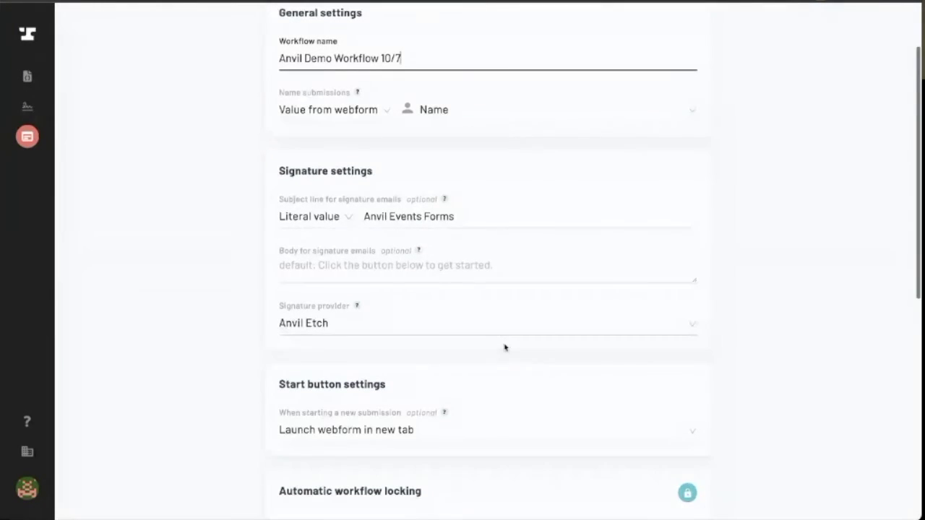
scroll(513, 324, down, 1)
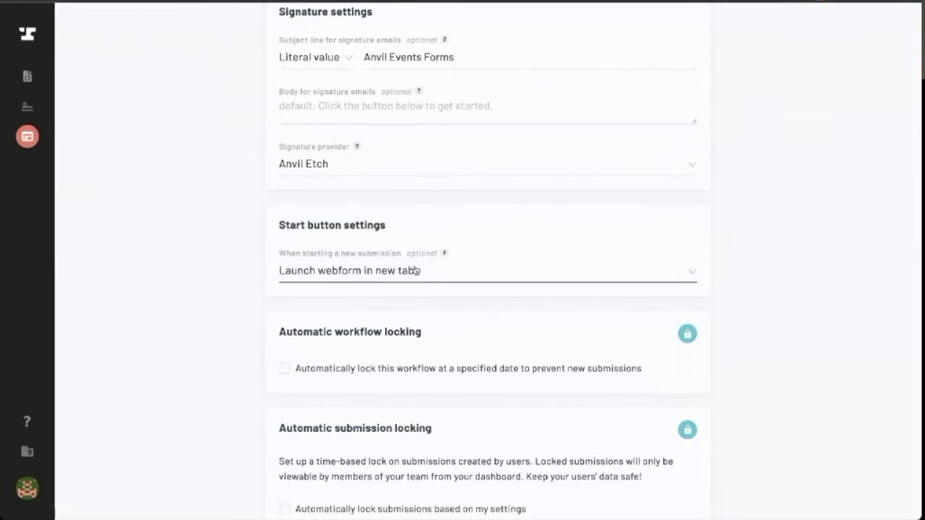
scroll(367, 287, down, 3)
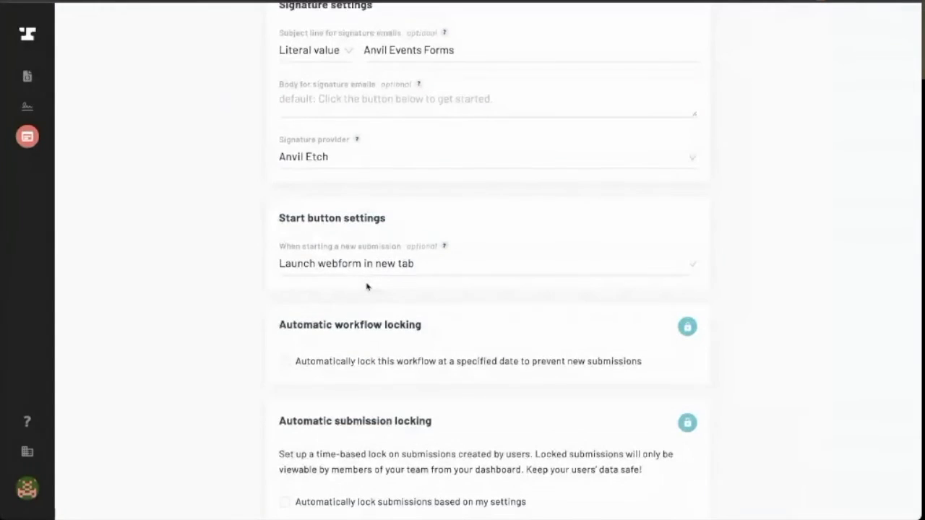
scroll(367, 287, down, 3)
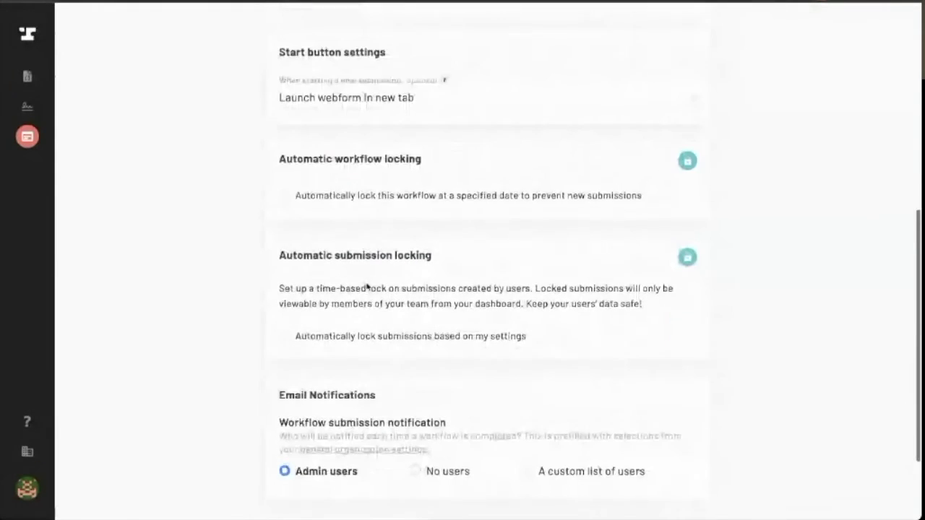
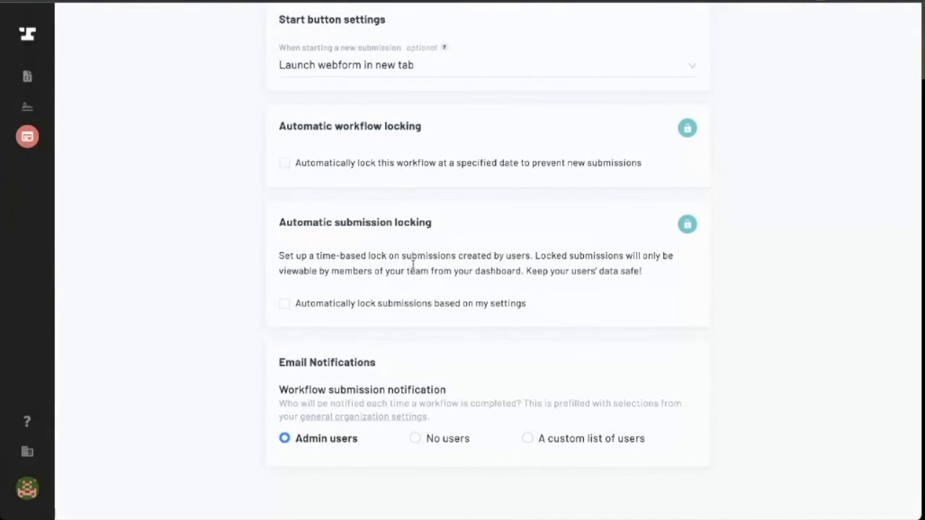
Publish the 'Anvil Demo Workflow 10/7' settings and return to its empty submissions page
scroll(516, 380, down, 1)
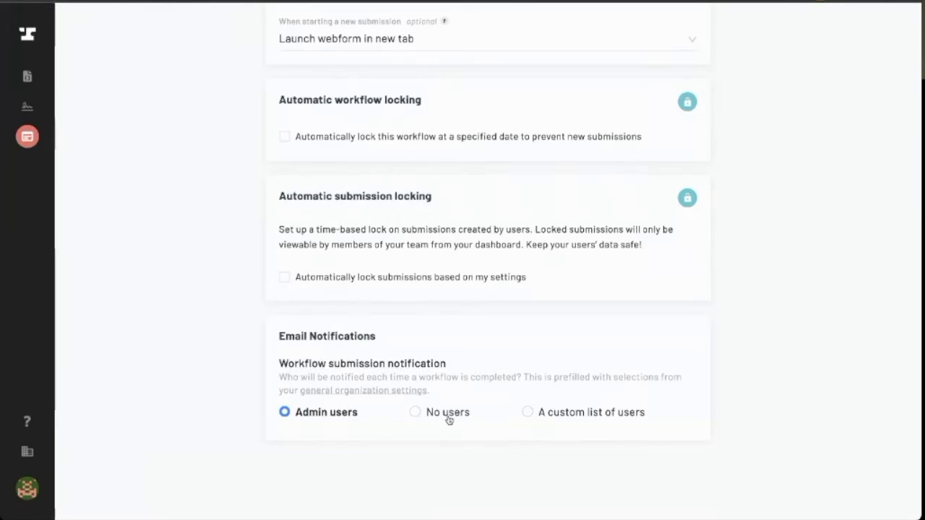
scroll(539, 380, up, 7)
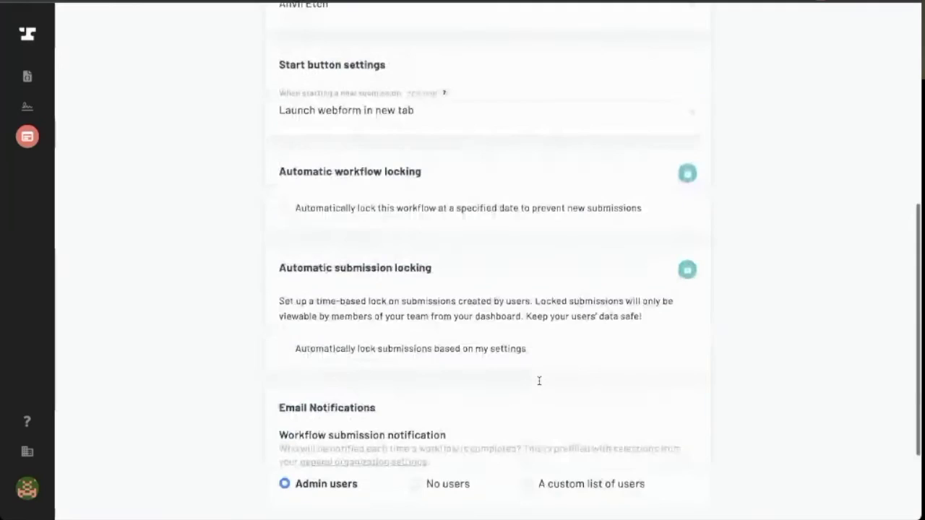
click(872, 31)
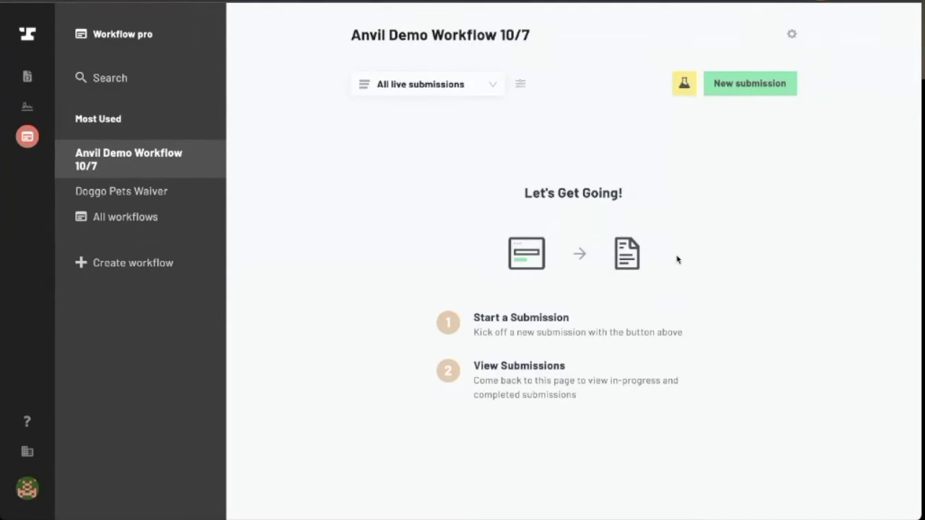
click(766, 88)
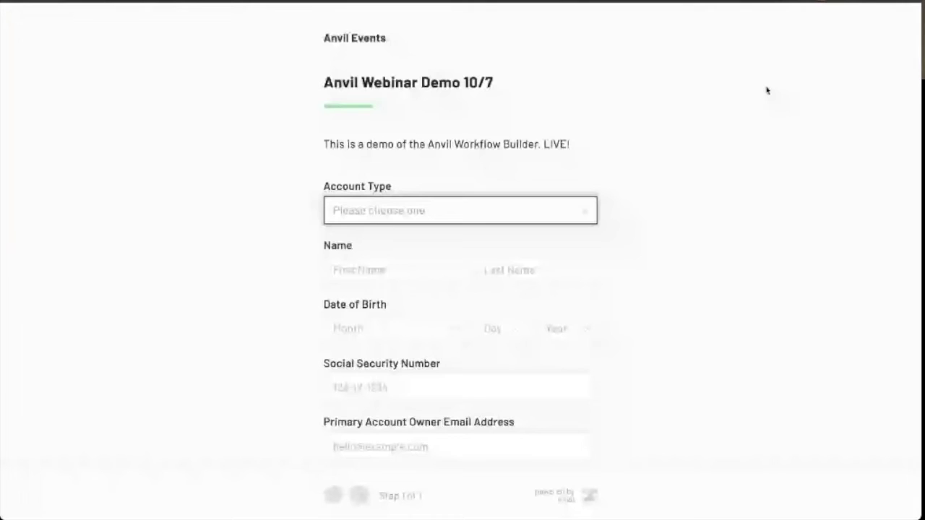
scroll(640, 149, down, 1)
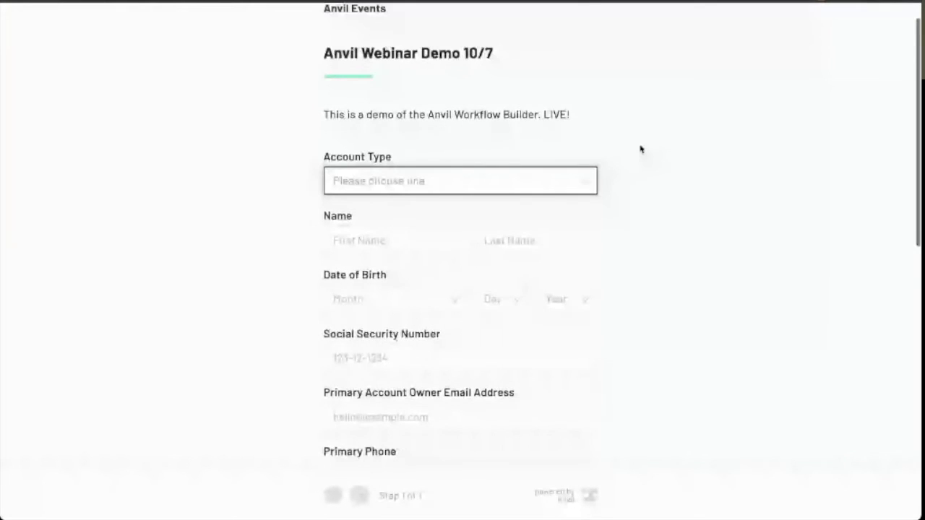
click(501, 243)
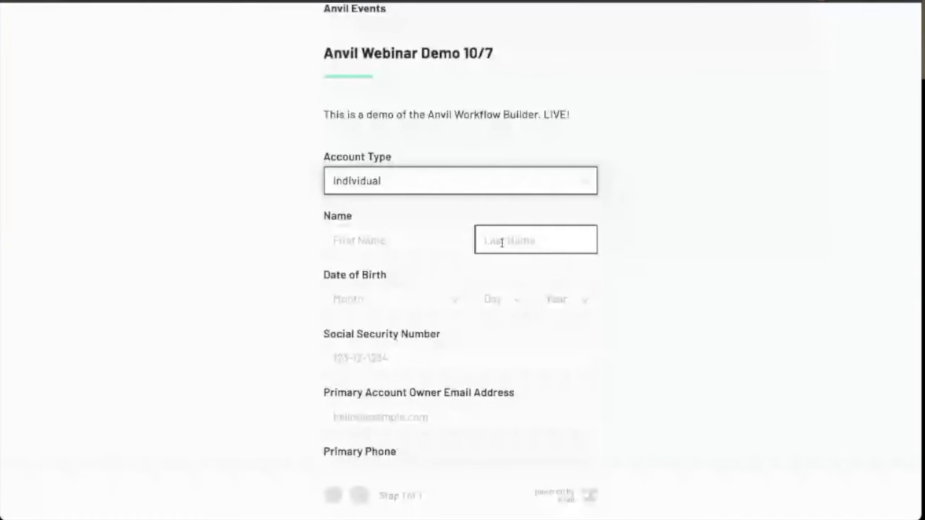
click(410, 238)
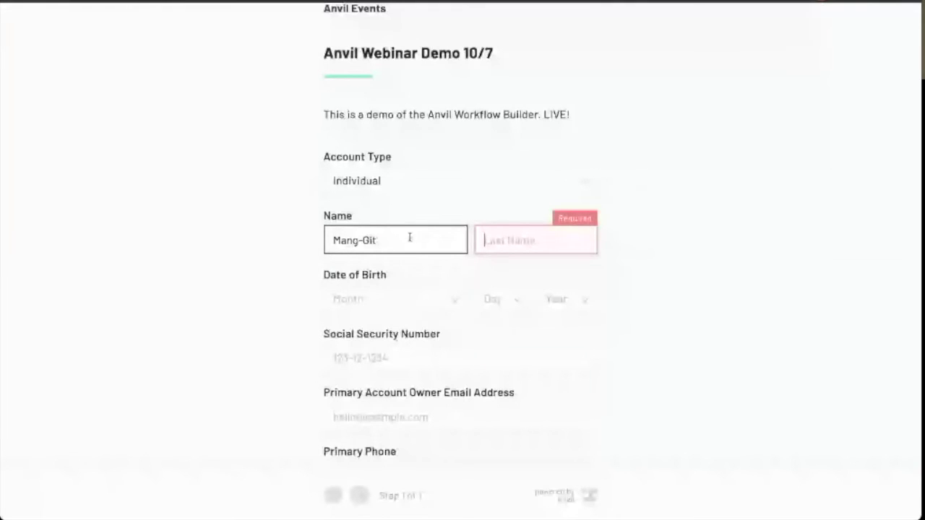
click(383, 308)
click(381, 437)
click(498, 298)
scroll(491, 390, down, 5)
click(492, 406)
click(582, 299)
scroll(571, 382, down, 8)
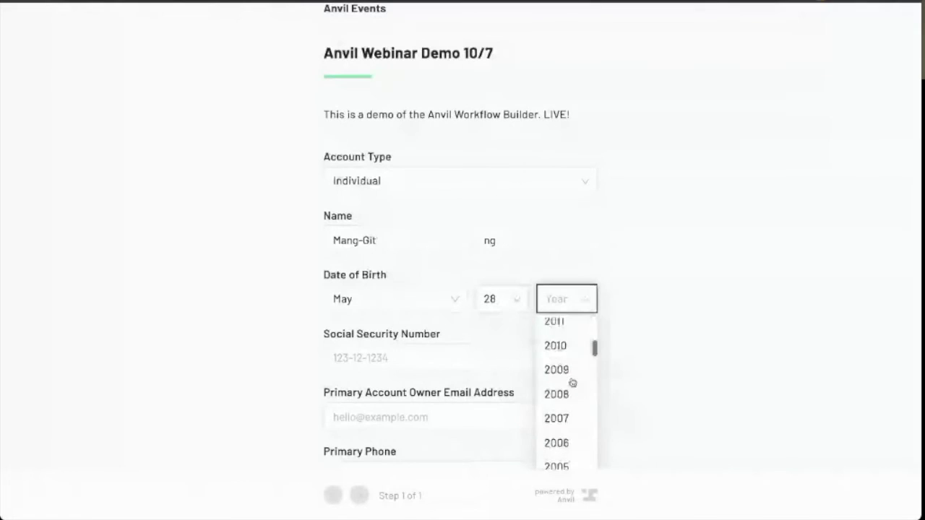
click(571, 367)
scroll(575, 333, down, 2)
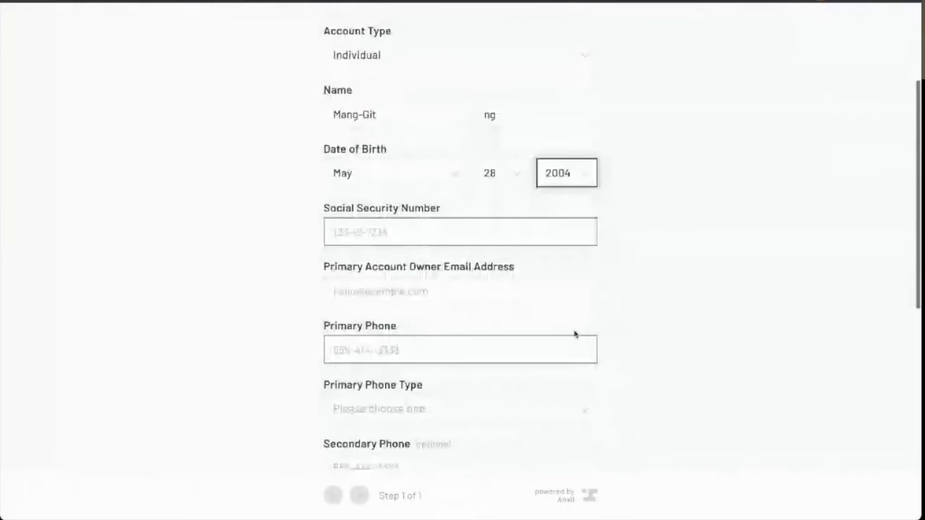
Enter the owner's Social Security Number, email address and full primary phone number
click(440, 231)
key(Tab)
click(337, 240)
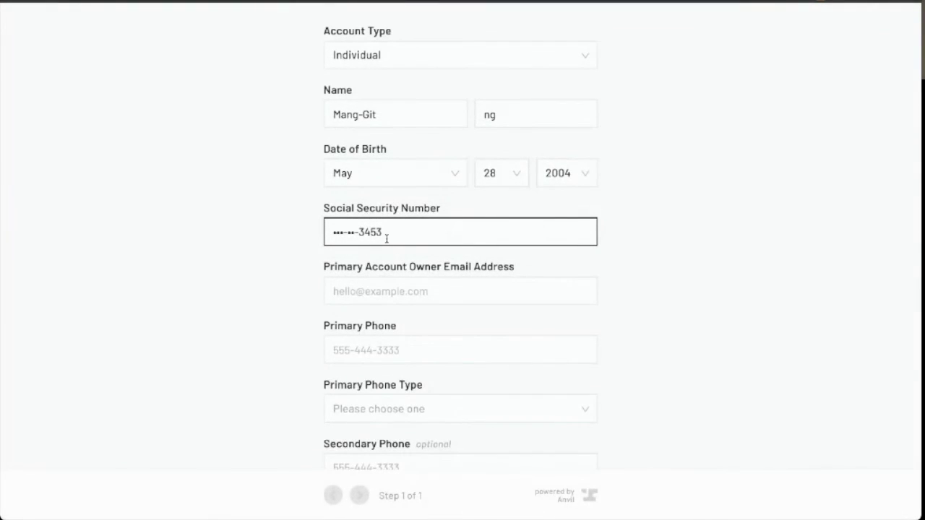
click(378, 295)
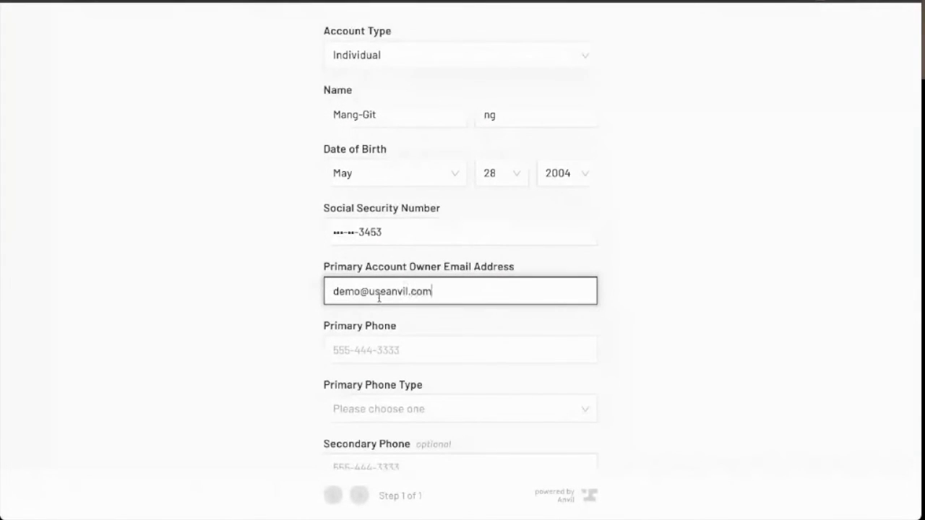
click(364, 347)
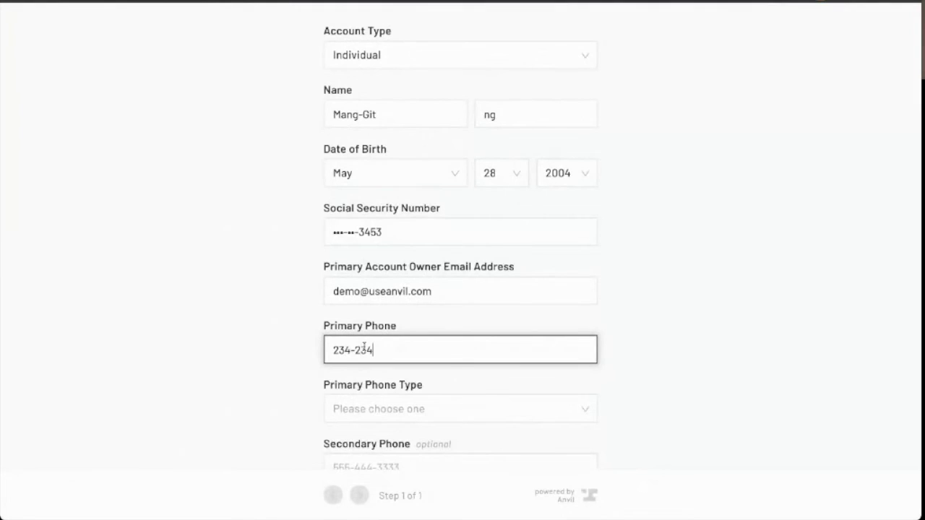
click(633, 345)
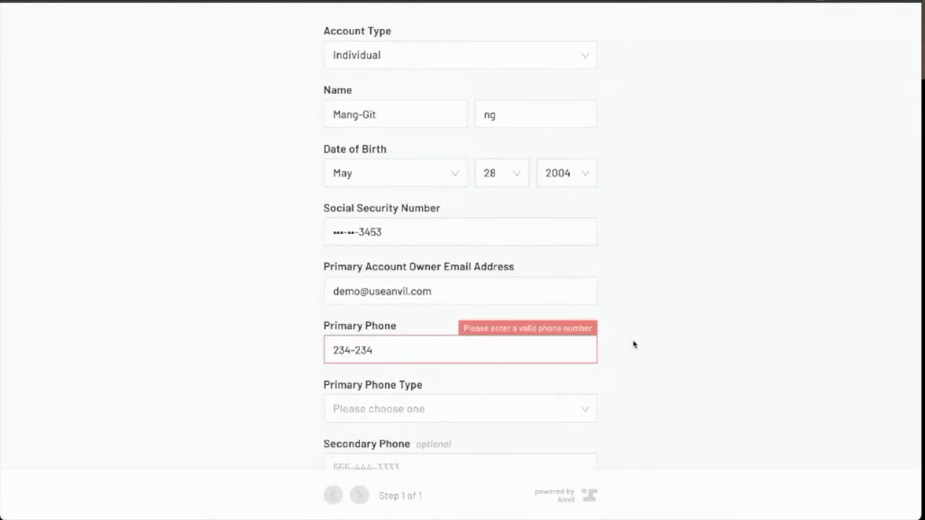
click(439, 359)
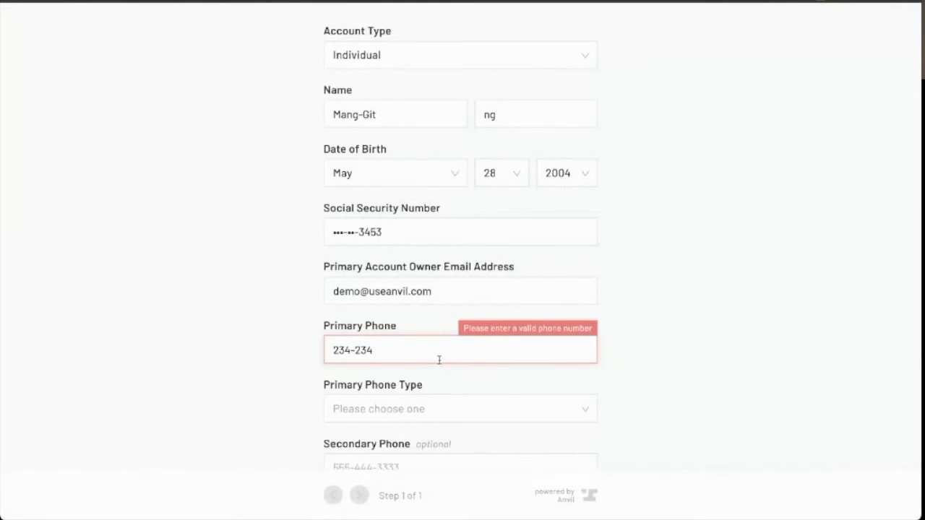
text(-2342)
Set the primary phone type to Cell and the occupation to Fun Police
scroll(698, 383, down, 3)
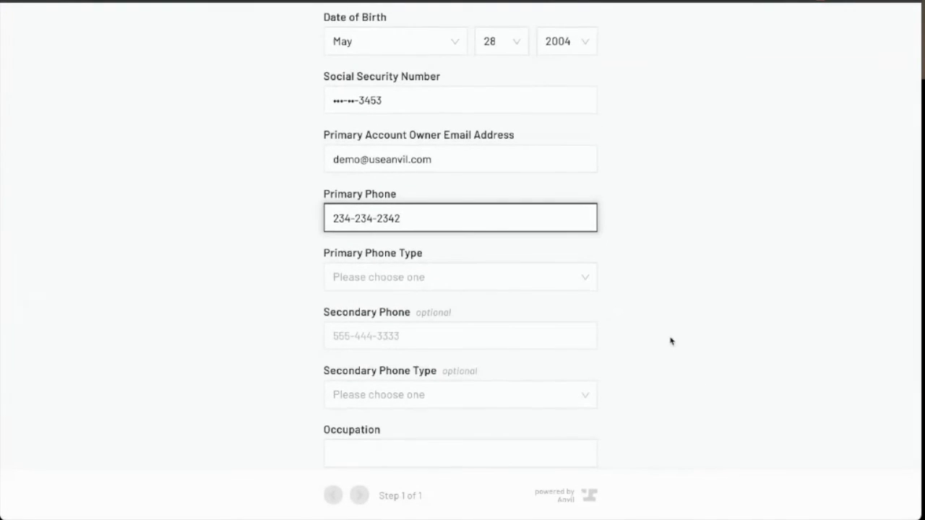
click(553, 274)
click(499, 332)
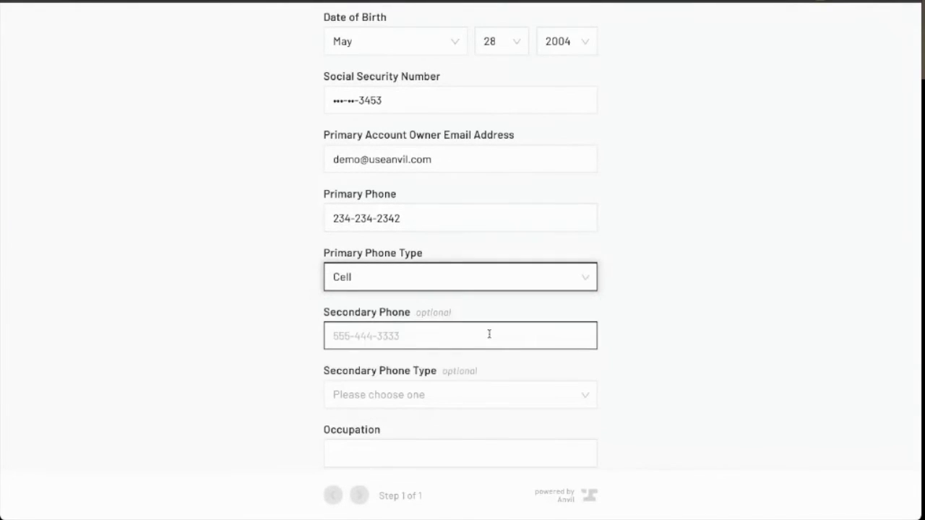
click(471, 339)
scroll(471, 339, down, 2)
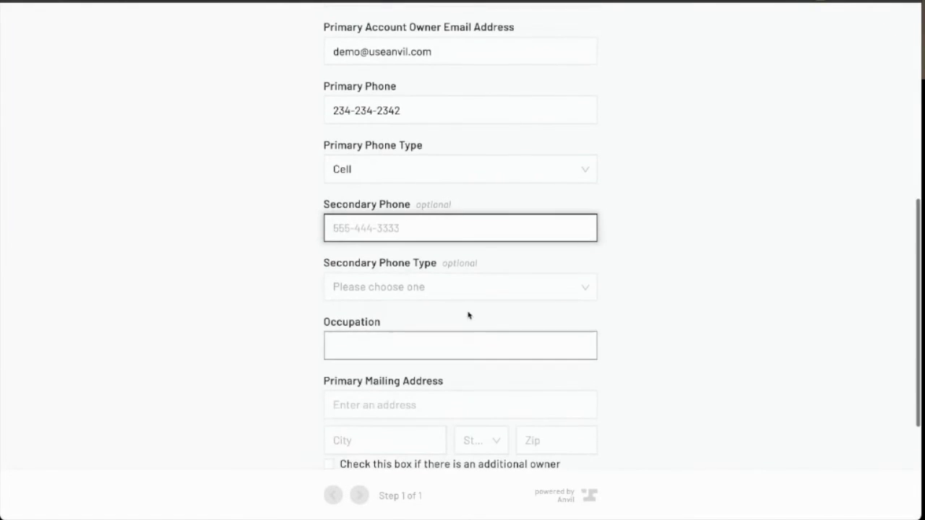
click(437, 352)
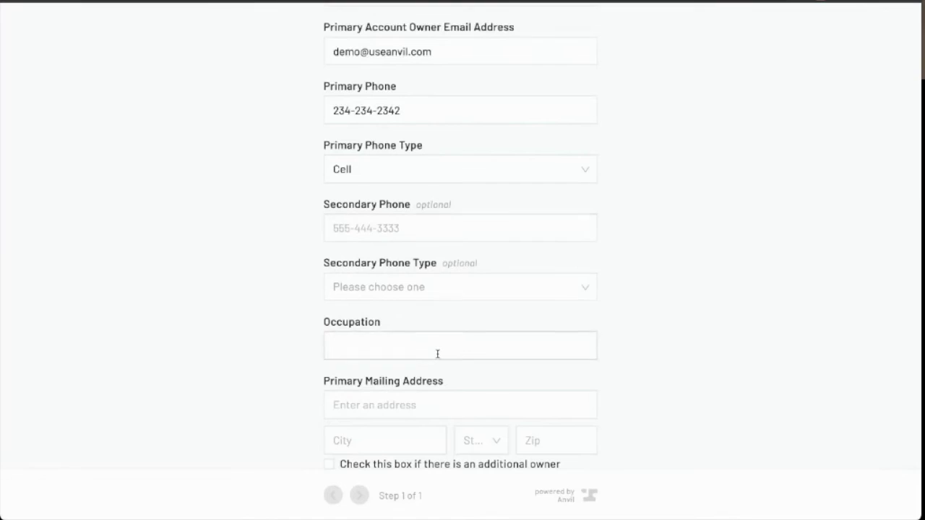
text(Fun Police)
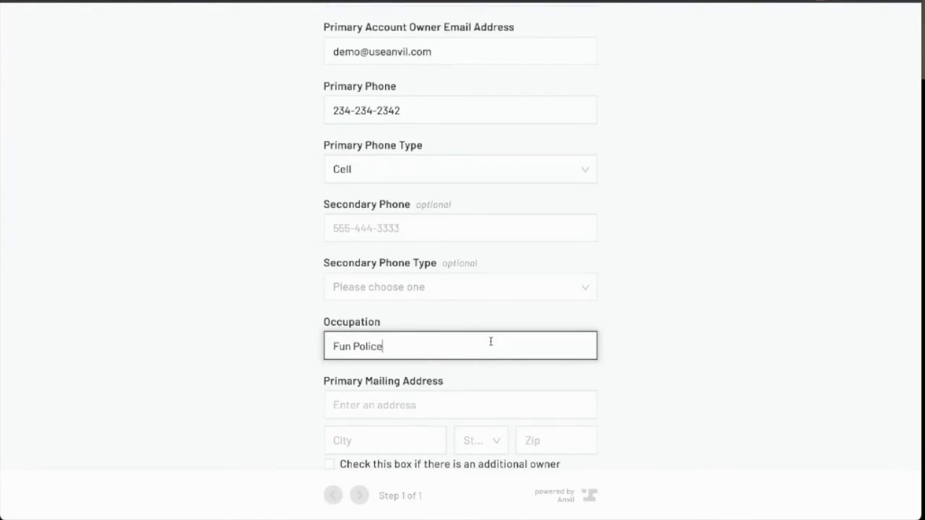
Fill the primary mailing address from the first autocomplete suggestion, populating city, state and zip
scroll(490, 343, down, 1)
click(483, 329)
text(34)
scroll(471, 344, down, 2)
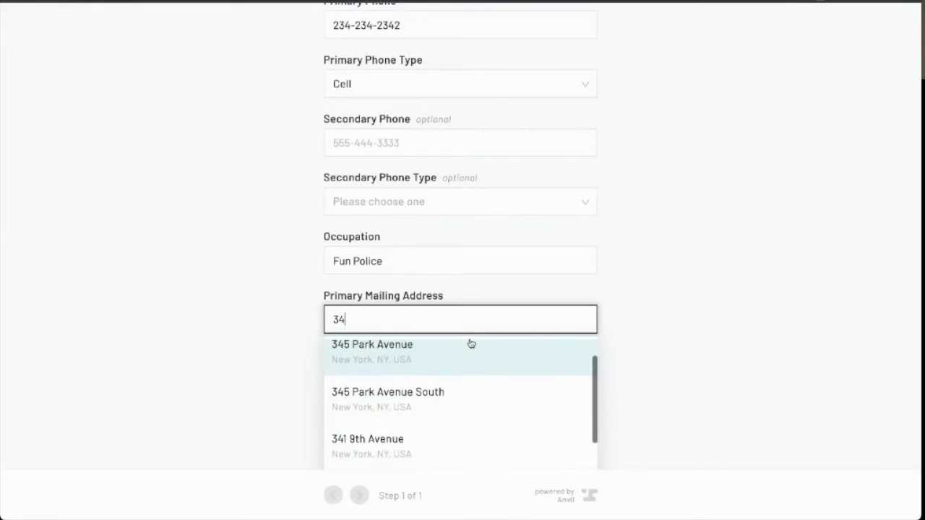
scroll(623, 329, down, 1)
scroll(623, 329, down, 1)
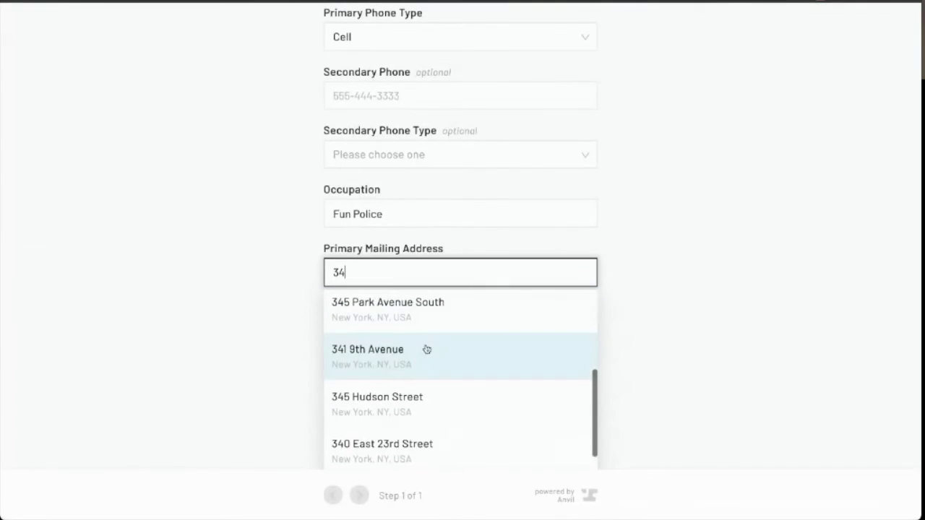
scroll(426, 351, up, 1)
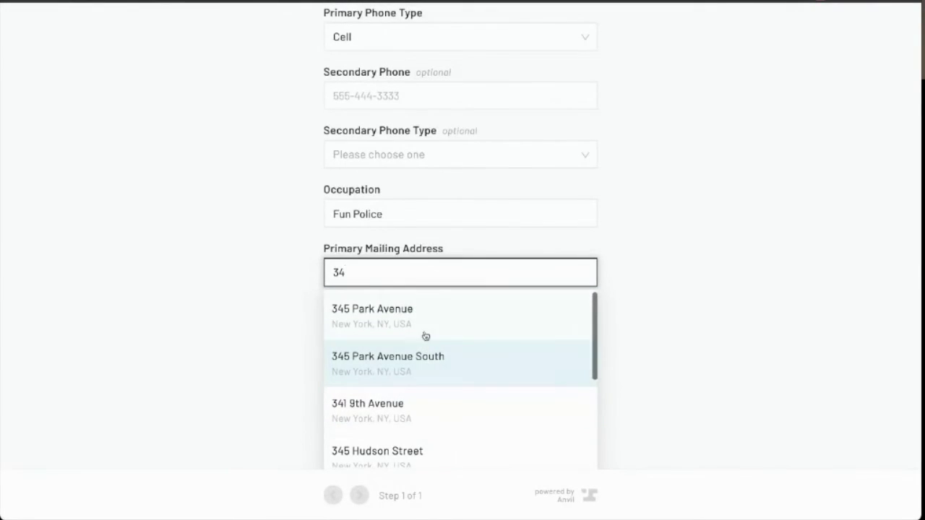
click(424, 331)
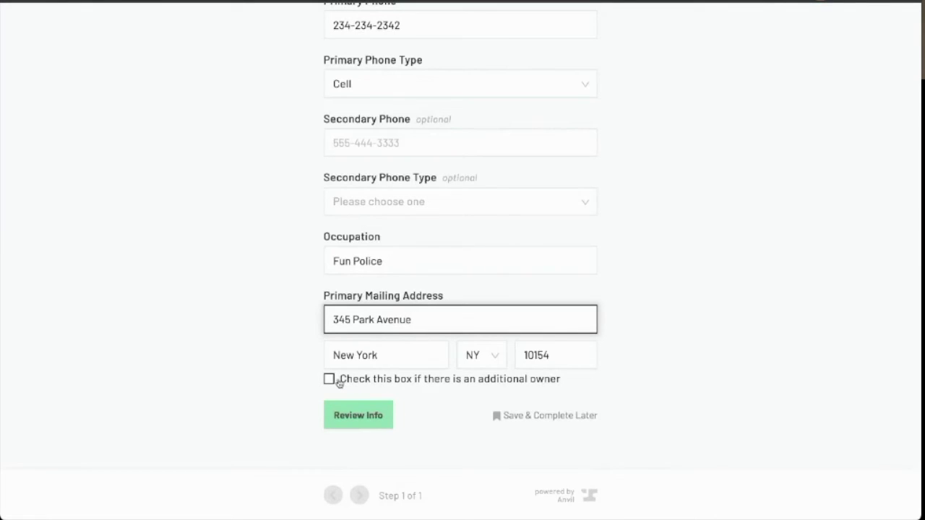
Try the additional owner step, then set no additional owner, review the information and Finish & Submit
click(338, 383)
click(355, 425)
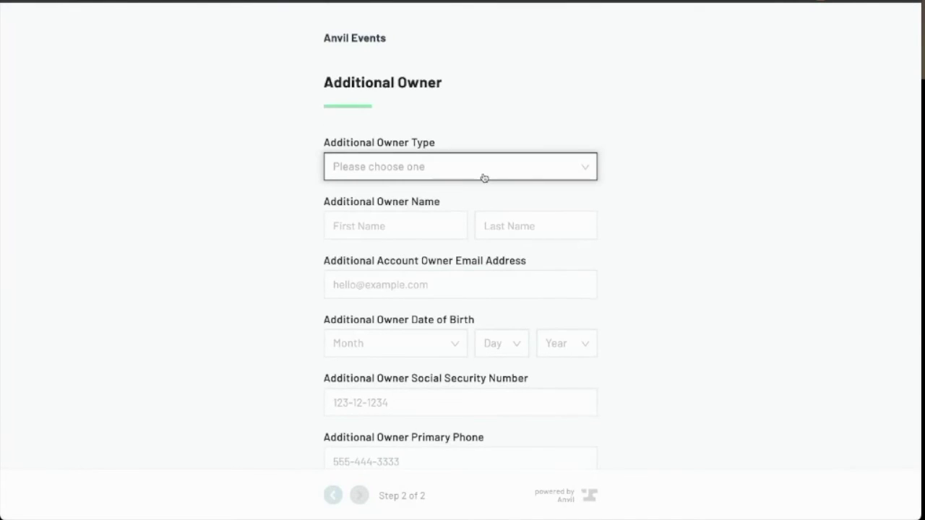
scroll(484, 177, down, 6)
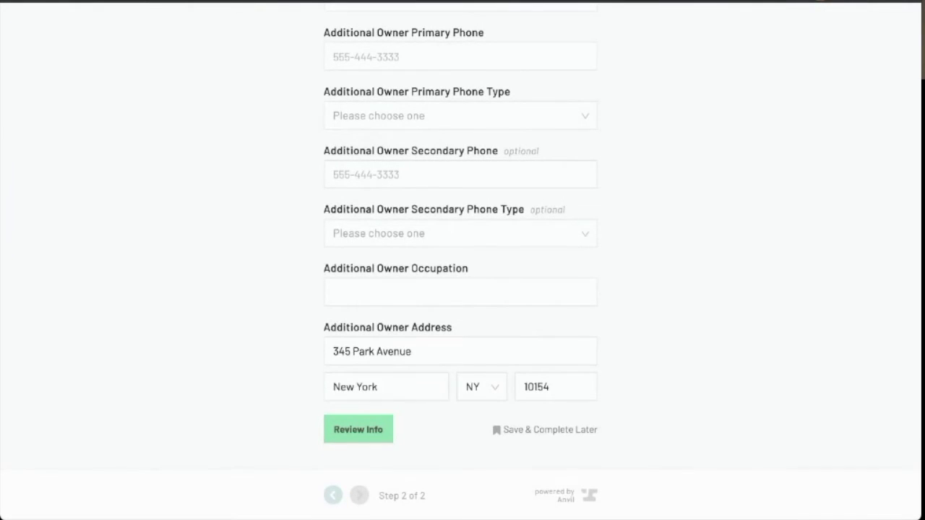
click(332, 496)
scroll(349, 419, down, 10)
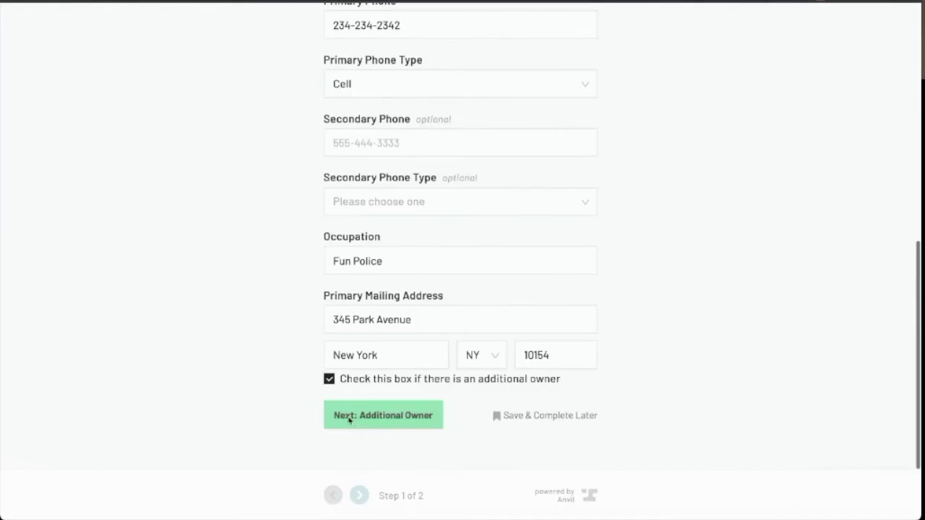
click(329, 379)
click(369, 409)
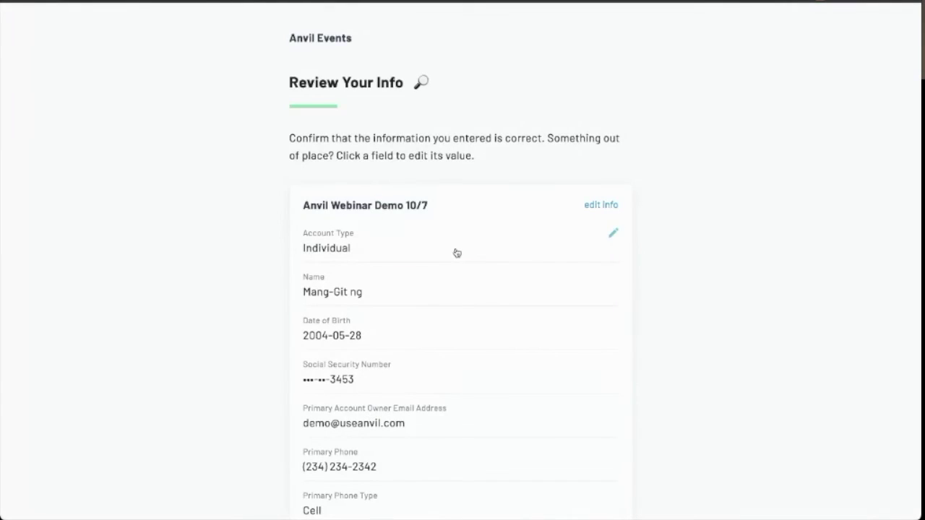
scroll(457, 253, down, 4)
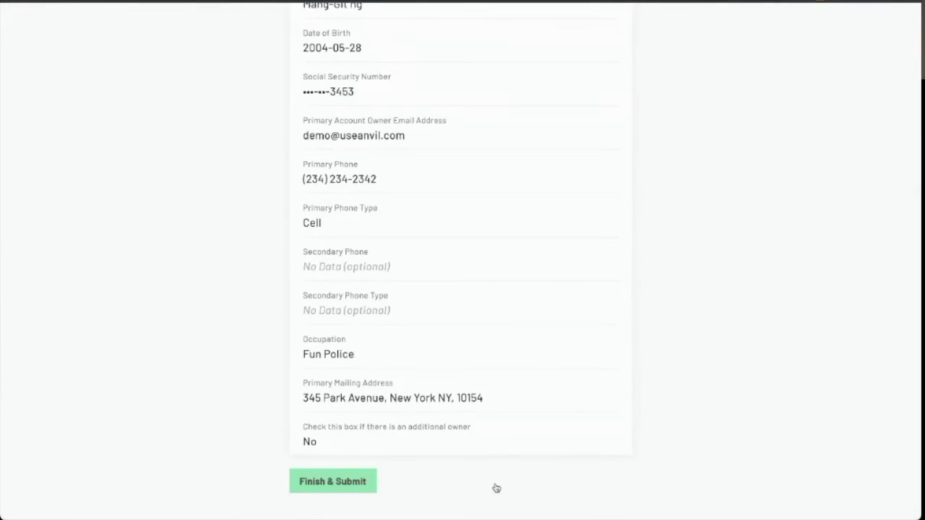
click(340, 482)
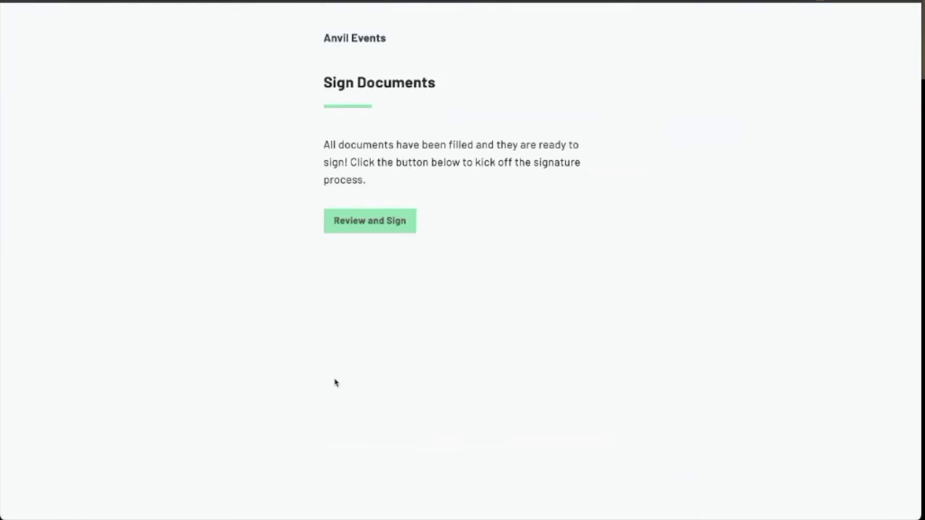
Start Review and Sign and log back in with the saved credentials
click(400, 229)
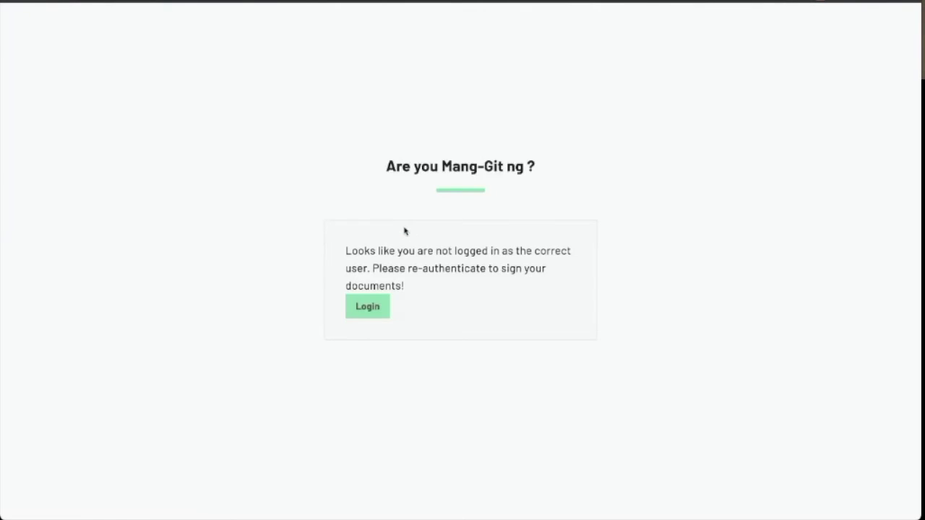
click(373, 314)
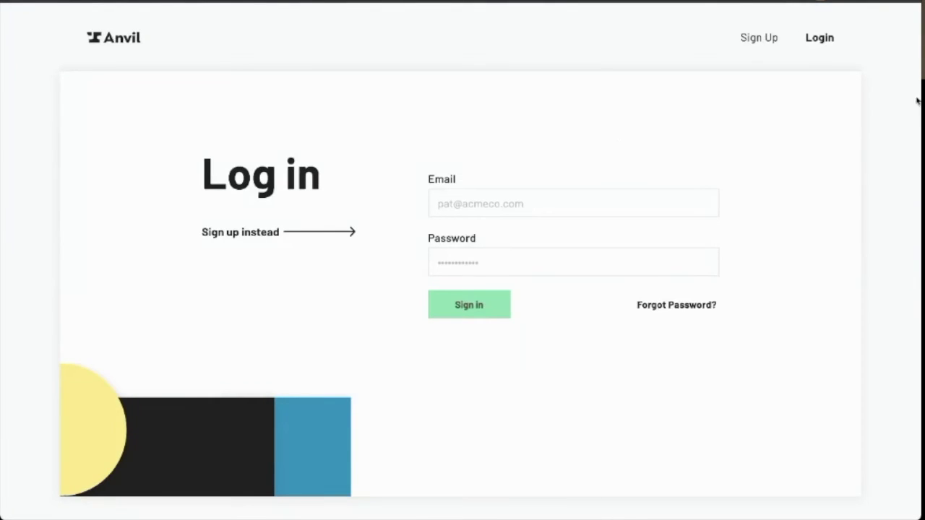
click(447, 306)
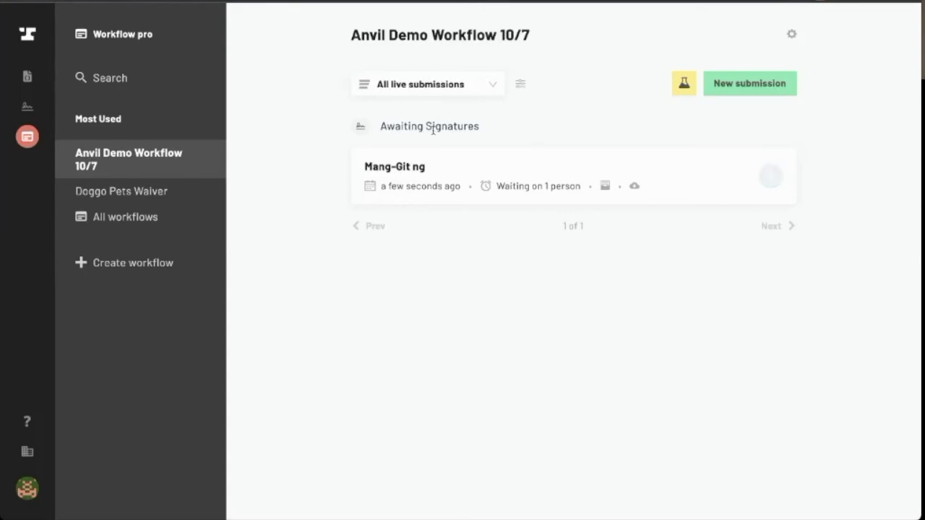
Open the submission awaiting signatures and show all of its data
click(770, 177)
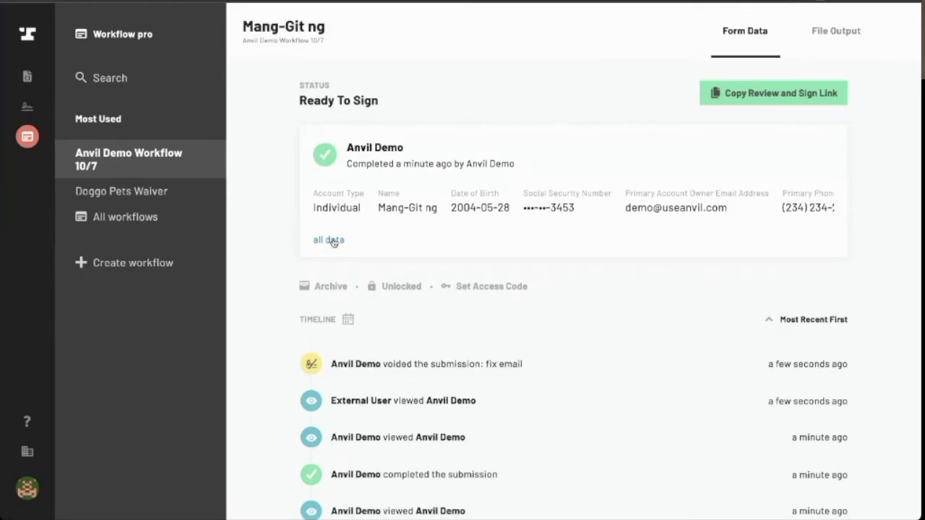
click(328, 240)
Change the owner email's .com ending to .io, update the submission, and copy the Review and Sign link
click(813, 146)
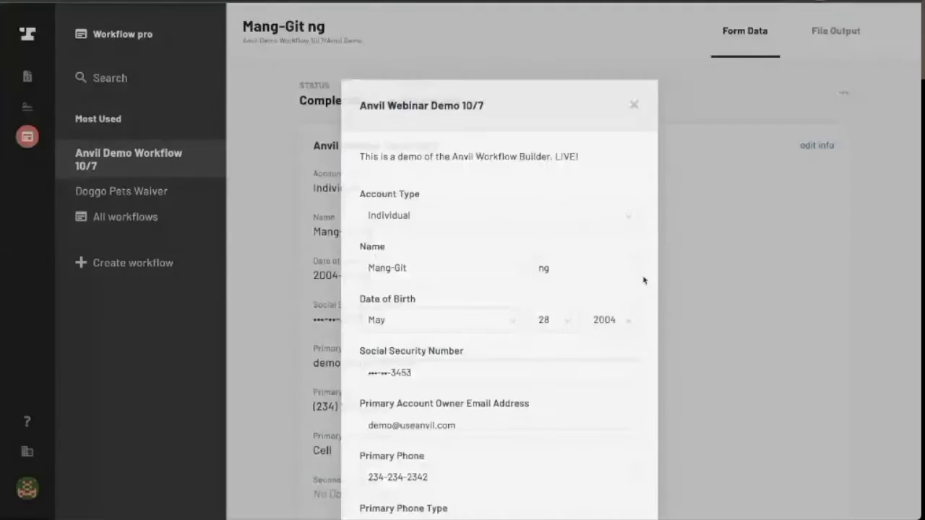
scroll(497, 326, down, 1)
scroll(496, 326, down, 1)
drag(389, 335, 413, 338)
text(.i)
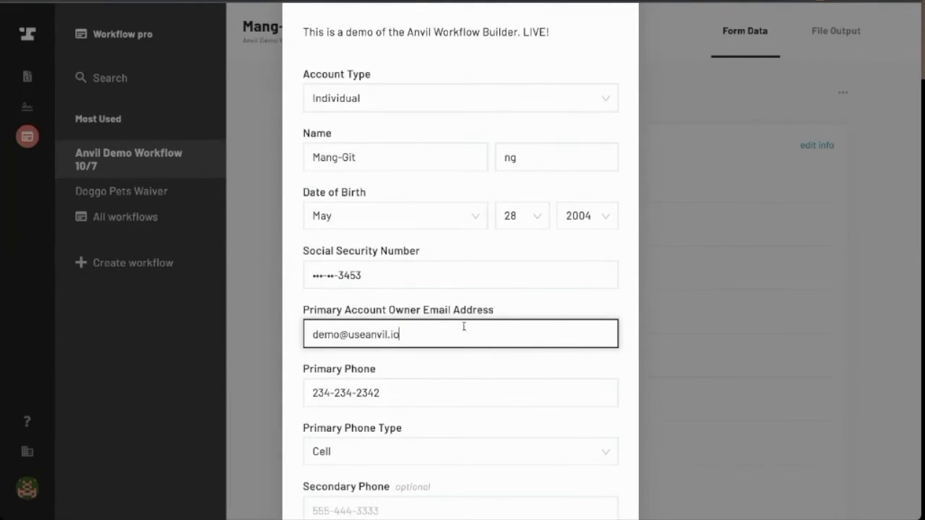
click(593, 316)
scroll(591, 316, down, 4)
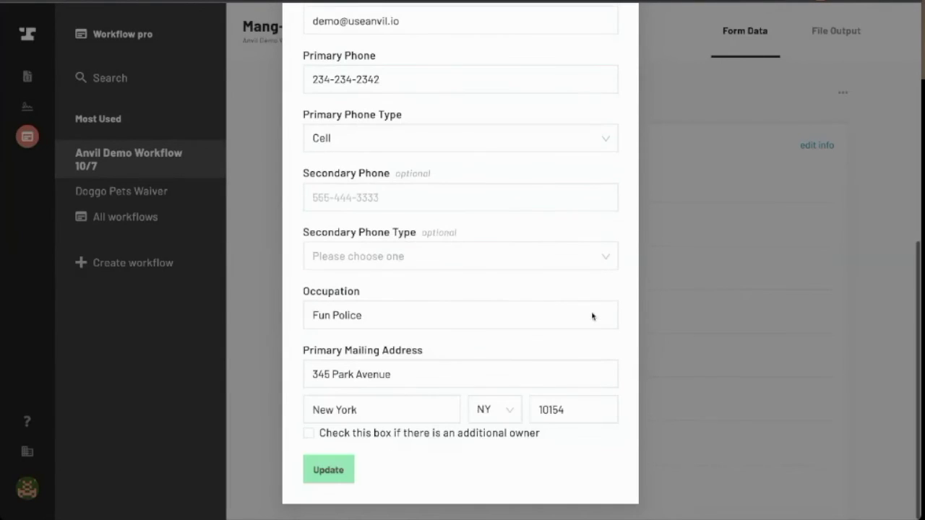
click(333, 467)
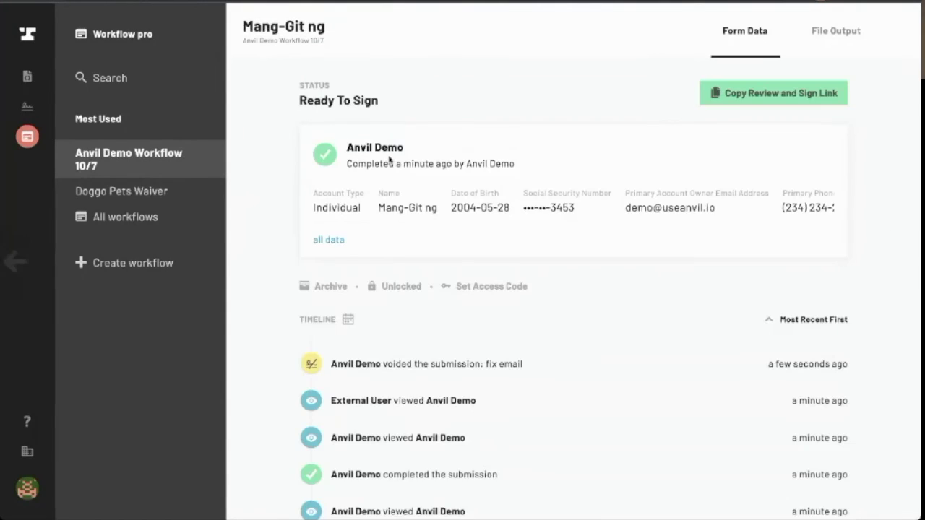
click(733, 99)
key(ctrl+shift+n)
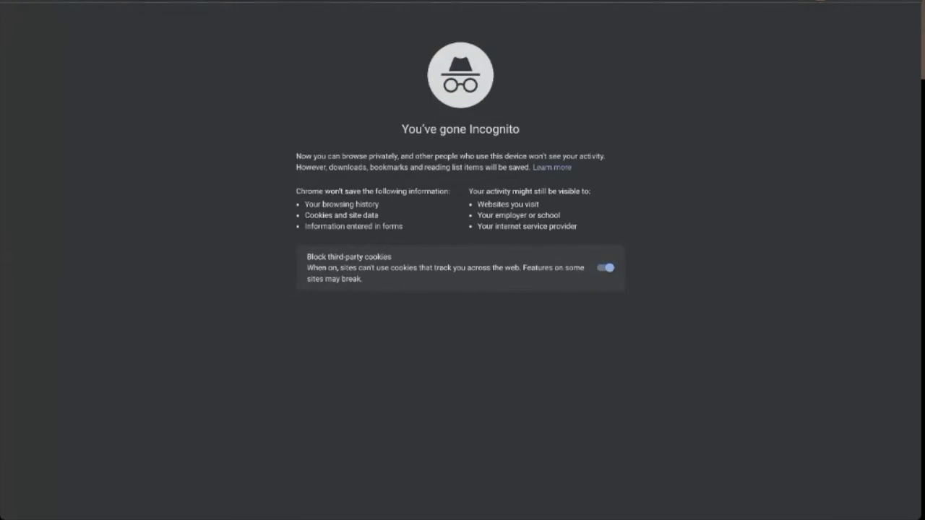
In the private window, load the signing link, accept signature and initials, and consent to e-signing
key(ctrl+v)
key(Return)
click(378, 226)
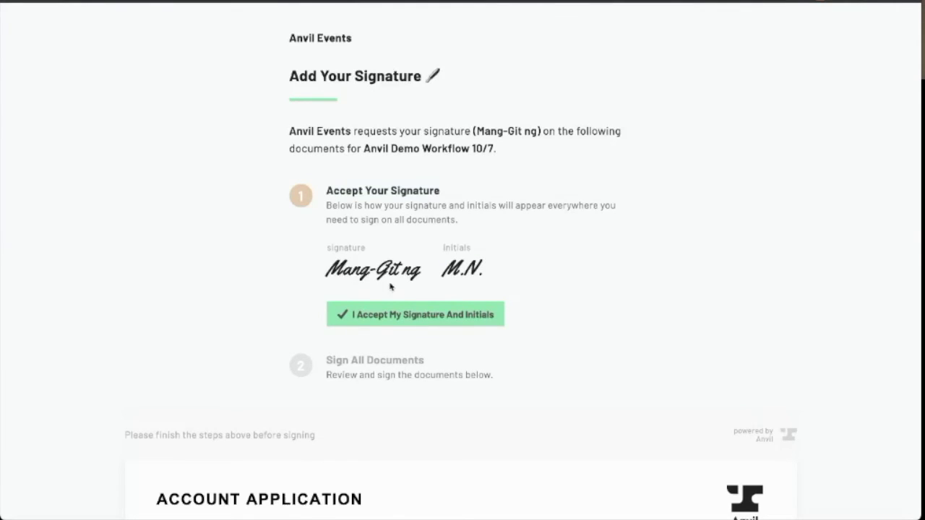
click(440, 316)
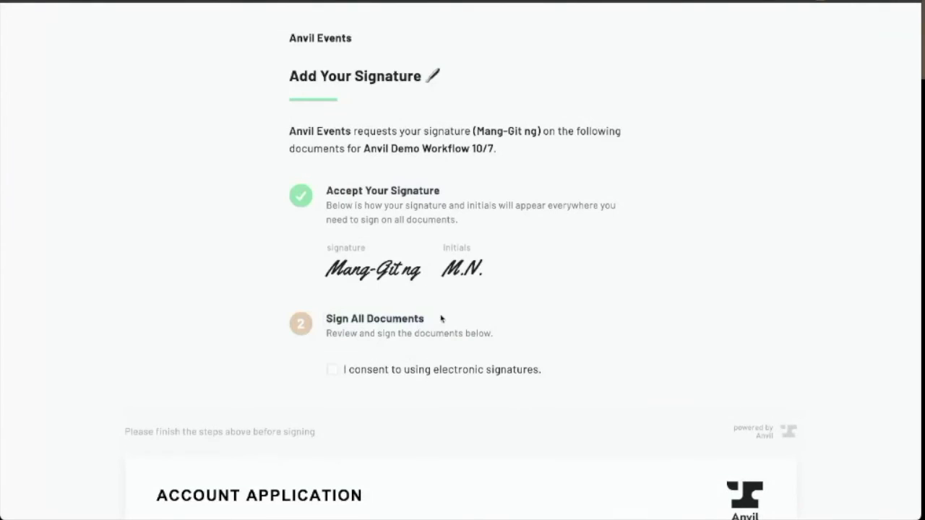
click(332, 369)
click(210, 428)
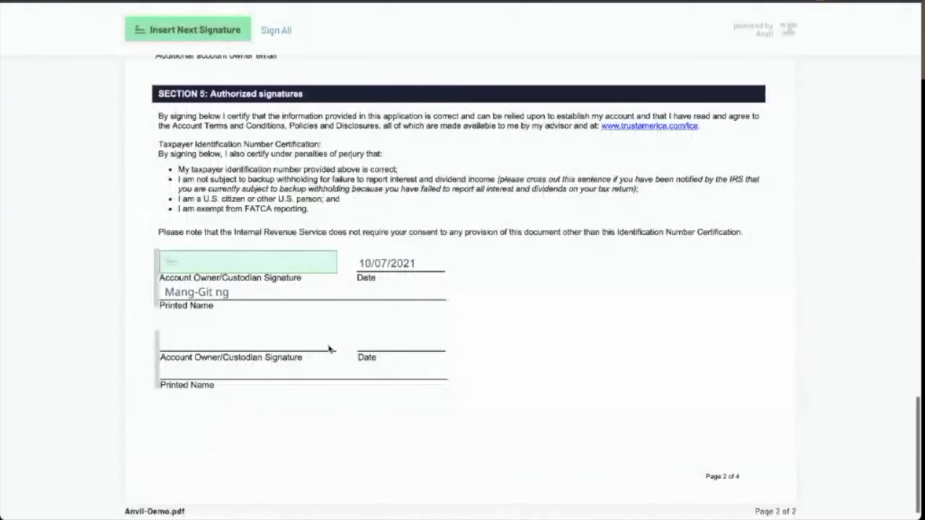
Scroll the account application to Section 5 and sign the Account Owner signature field
scroll(331, 351, up, 15)
scroll(328, 350, down, 5)
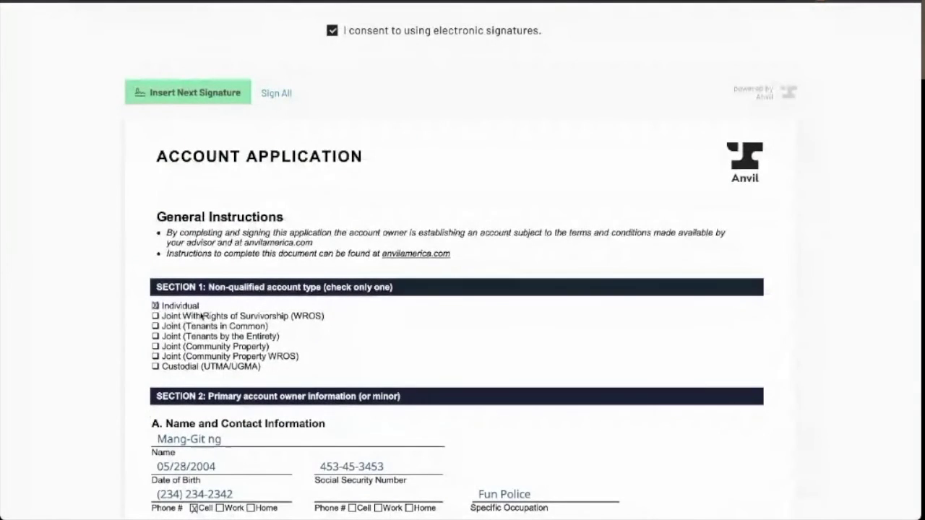
scroll(202, 316, down, 1)
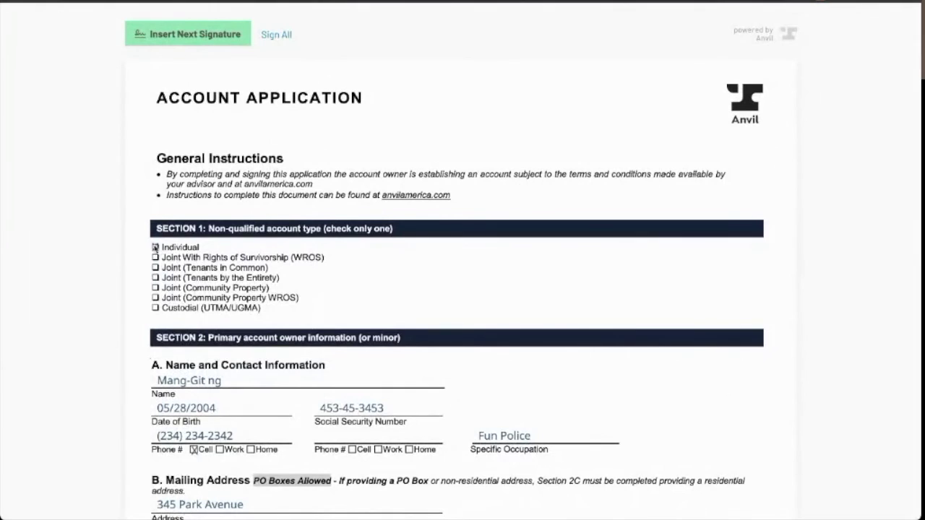
scroll(158, 297, down, 1)
scroll(239, 318, down, 1)
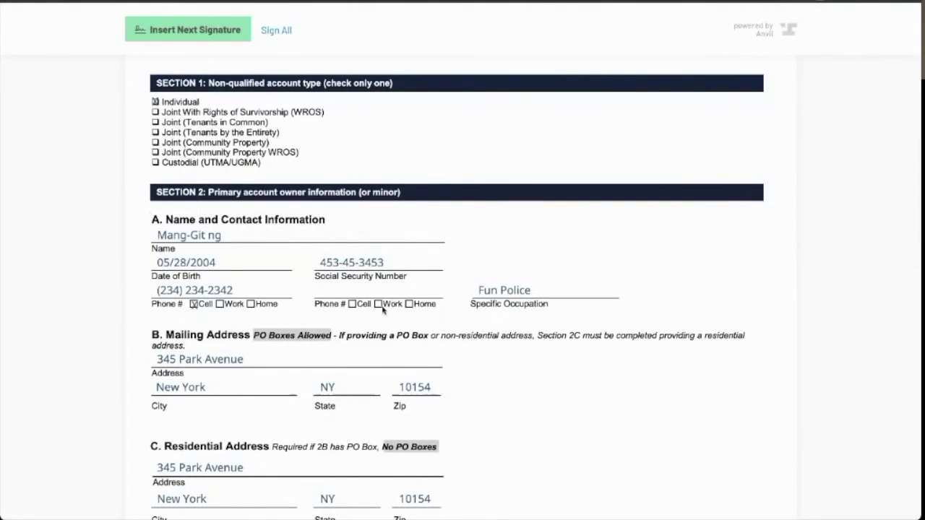
scroll(382, 310, down, 1)
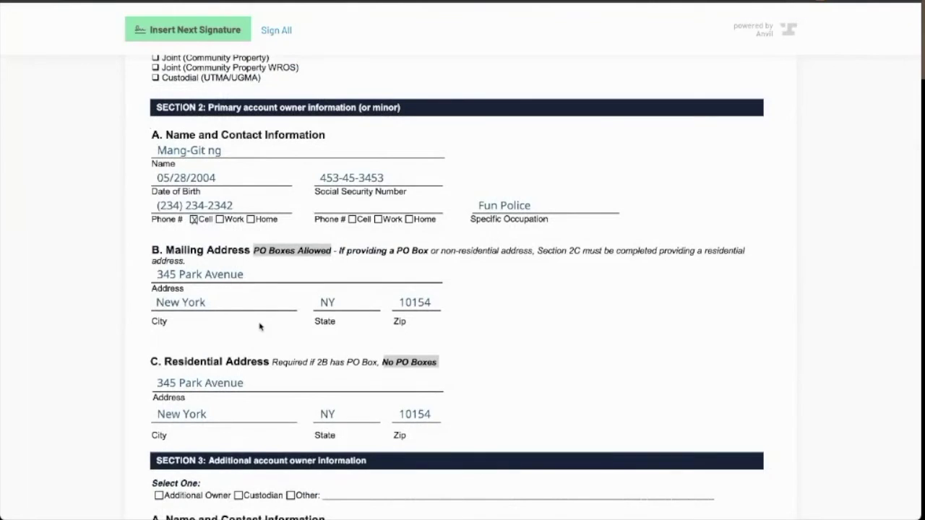
scroll(258, 323, down, 3)
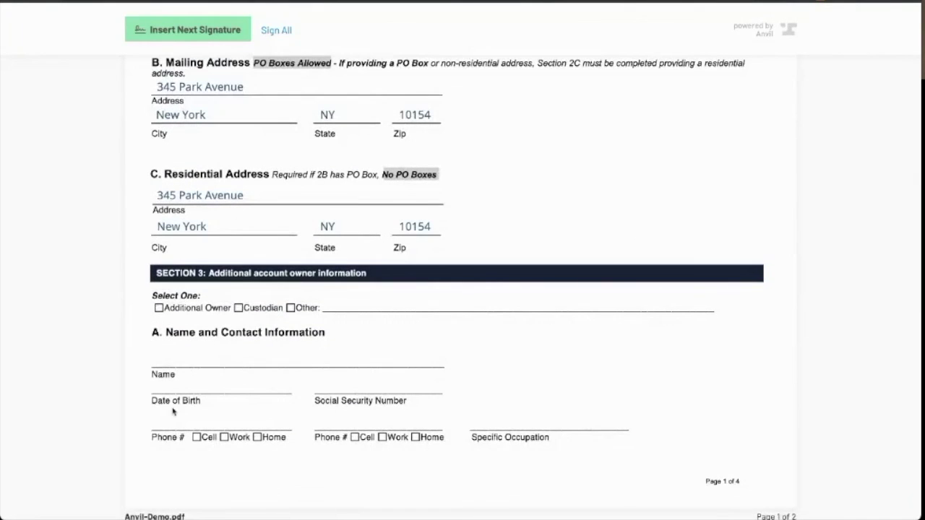
scroll(279, 354, down, 3)
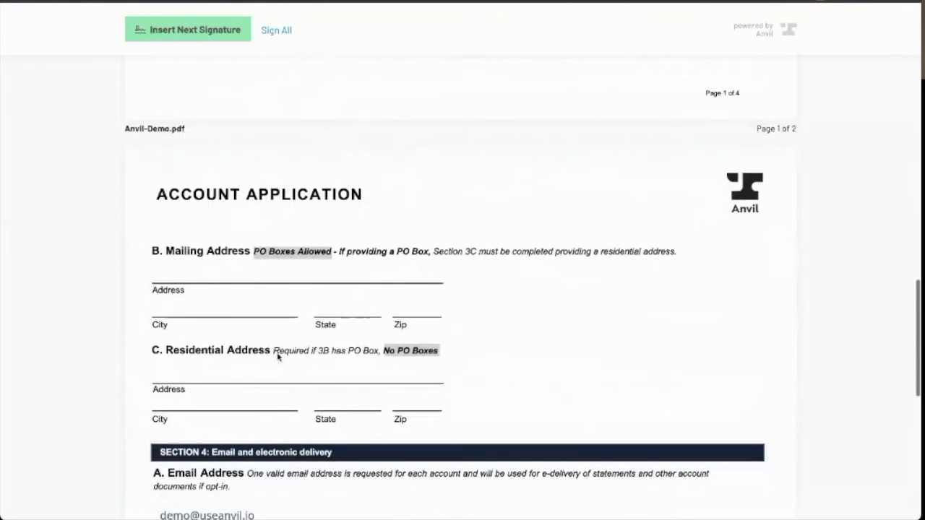
scroll(279, 354, down, 1)
scroll(278, 254, down, 1)
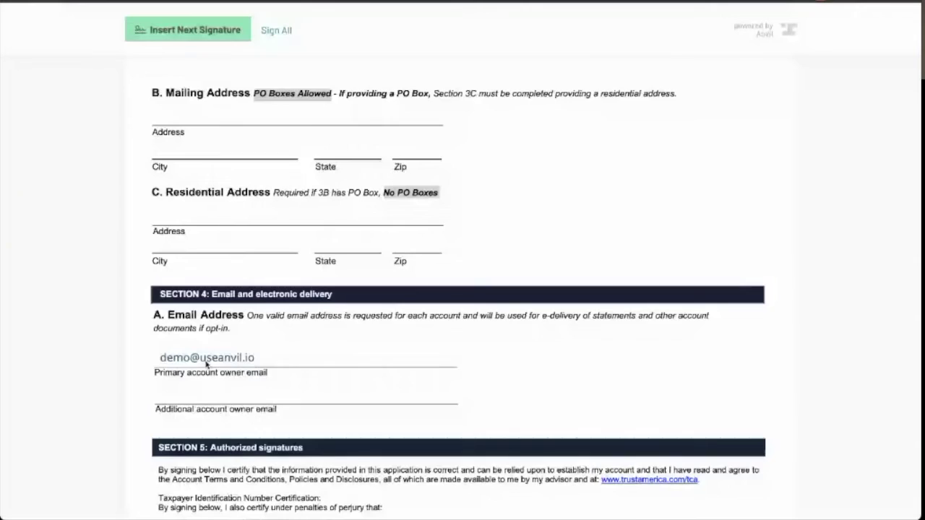
scroll(207, 365, down, 1)
scroll(253, 340, down, 3)
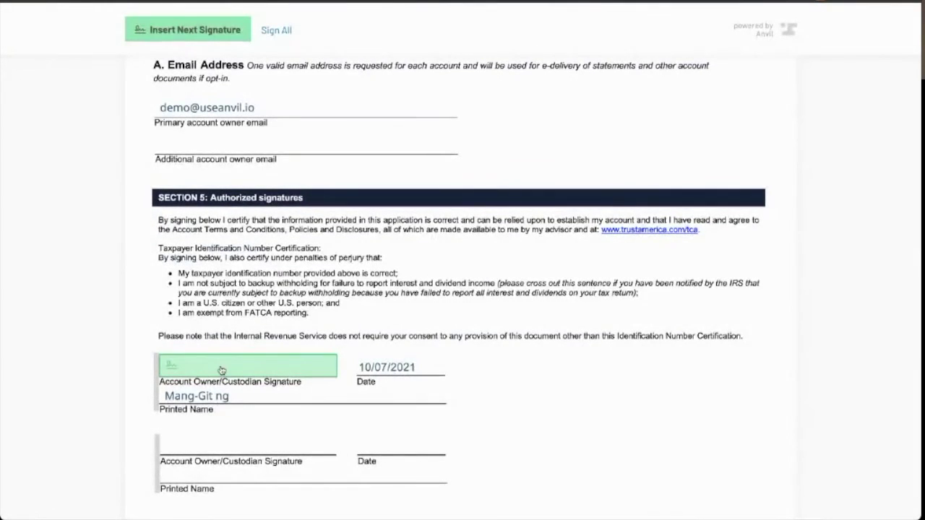
click(221, 370)
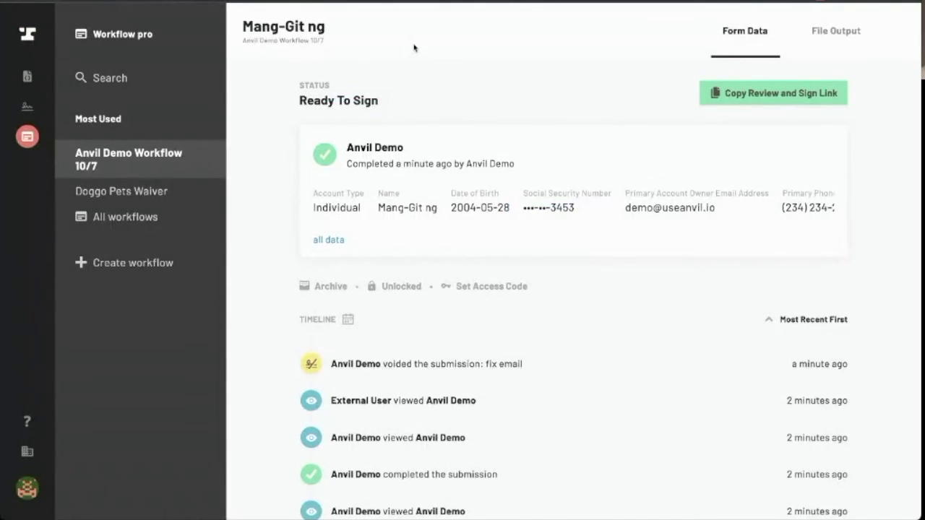
Reopen the completed submission, lock it, and view its Anvil-Demo.pdf and Anvil Certificate file output
click(149, 155)
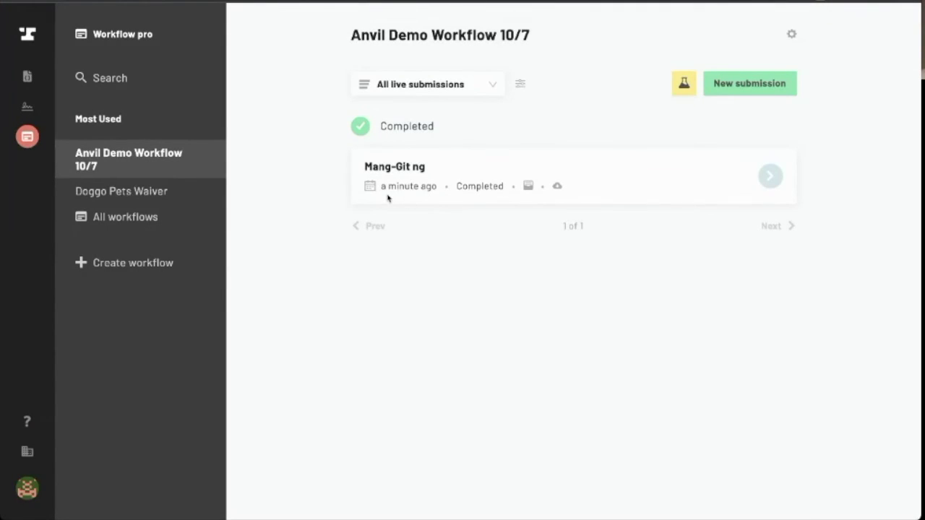
click(771, 179)
scroll(657, 197, down, 3)
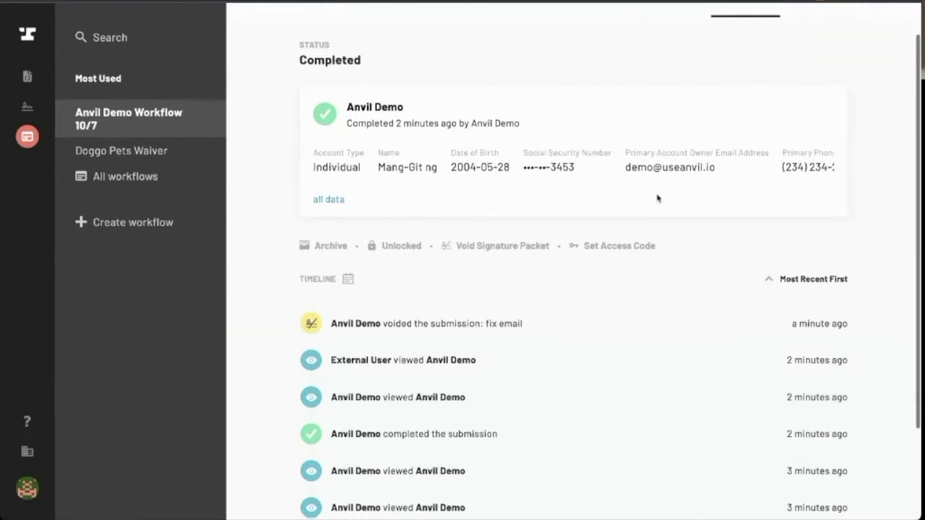
scroll(658, 198, down, 1)
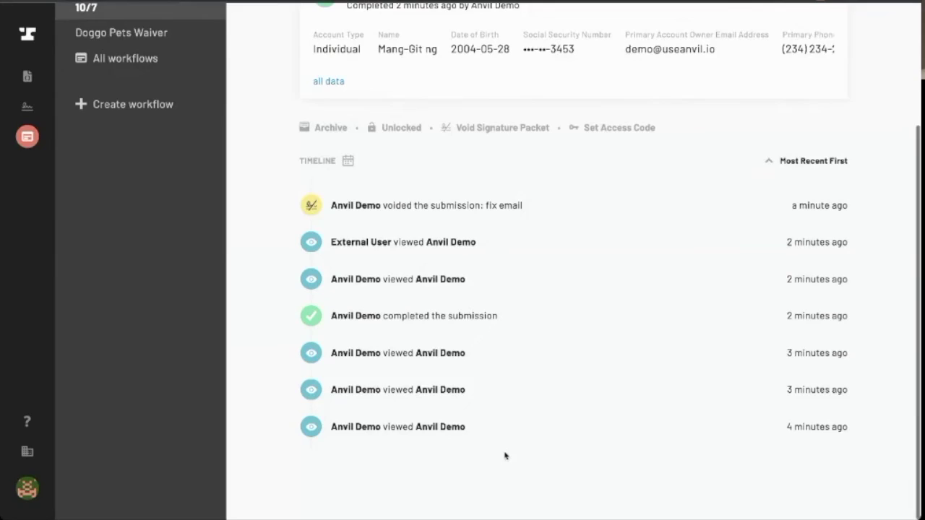
scroll(532, 291, up, 2)
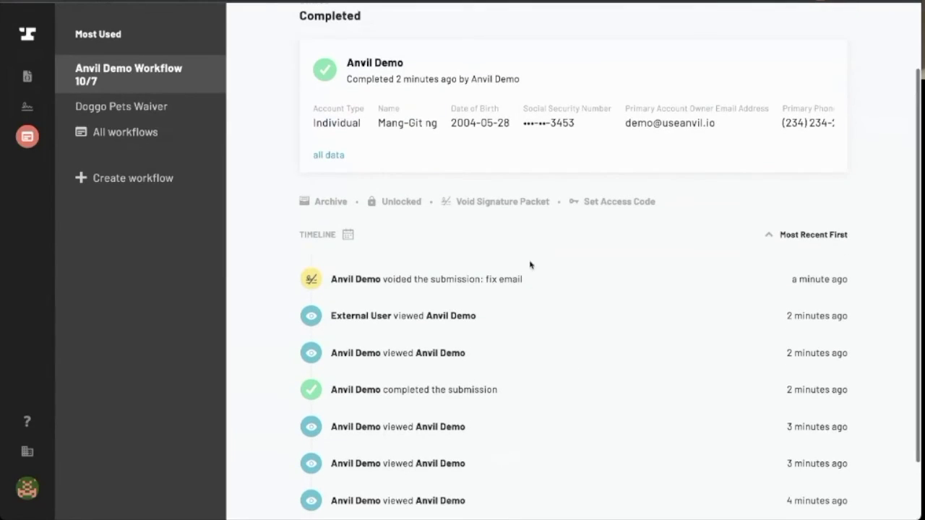
click(395, 202)
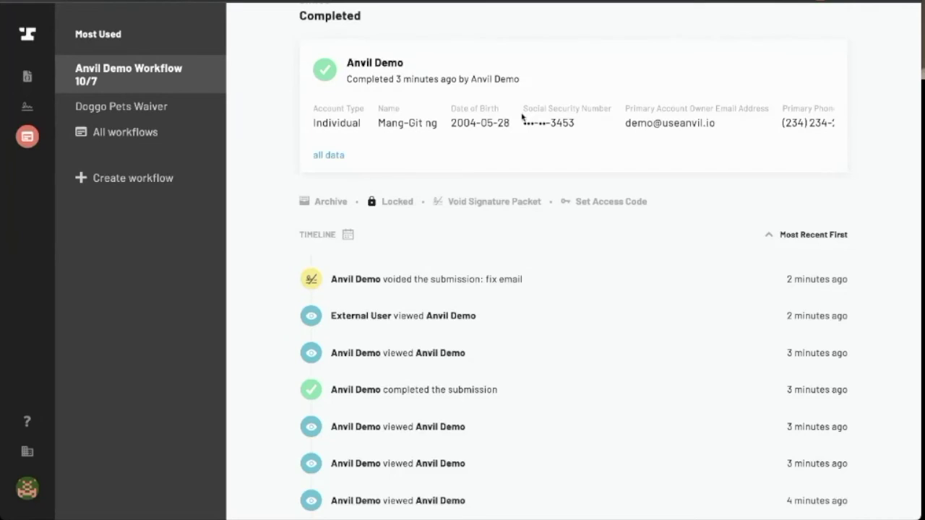
scroll(519, 114, up, 2)
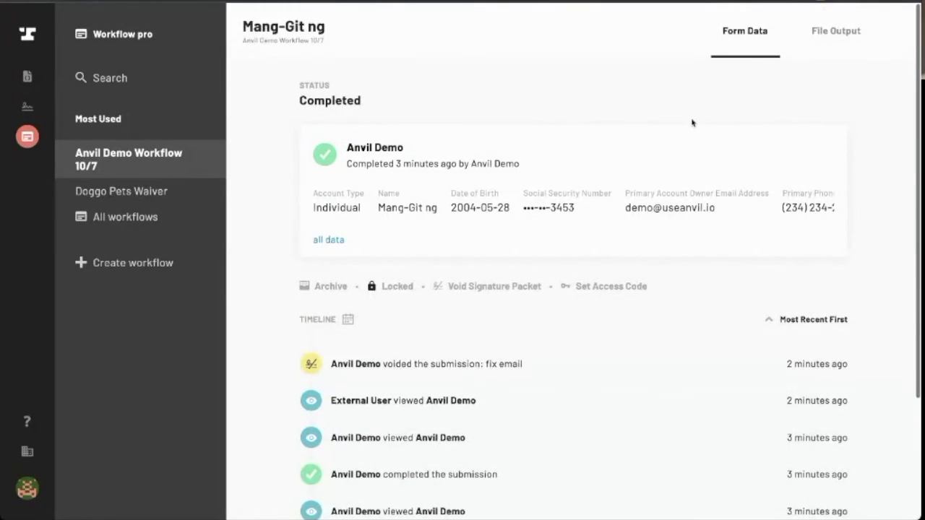
click(845, 30)
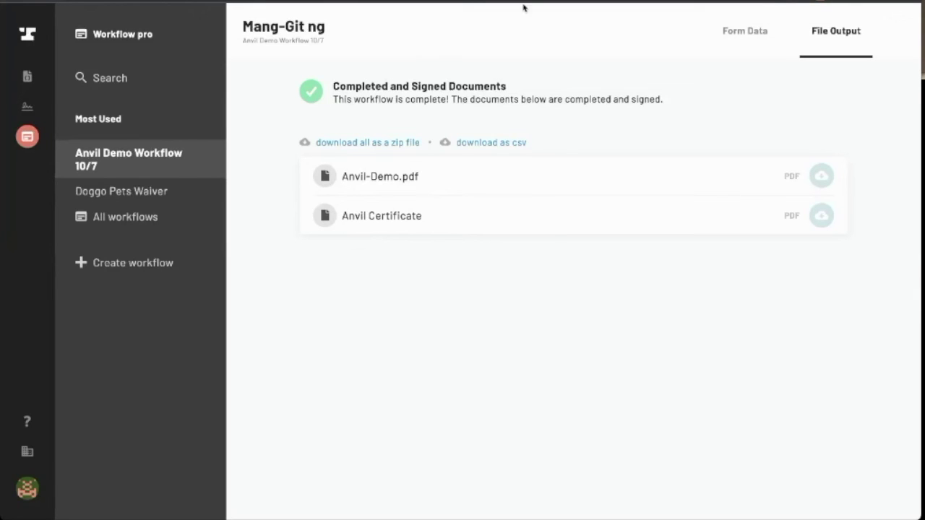
Return to the Anvil Demo Workflow 10/7 list showing its one completed submission
click(181, 157)
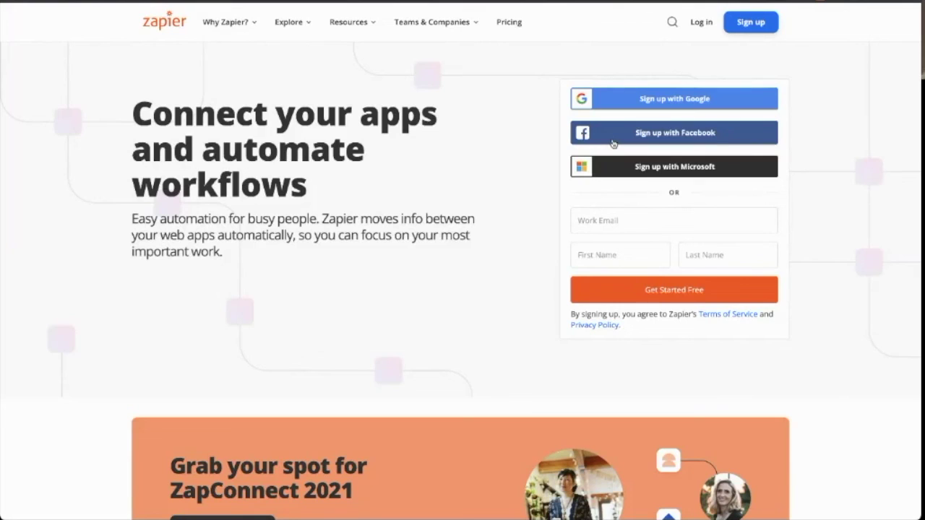
Sign up for Zapier with a Google account and start a new Zap
click(680, 101)
click(386, 254)
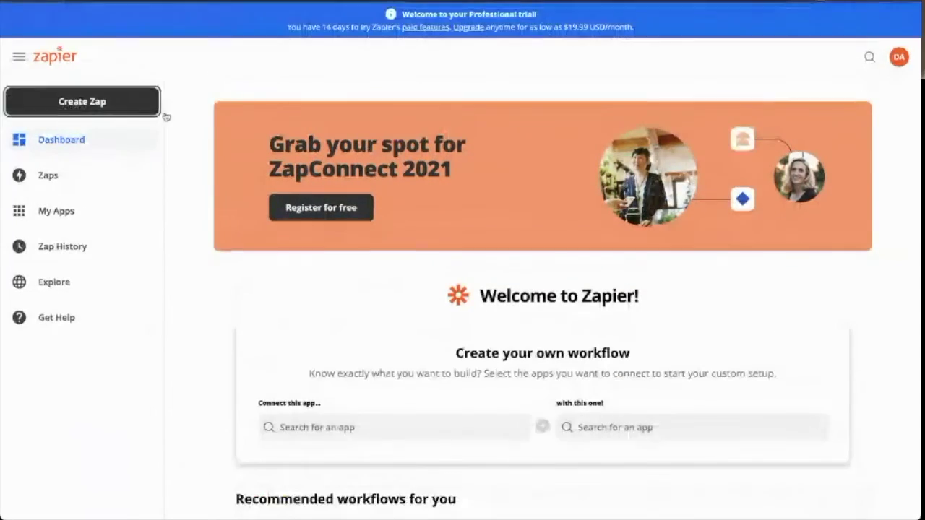
click(82, 107)
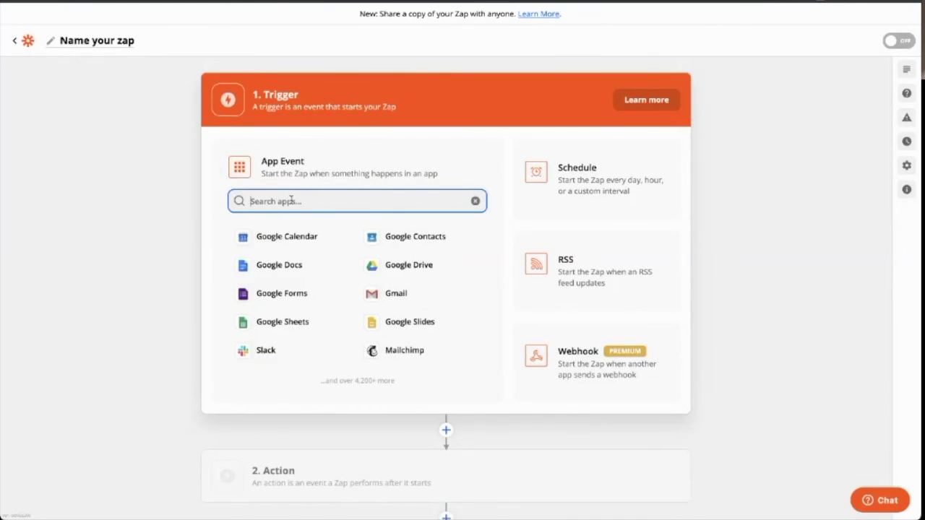
Set Anvil as the Zap's trigger app, review its trigger events, then show the Recap slide
text(anvil)
click(265, 296)
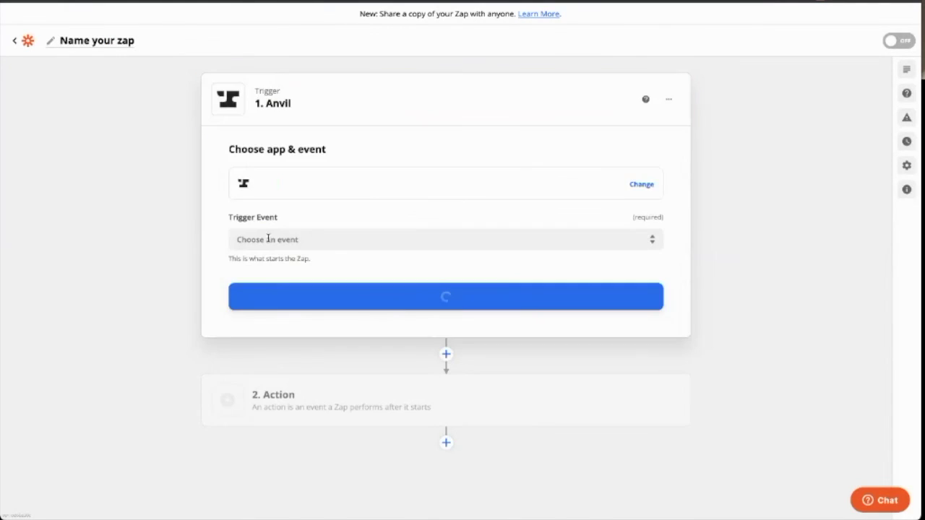
click(603, 237)
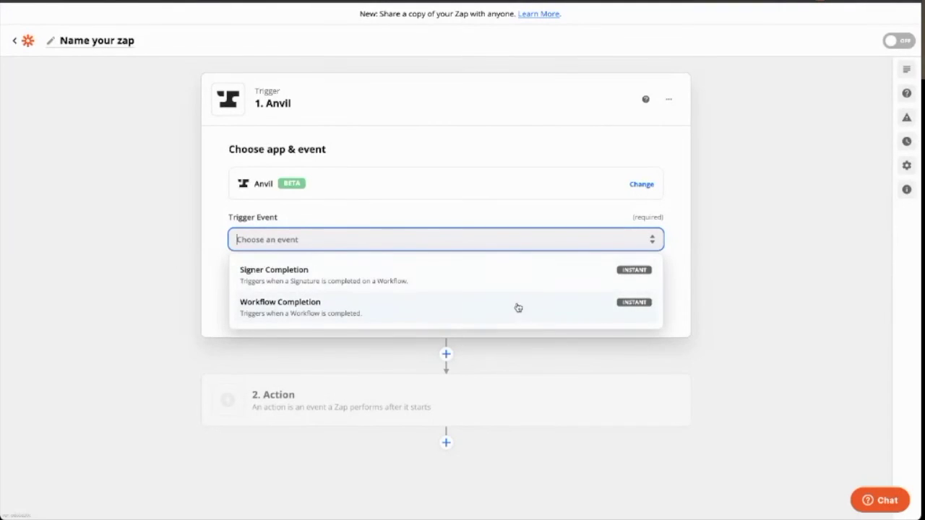
click(759, 235)
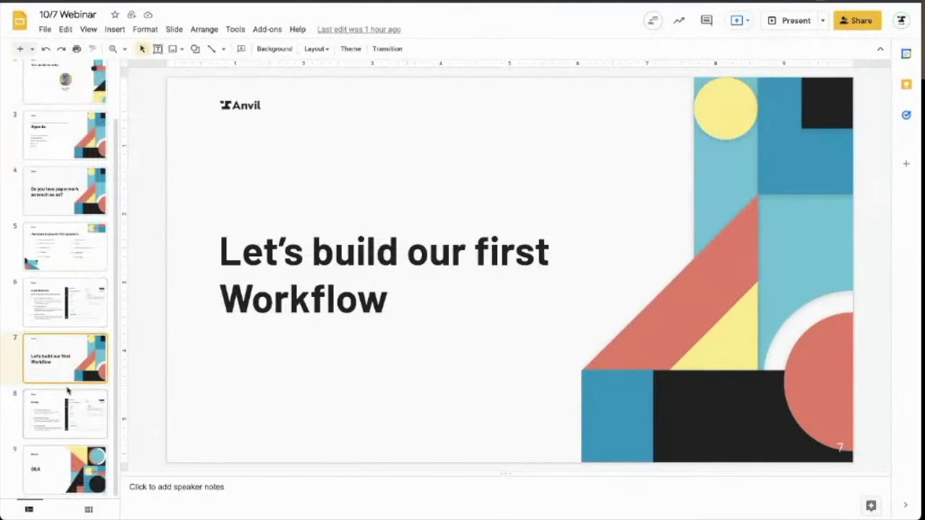
click(66, 407)
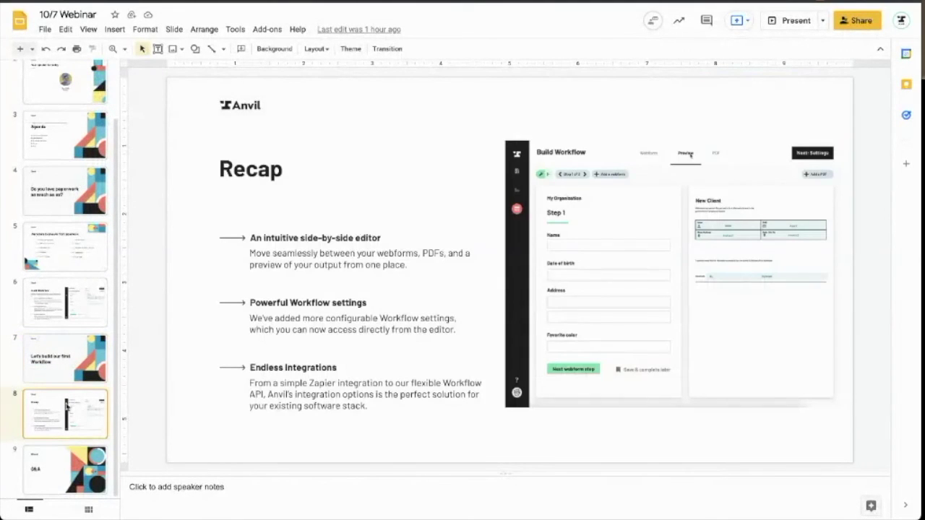